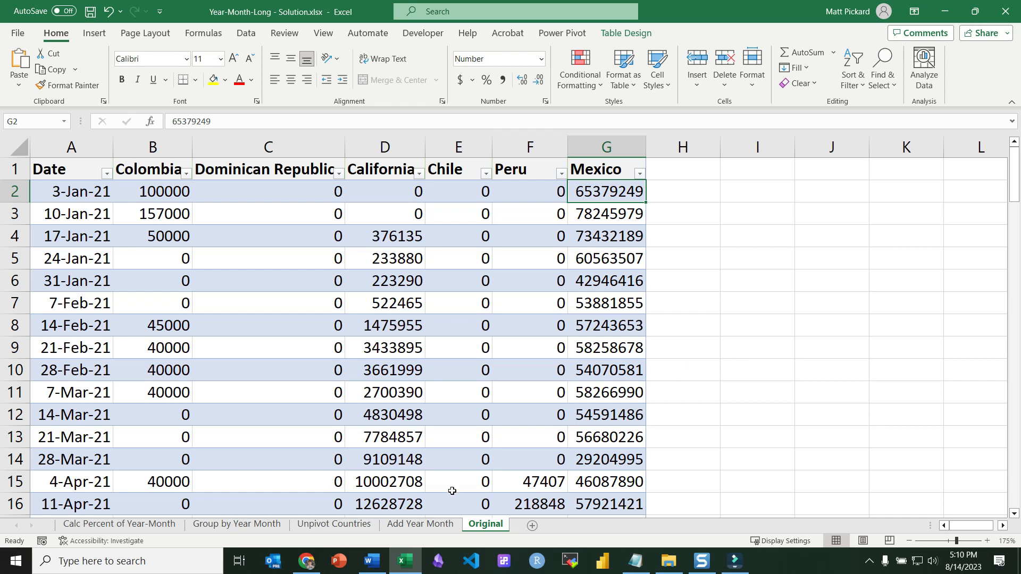
Compare the percent-of-year-month formula in Word with the weekly country import figures on the Original sheet.
{"action": "left_click", "coordinate": [378, 562]}
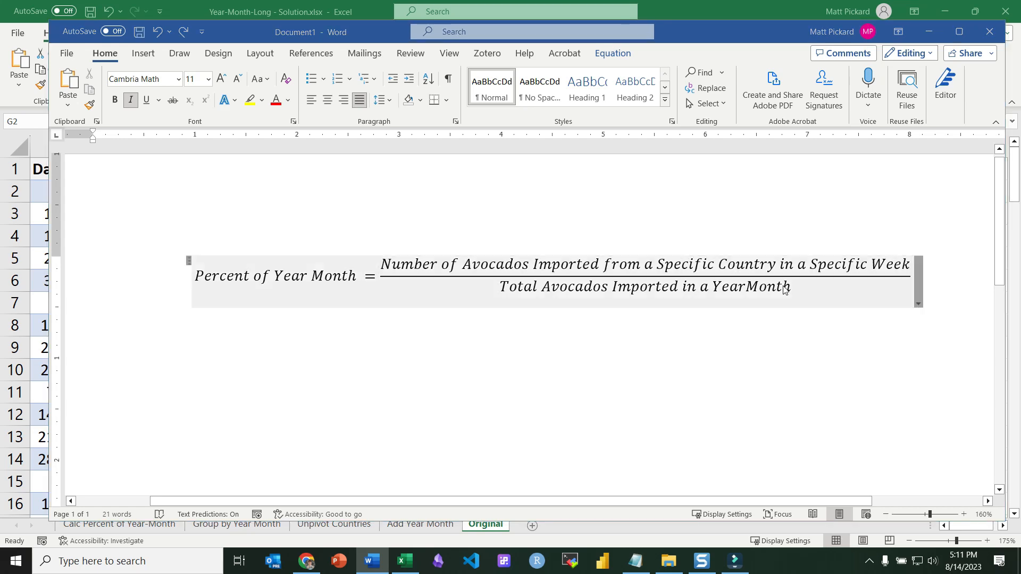
{"action": "key", "text": "alt+Tab"}
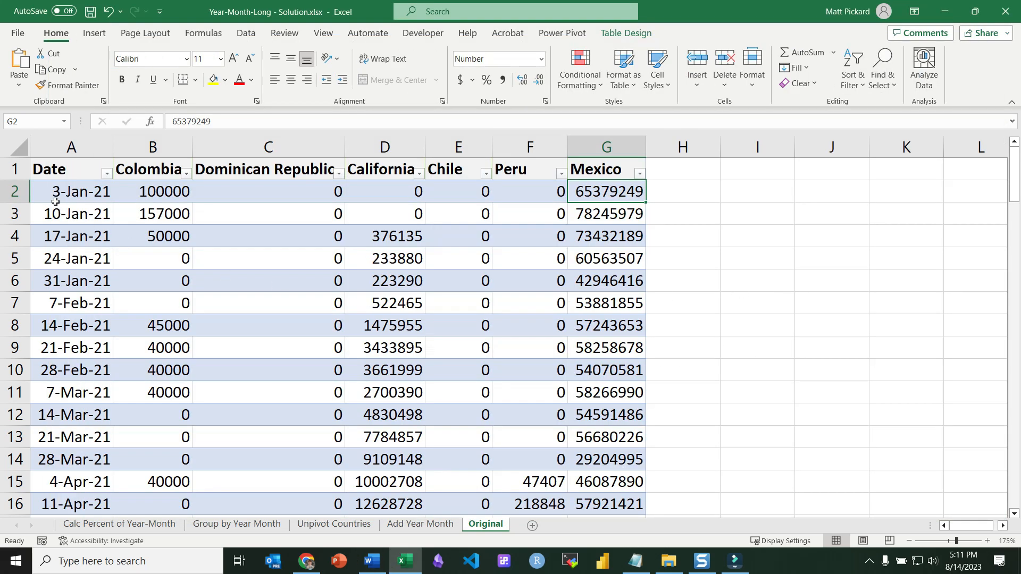
{"action": "left_click", "coordinate": [24, 194]}
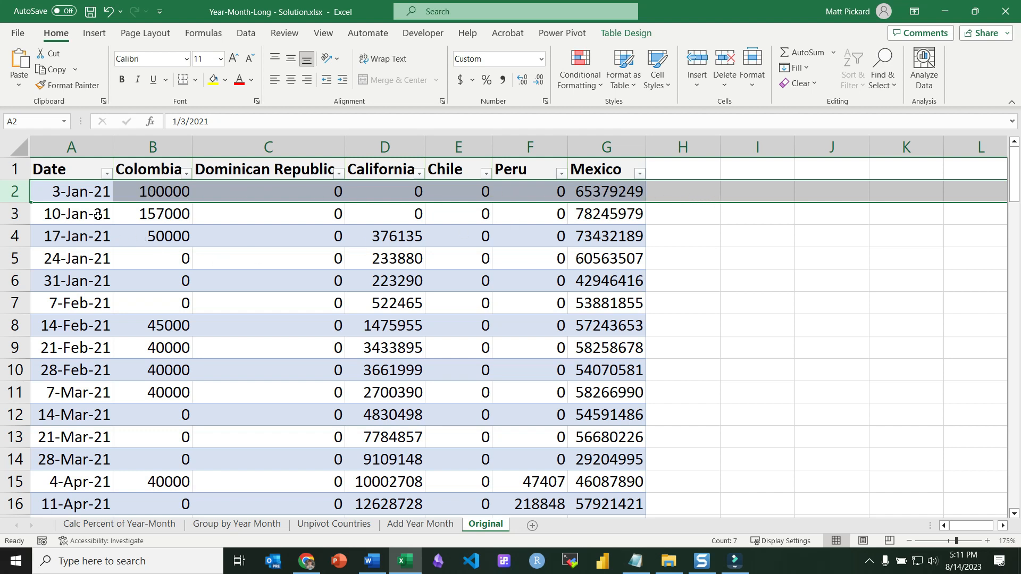
{"action": "left_click", "coordinate": [149, 195]}
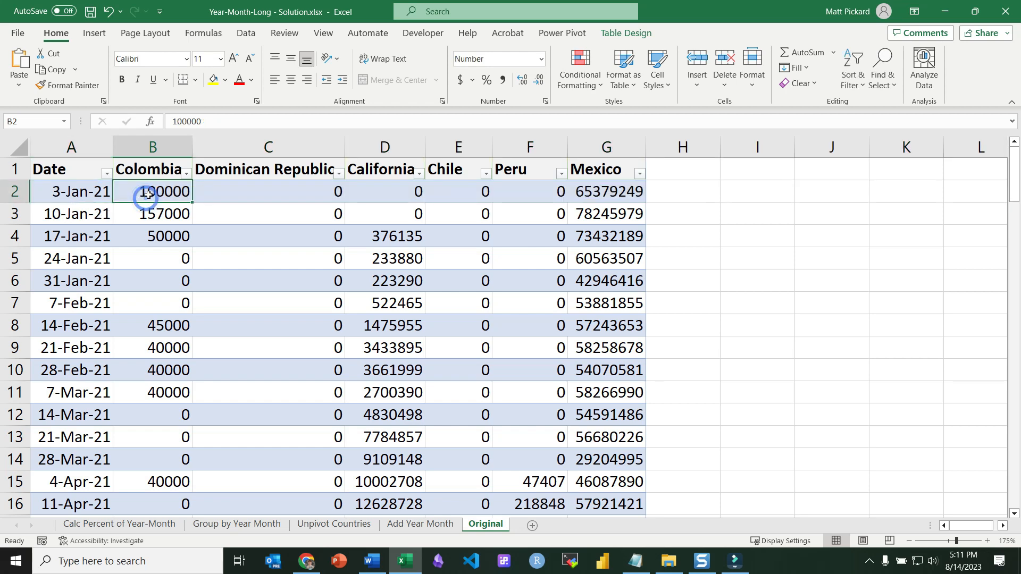
{"action": "left_click_drag", "start_coordinate": [148, 194], "coordinate": [614, 331]}
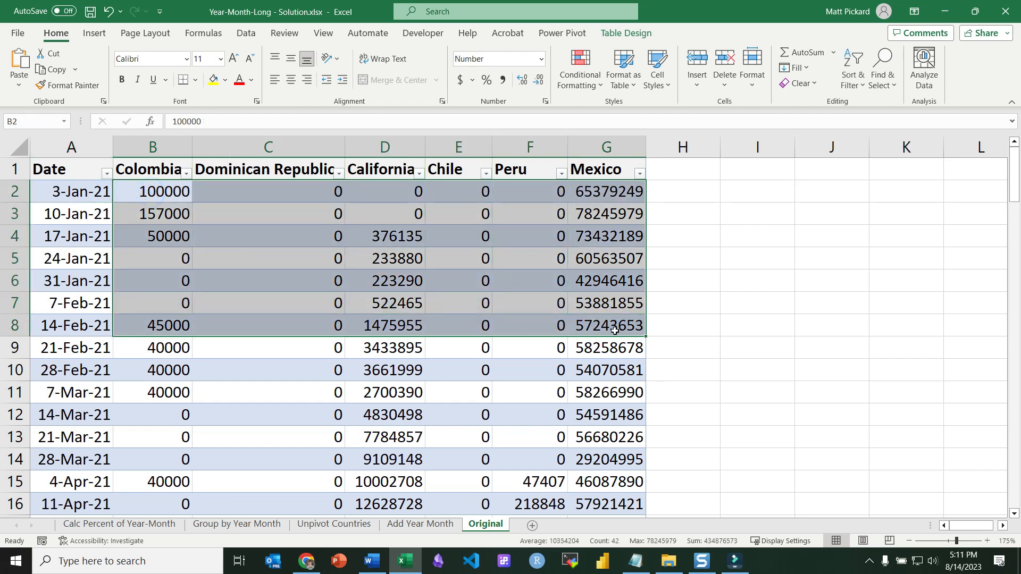
{"action": "key", "text": "alt+Tab"}
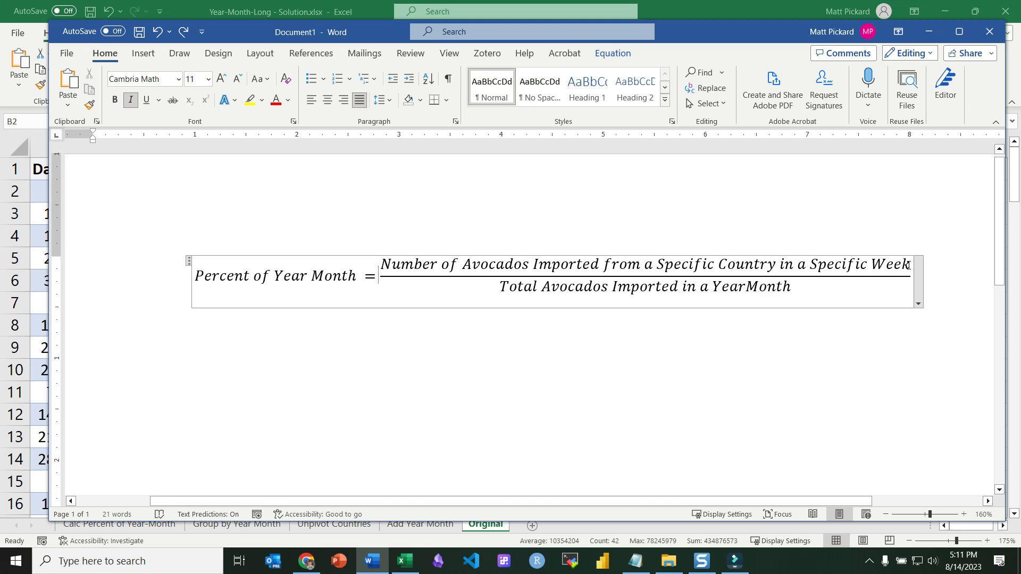
{"action": "key", "text": "alt+Tab"}
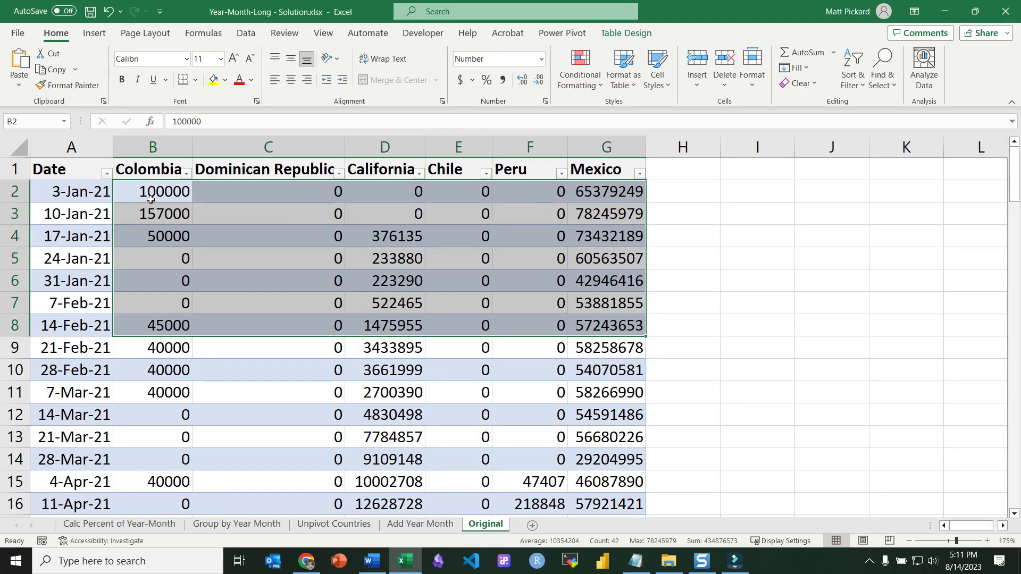
{"action": "left_click", "coordinate": [152, 193]}
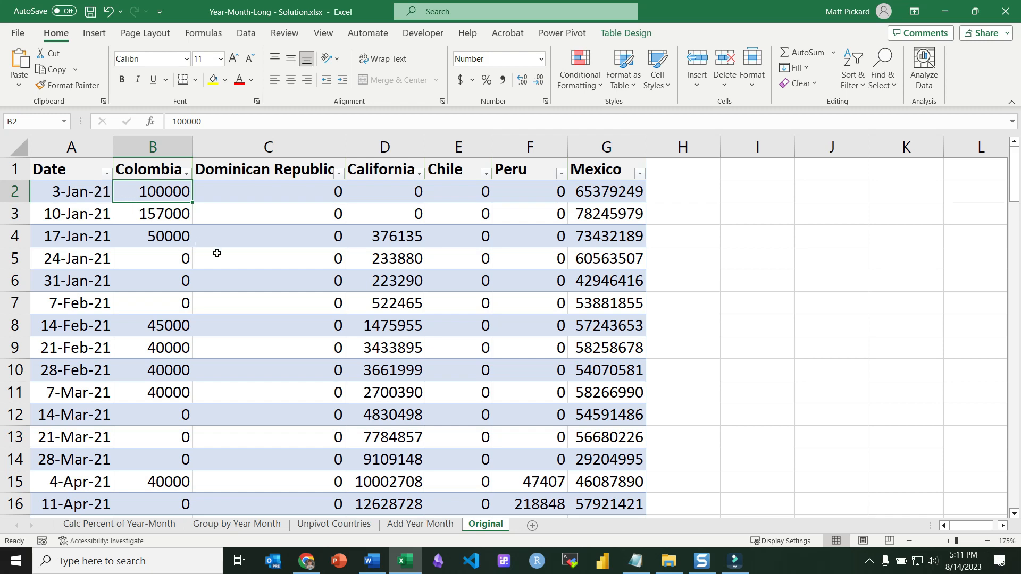
Examine the NumImported and Percent_of_Year_Month columns on the Calc Percent of Year-Month sheet.
{"action": "left_click", "coordinate": [140, 524]}
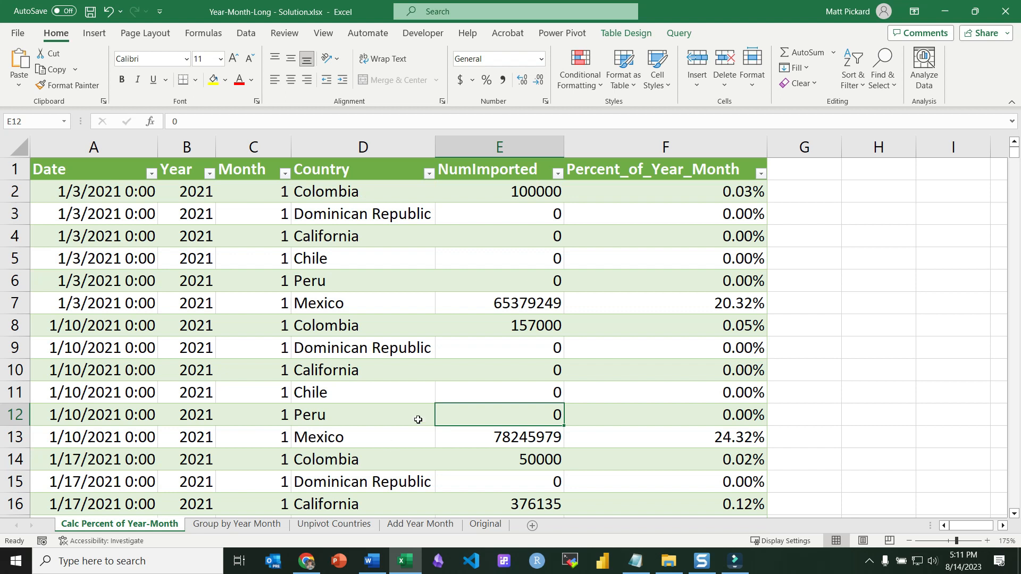
{"action": "left_click_drag", "start_coordinate": [515, 191], "coordinate": [497, 475]}
{"action": "left_click", "coordinate": [665, 192]}
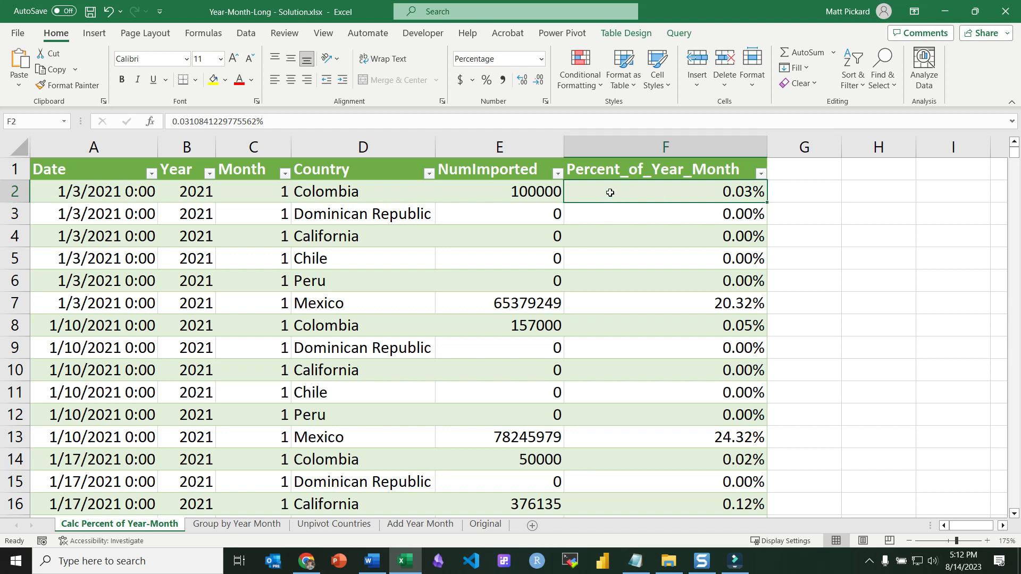
{"action": "left_click", "coordinate": [527, 190]}
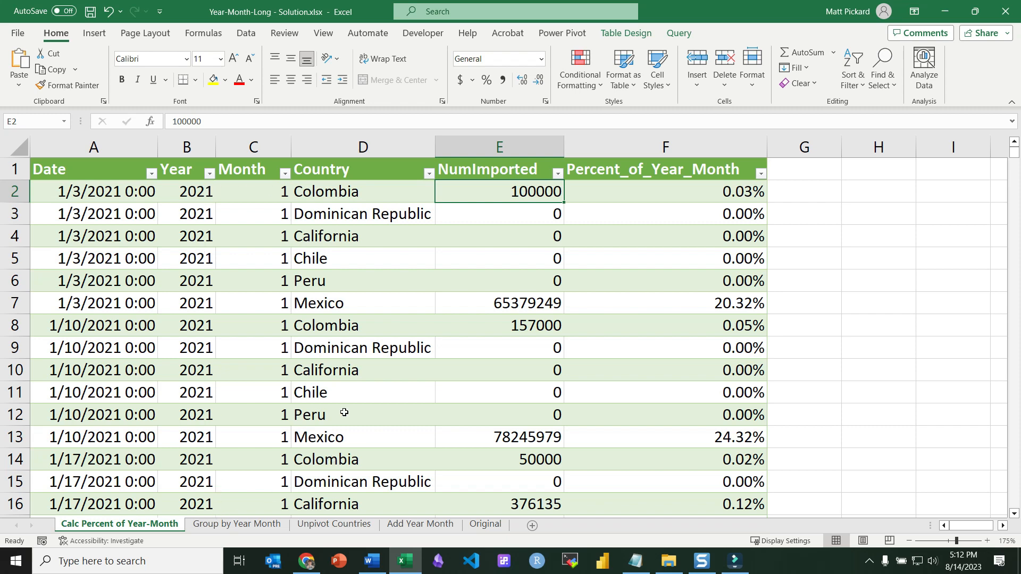
{"action": "left_click_drag", "start_coordinate": [483, 191], "coordinate": [511, 416]}
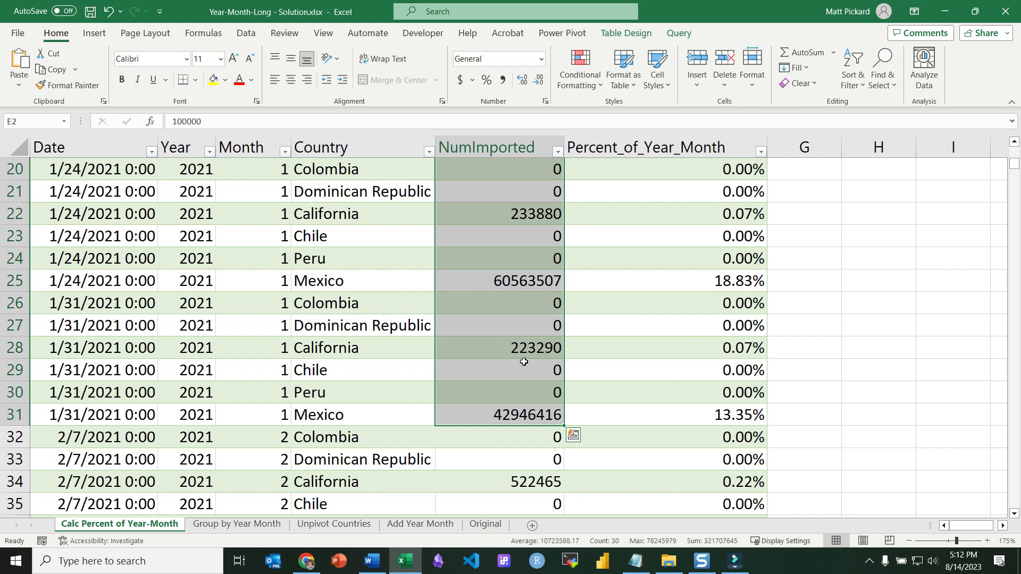
Switch to Power BI Desktop and import Sheet1 of Year-Month-Long.xlsx from Excel into the Power Query Editor for transforming.
{"action": "left_click", "coordinate": [602, 561]}
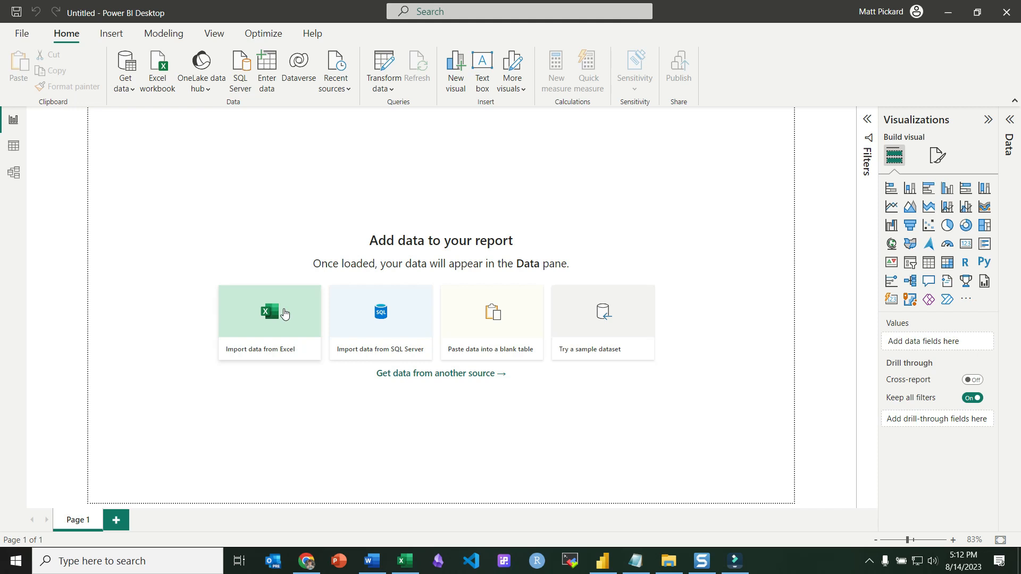
{"action": "left_click", "coordinate": [284, 314]}
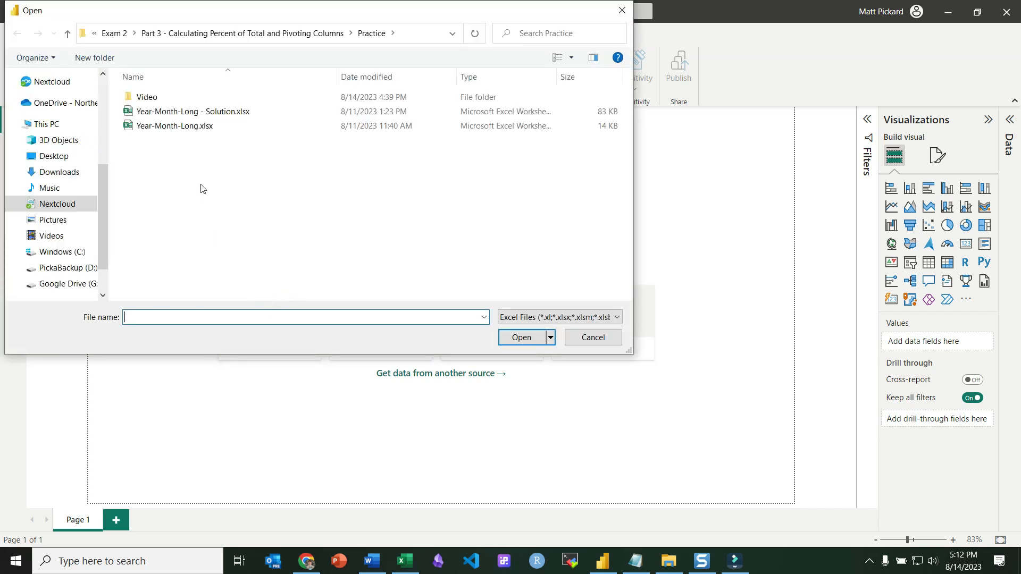
{"action": "double_click", "coordinate": [184, 127]}
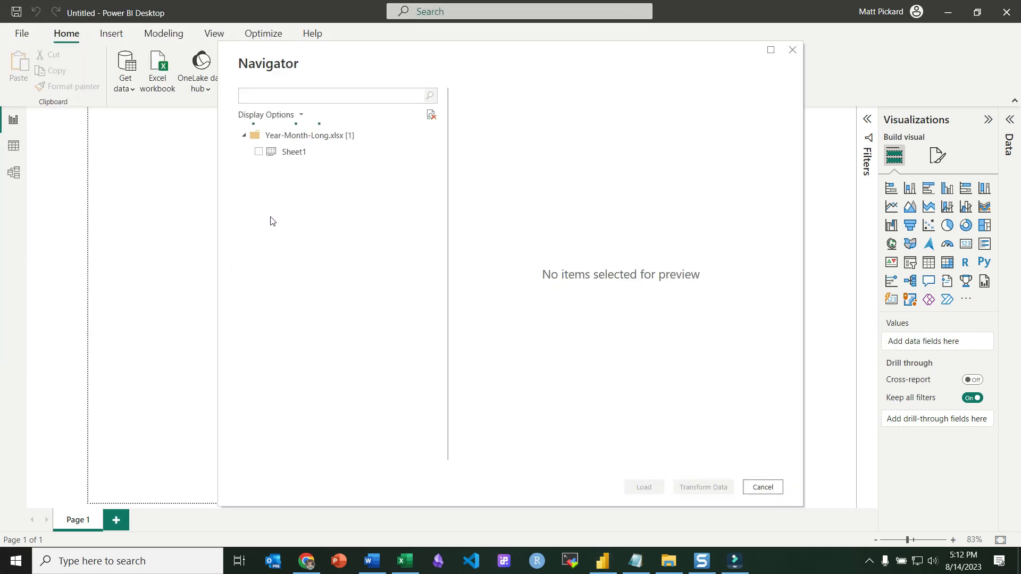
{"action": "left_click", "coordinate": [259, 152]}
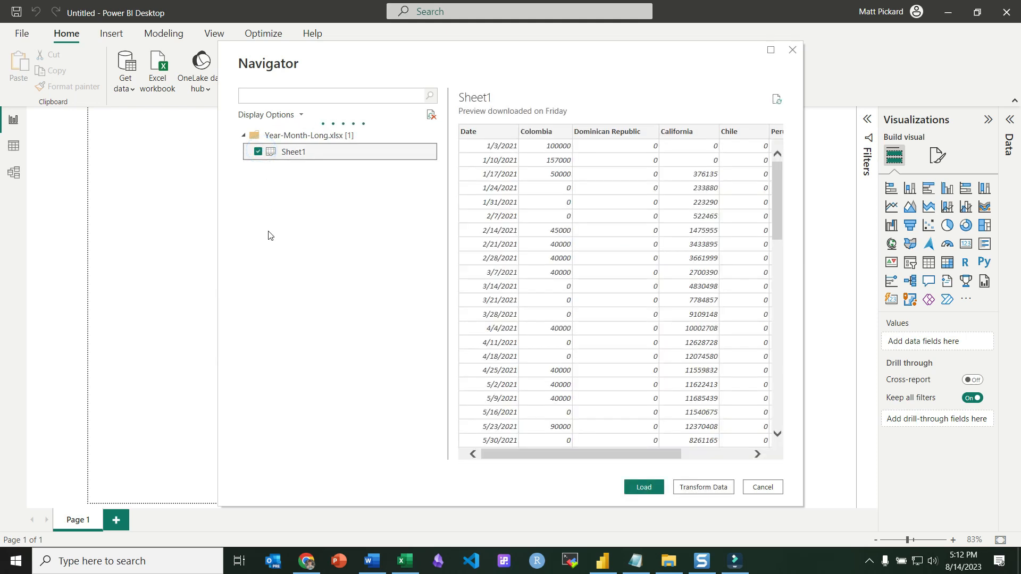
{"action": "left_click", "coordinate": [708, 488]}
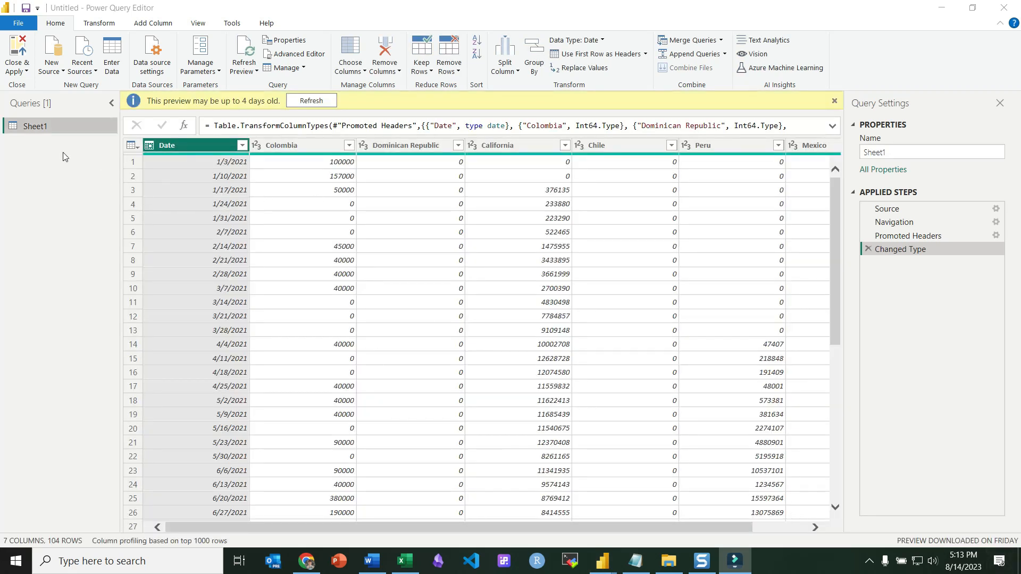
Refresh the preview and rename the Sheet1 query to Original.
{"action": "left_click", "coordinate": [301, 101]}
{"action": "left_click", "coordinate": [33, 129]}
{"action": "double_click", "coordinate": [33, 129]}
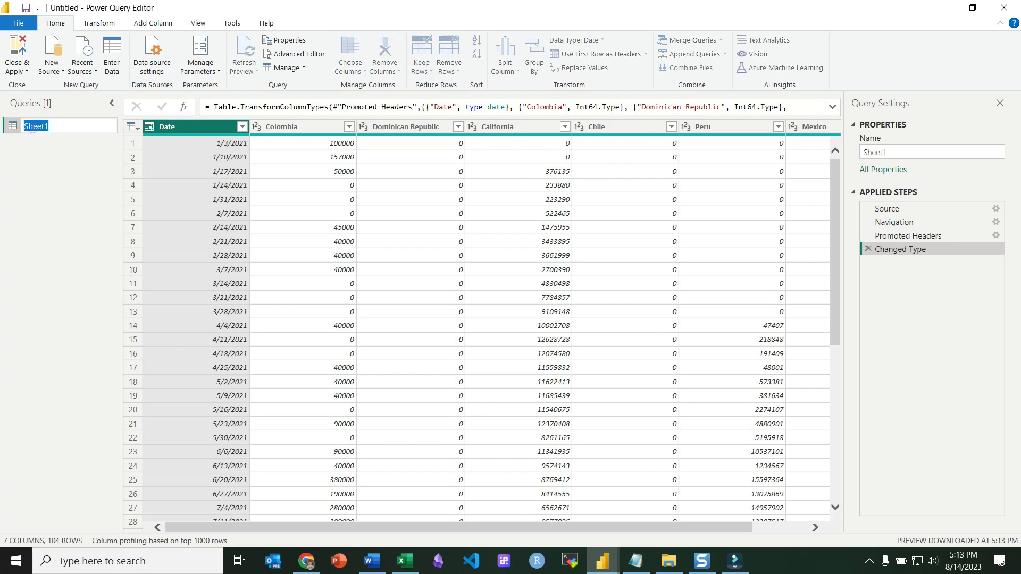
{"action": "type", "text": "Original"}
{"action": "key", "text": "Return"}
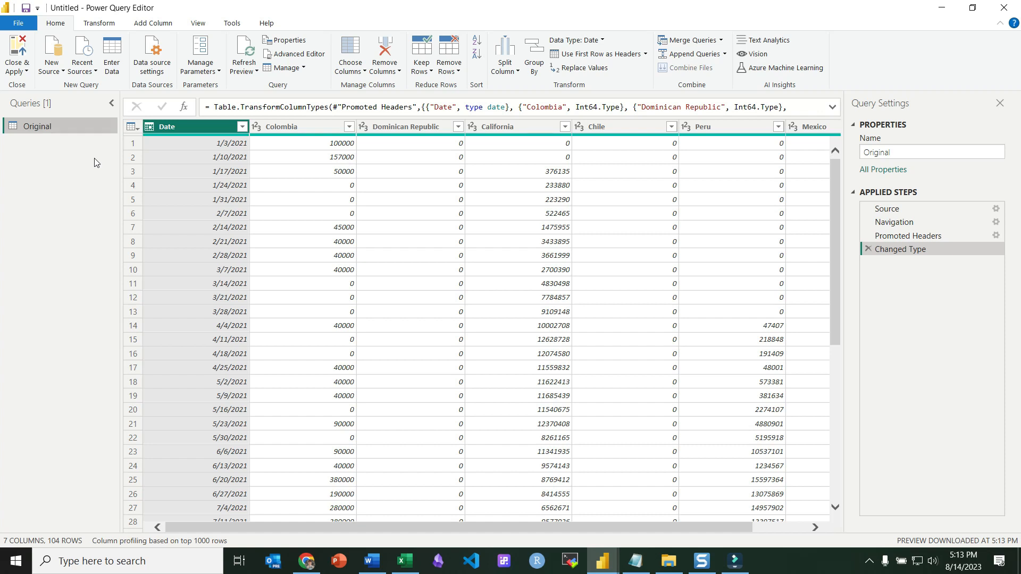
Duplicate the Original query and rename the copy to Add Month Year.
{"action": "right_click", "coordinate": [43, 127]}
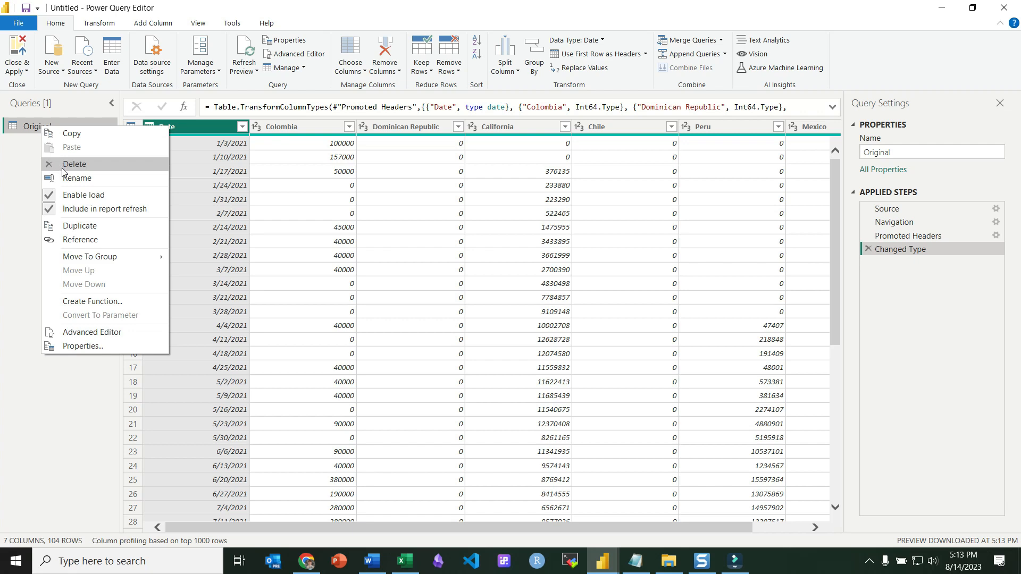
{"action": "left_click", "coordinate": [69, 226]}
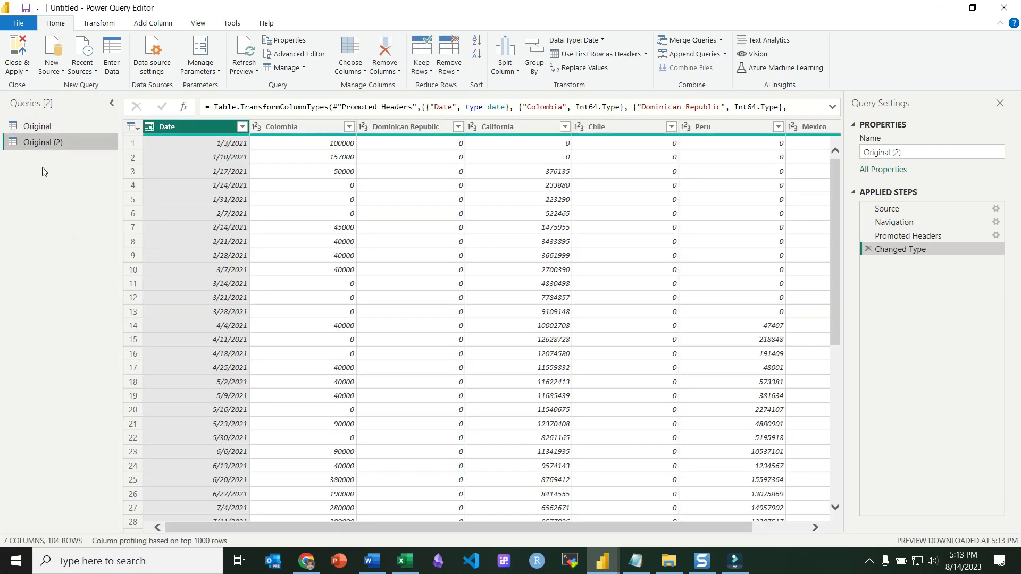
{"action": "double_click", "coordinate": [40, 142]}
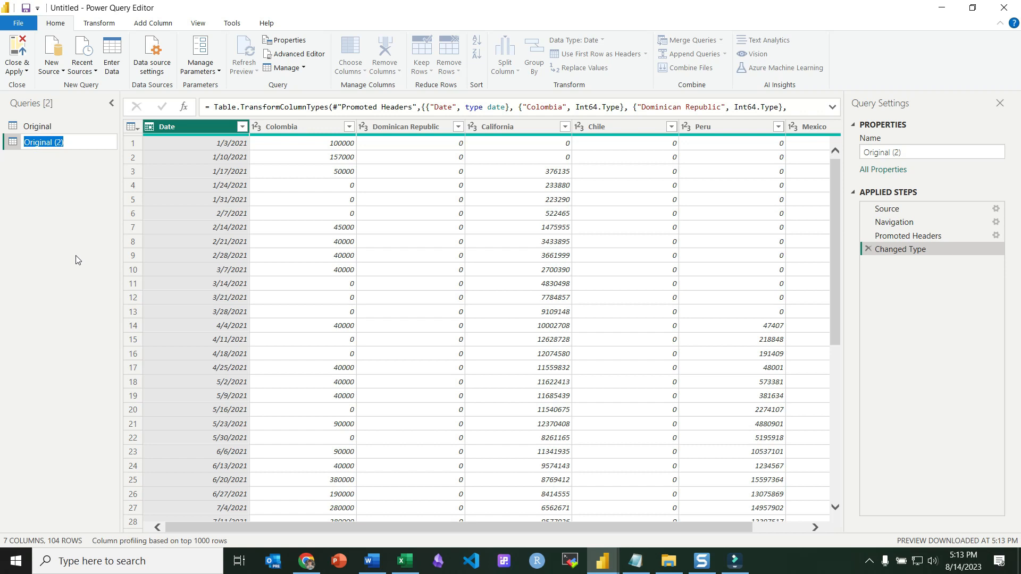
{"action": "type", "text": "Add Month Year"}
{"action": "key", "text": "Return"}
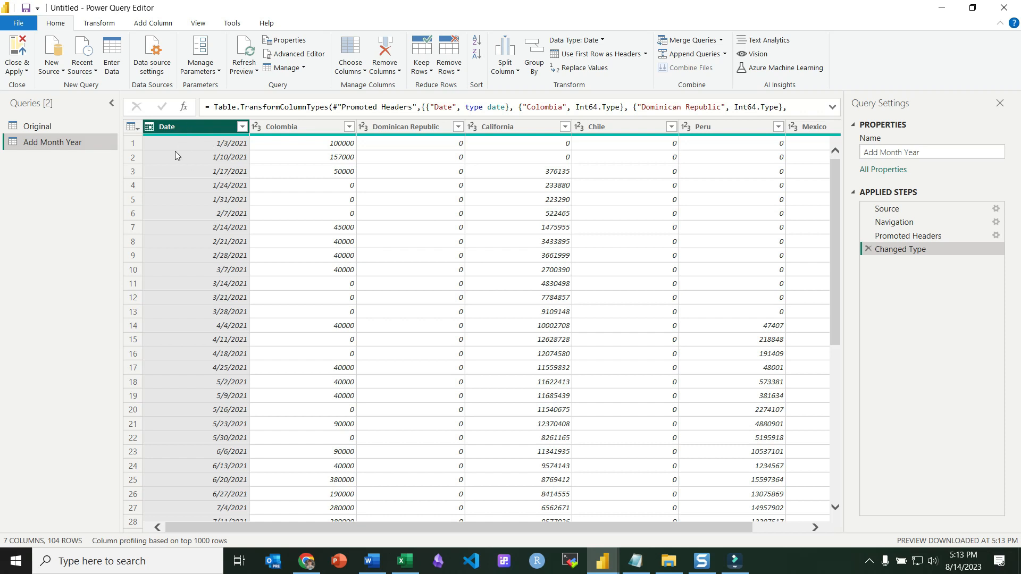
Add a Year column extracted from the Date column.
{"action": "left_click", "coordinate": [161, 23]}
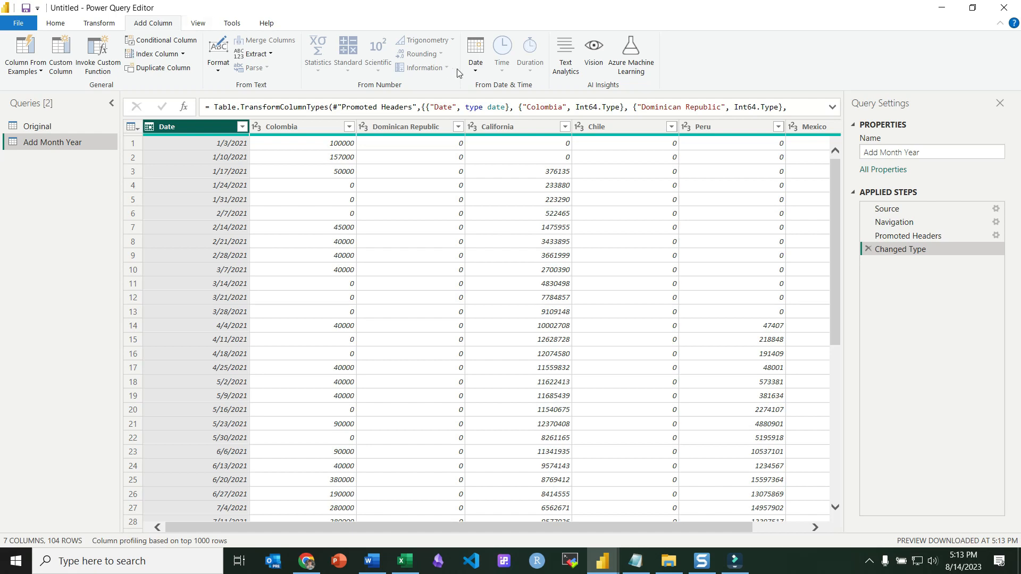
{"action": "left_click", "coordinate": [477, 73]}
{"action": "mouse_move", "coordinate": [511, 128]}
{"action": "left_click", "coordinate": [602, 131]}
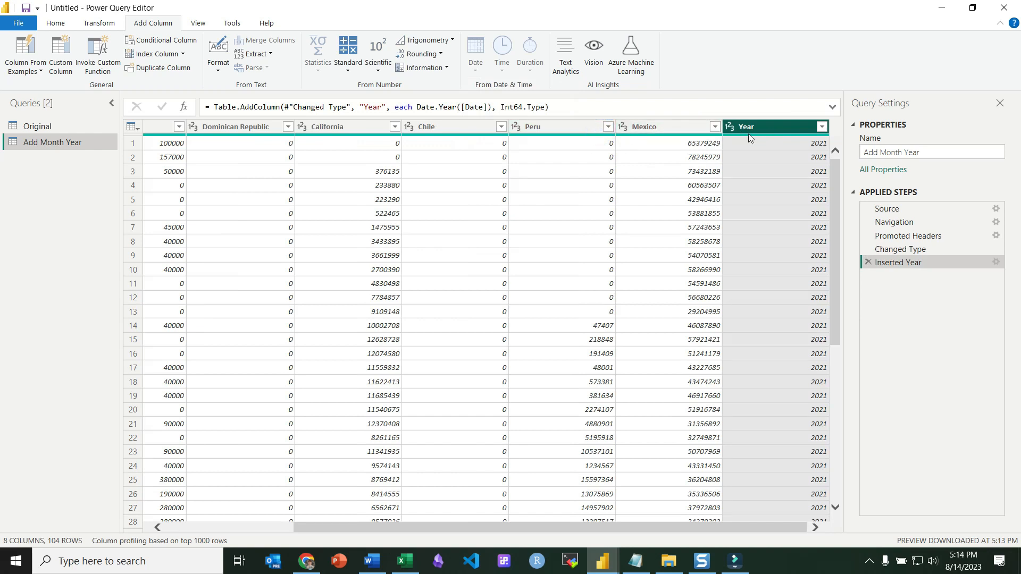
Add a Month column extracted from the Date column.
{"action": "scroll", "coordinate": [207, 155], "scroll_direction": "left", "scroll_amount": 5}
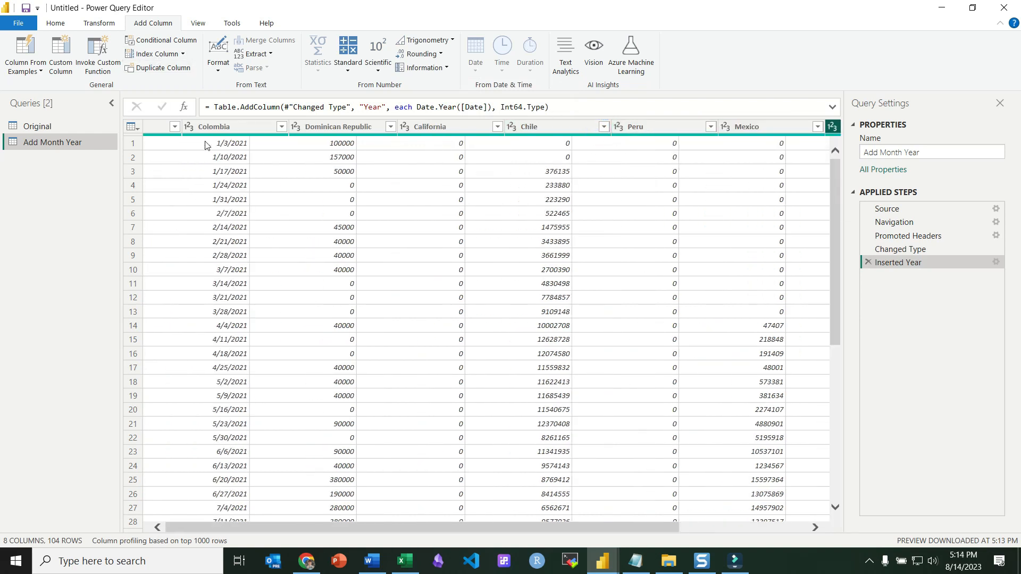
{"action": "left_click", "coordinate": [190, 131]}
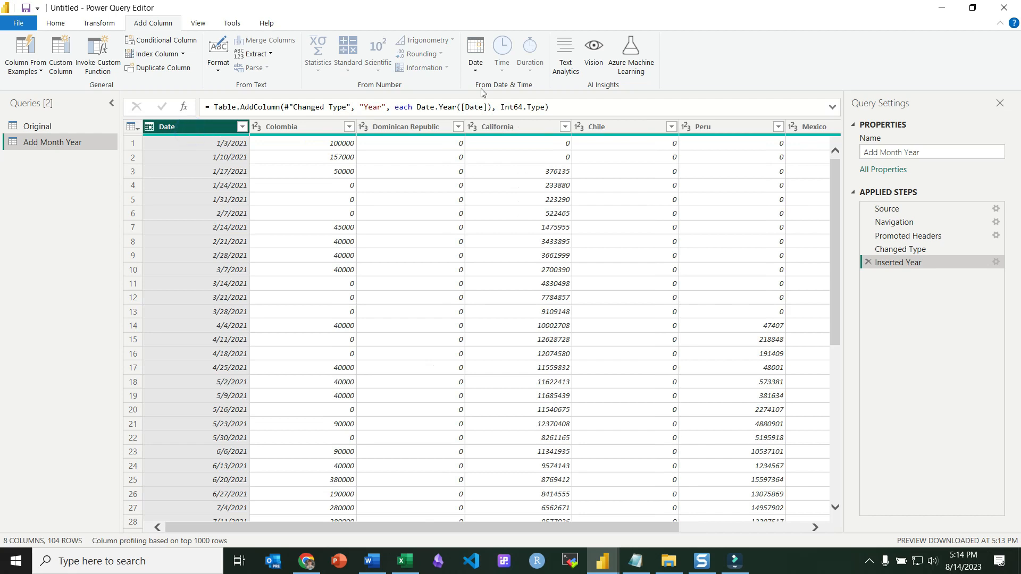
{"action": "left_click", "coordinate": [475, 59]}
{"action": "mouse_move", "coordinate": [524, 150]}
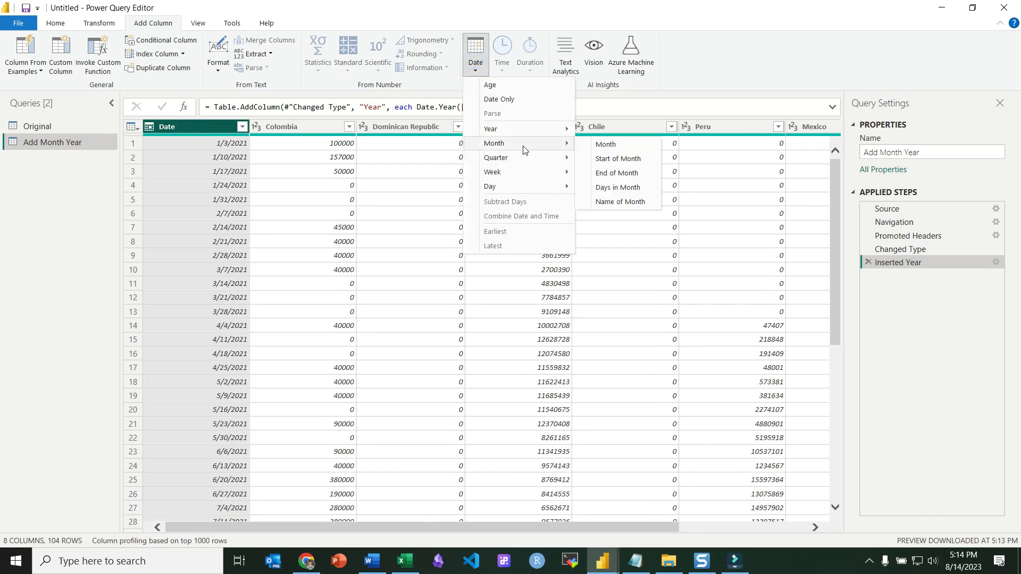
{"action": "left_click", "coordinate": [608, 144]}
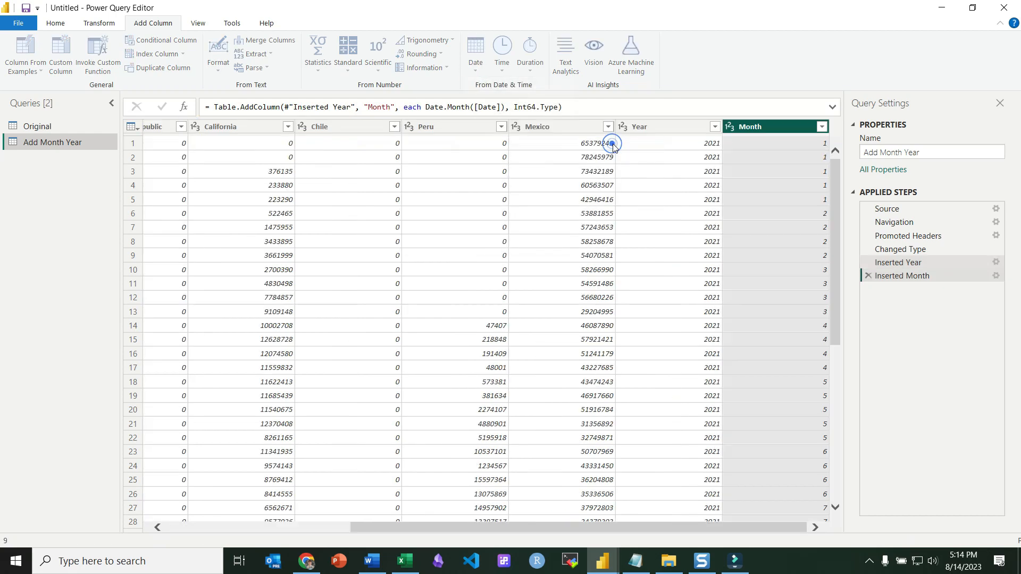
Move the Year and Month columns to sit directly after the Date column.
{"action": "left_click", "coordinate": [688, 128], "text": "ctrl"}
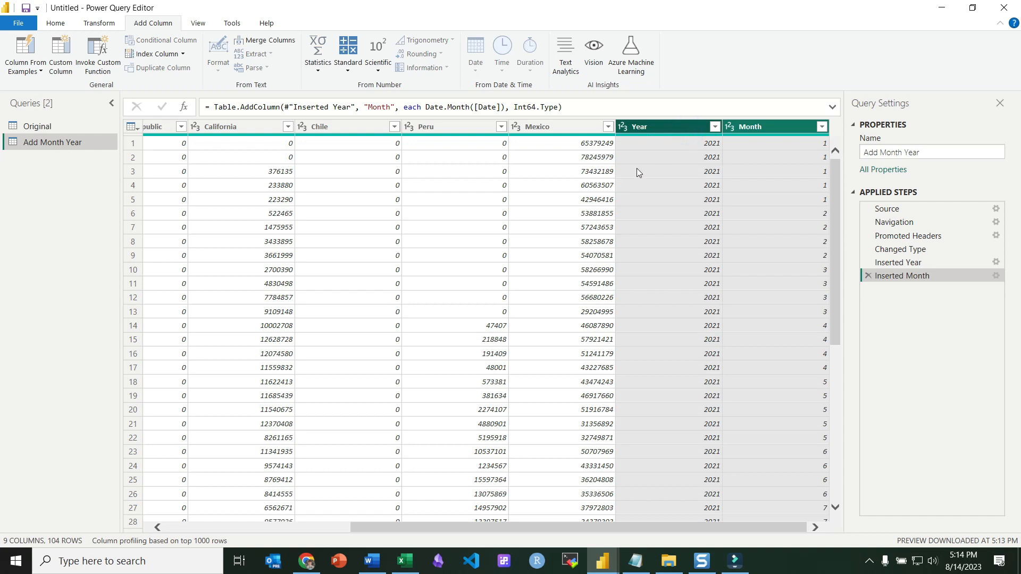
{"action": "left_click_drag", "start_coordinate": [643, 126], "coordinate": [257, 123]}
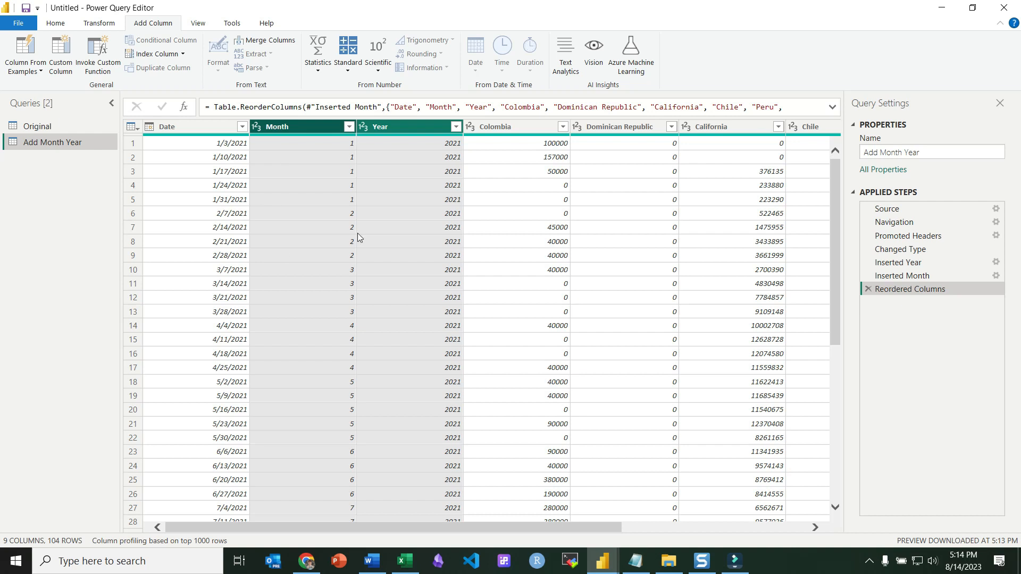
{"action": "left_click", "coordinate": [294, 145]}
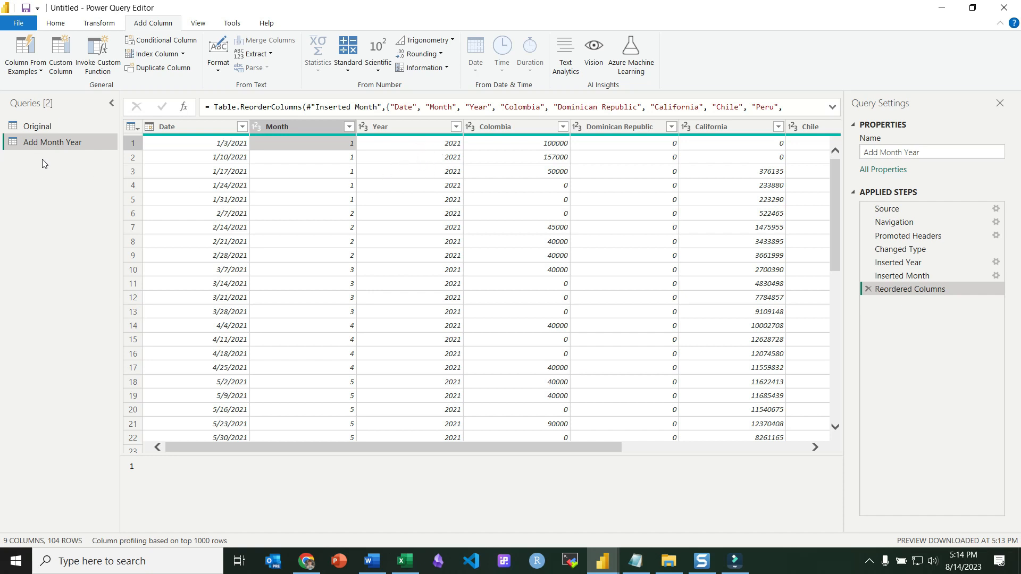
Duplicate the Add Month Year query and rename the copy to Unpivot Country.
{"action": "right_click", "coordinate": [37, 145]}
{"action": "left_click", "coordinate": [77, 250]}
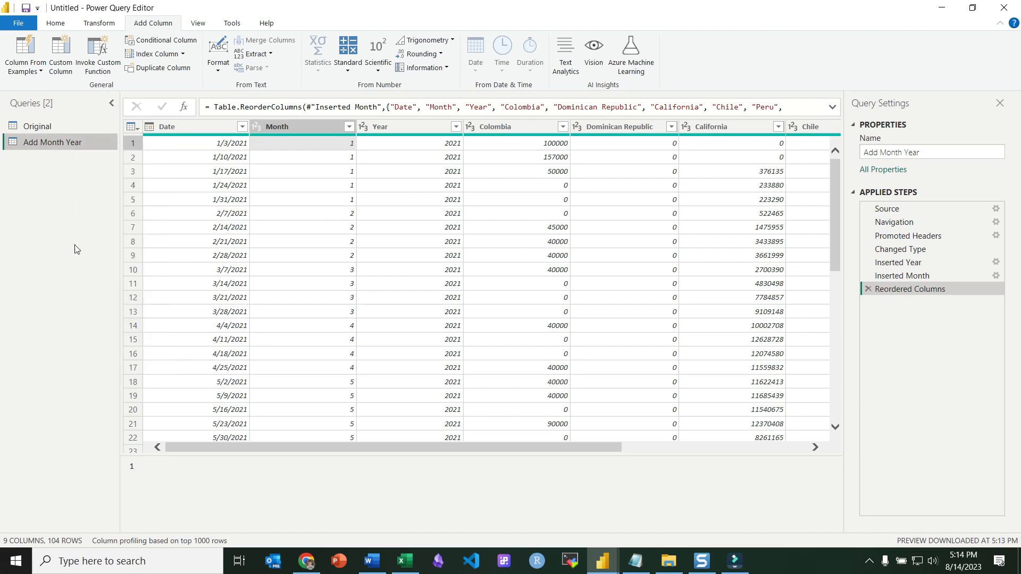
{"action": "double_click", "coordinate": [71, 161]}
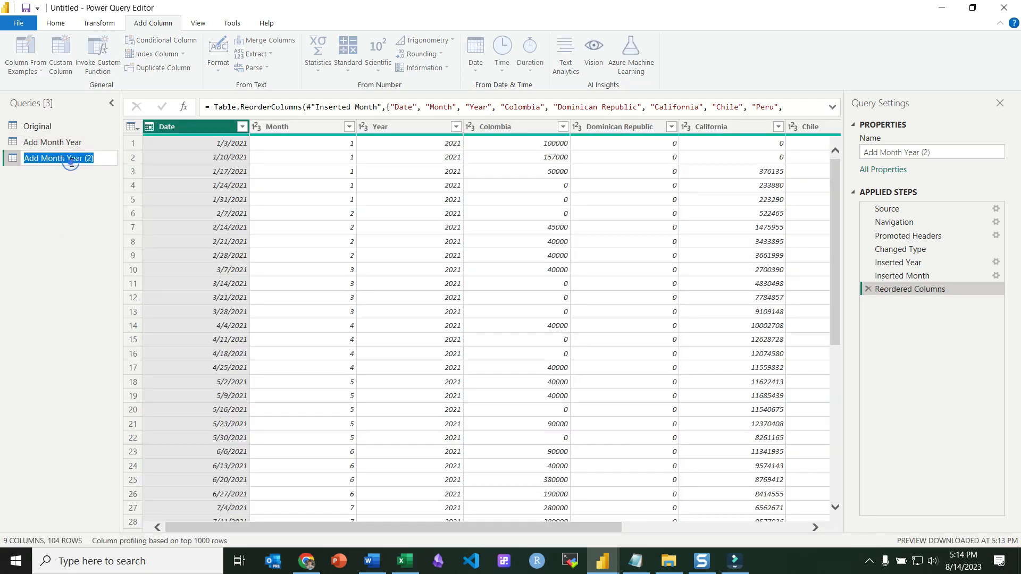
{"action": "type", "text": "Unpivot Country"}
{"action": "key", "text": "Return"}
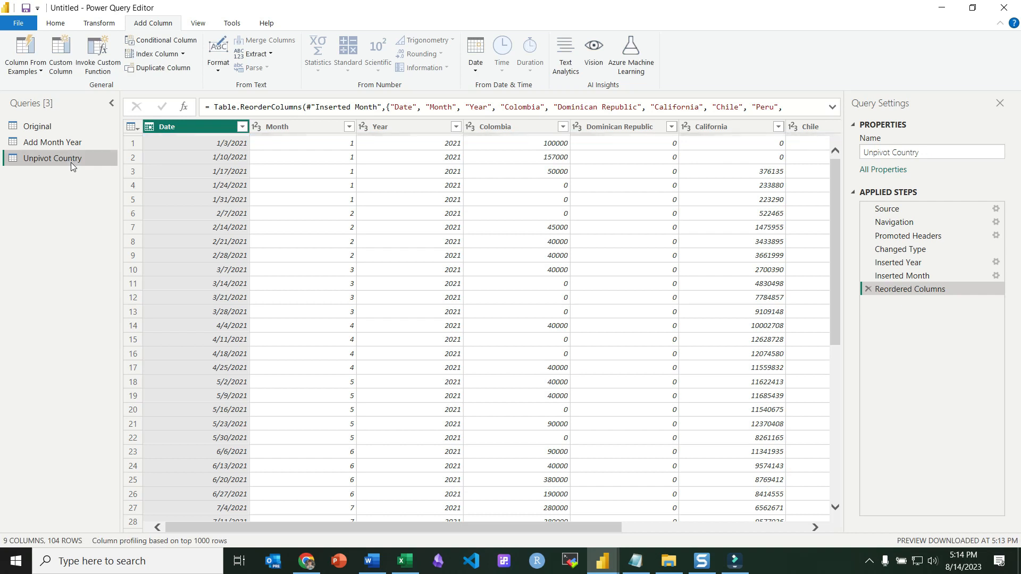
Select the country columns from Colombia through Mexico and unpivot them into attribute and value rows.
{"action": "left_click", "coordinate": [503, 127]}
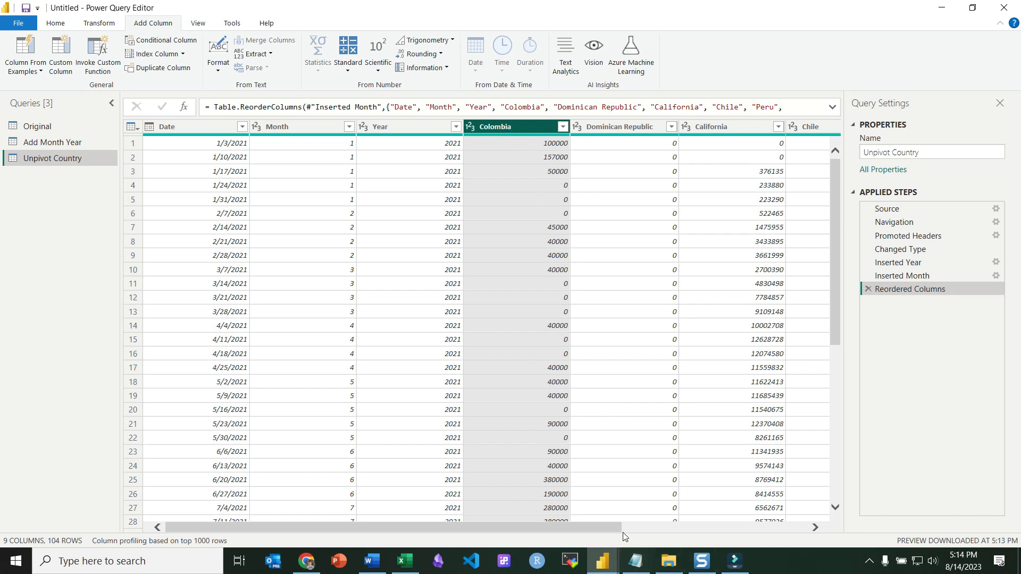
{"action": "left_click", "coordinate": [675, 525]}
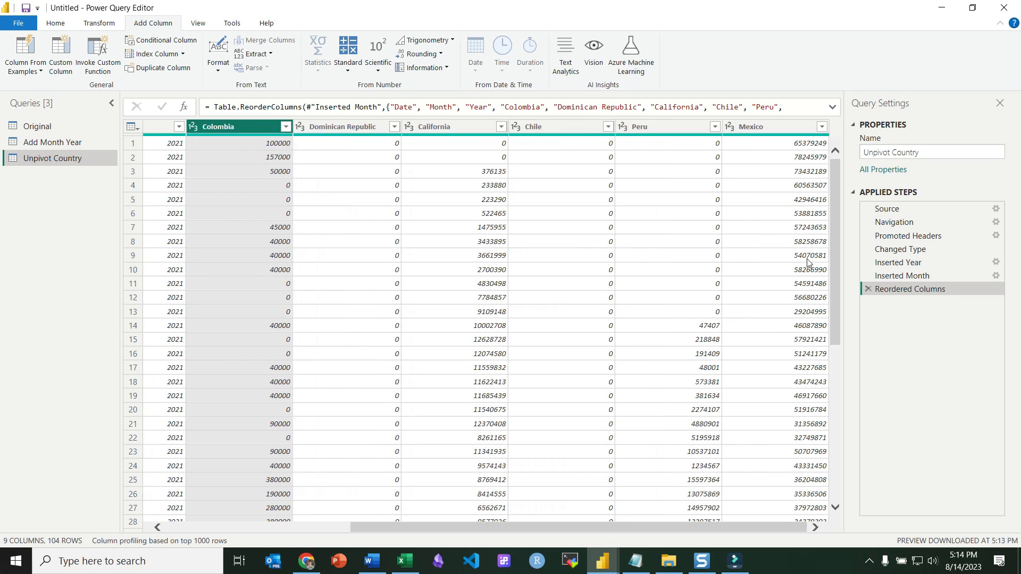
{"action": "left_click", "coordinate": [768, 129], "text": "shift"}
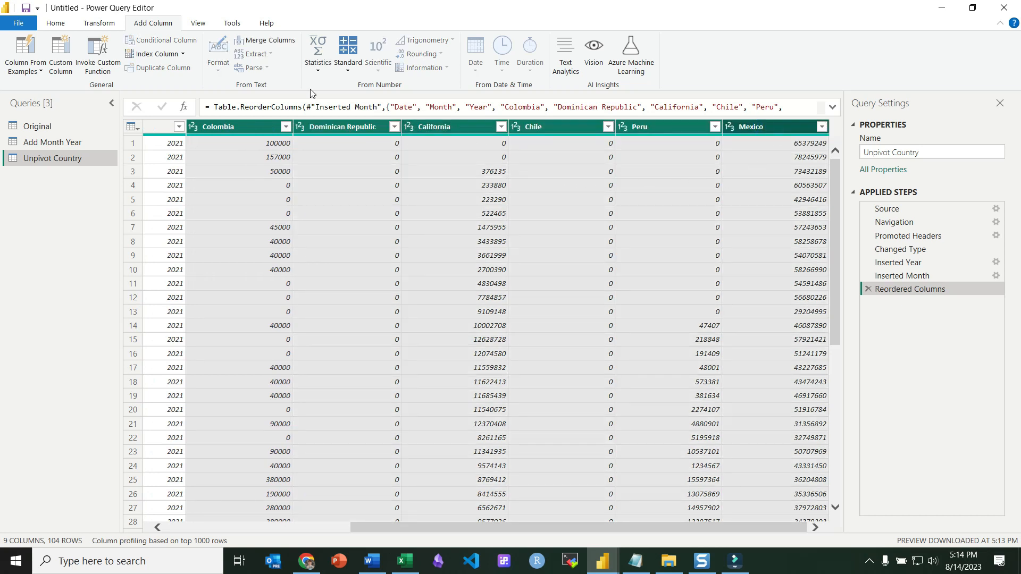
{"action": "left_click", "coordinate": [113, 24]}
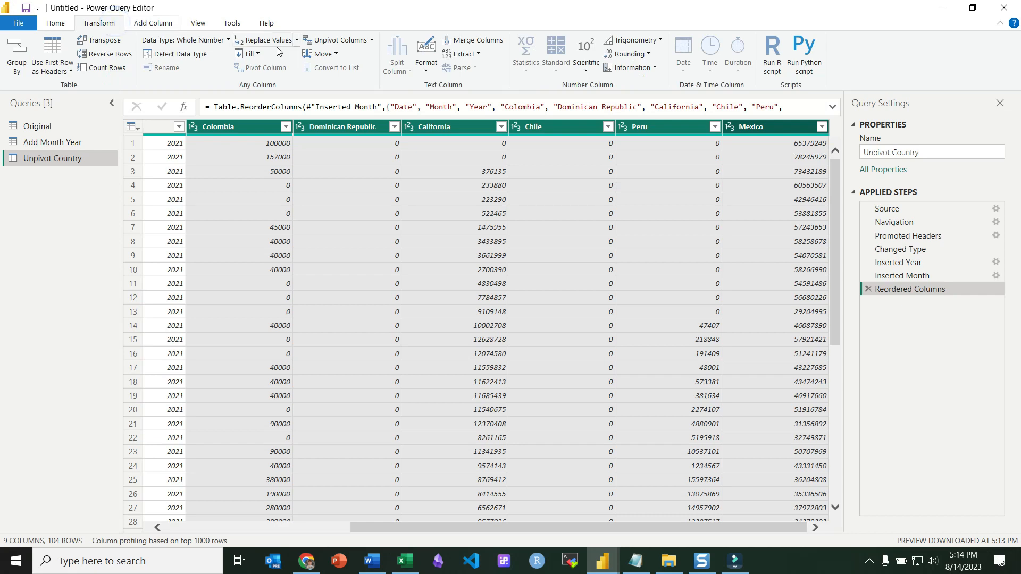
{"action": "left_click", "coordinate": [340, 43]}
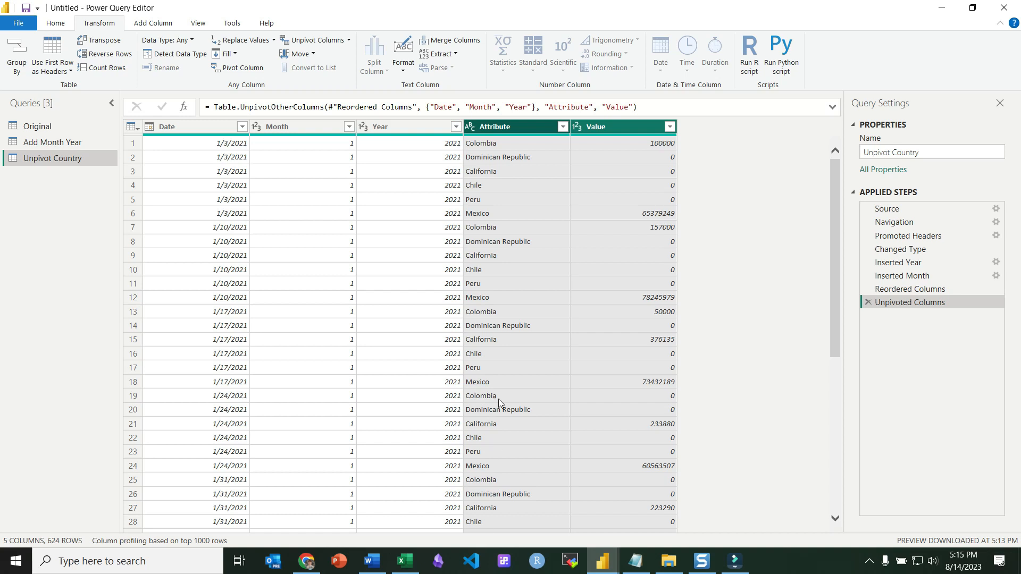
Rename the Attribute column to Country and the Value column to NumImported.
{"action": "double_click", "coordinate": [498, 130]}
{"action": "type", "text": "Country"}
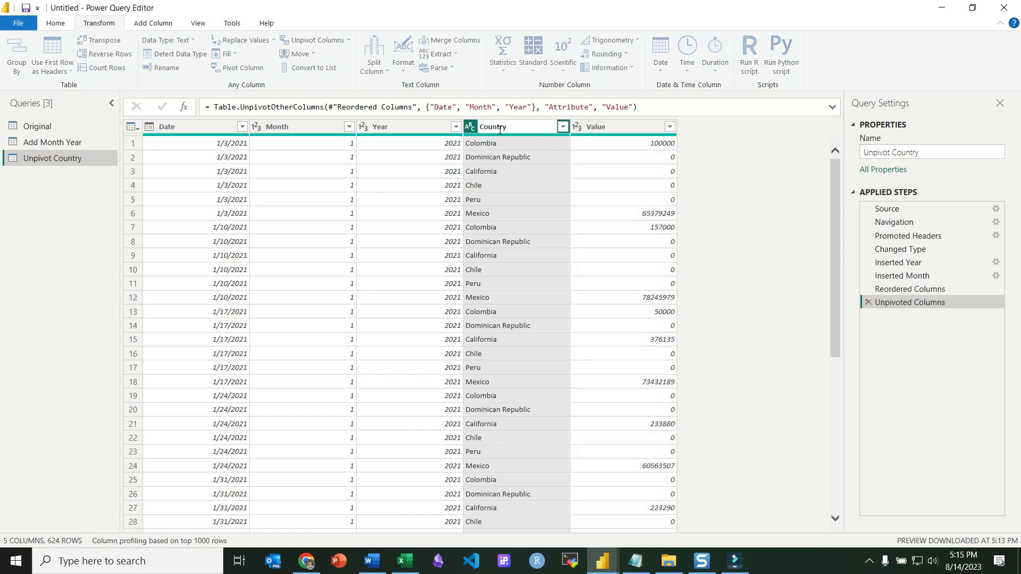
{"action": "left_click", "coordinate": [616, 131]}
{"action": "double_click", "coordinate": [615, 128]}
{"action": "type", "text": "NumImported"}
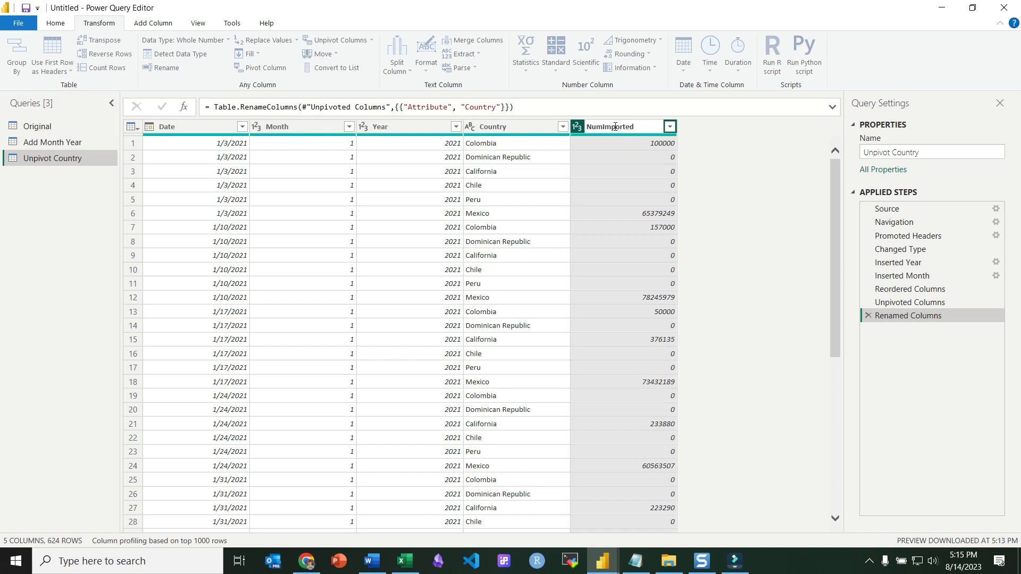
{"action": "key", "text": "Return"}
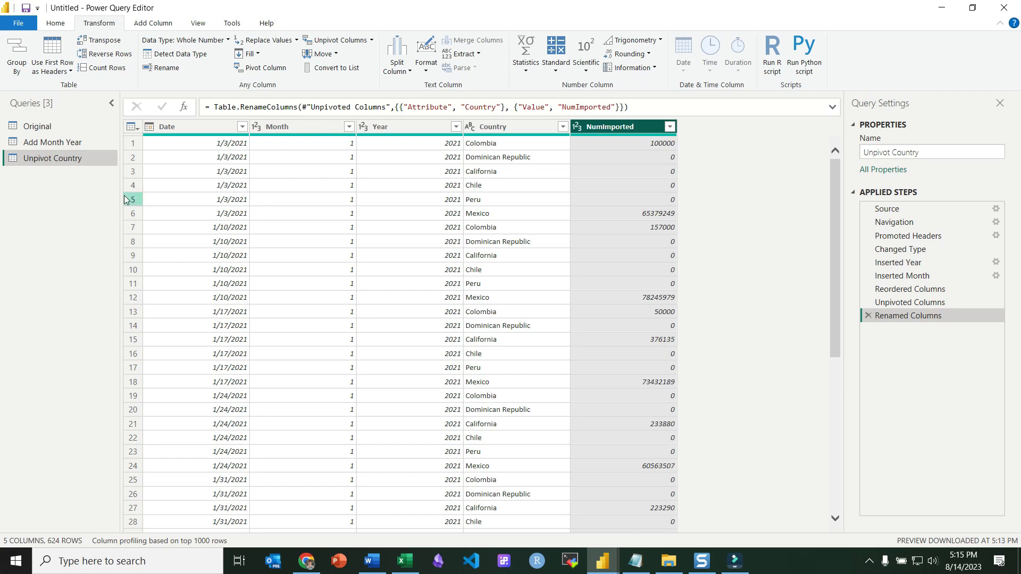
Duplicate the Unpivot Country query and rename the copy to Group By Year Month.
{"action": "right_click", "coordinate": [53, 156]}
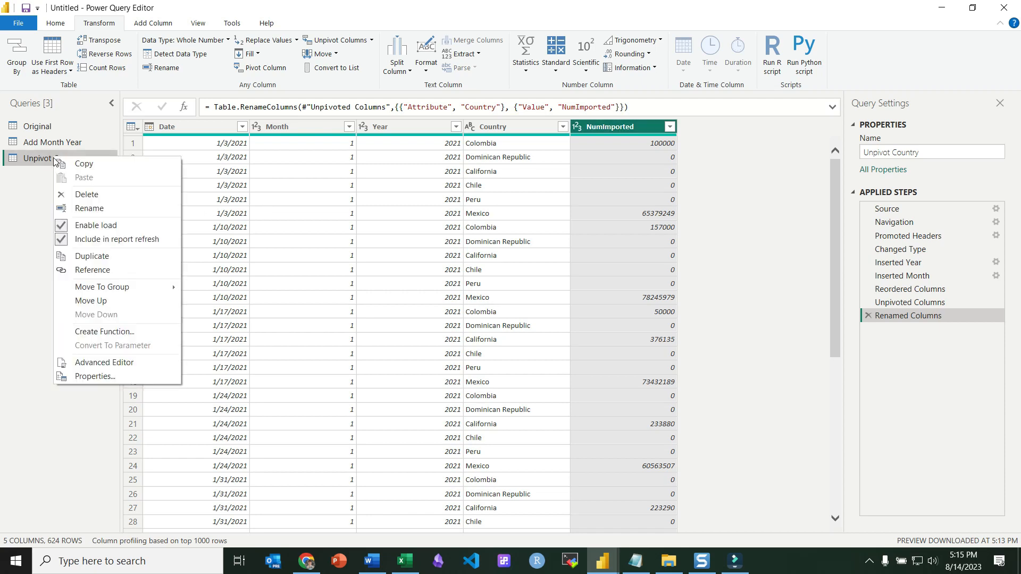
{"action": "left_click", "coordinate": [87, 260]}
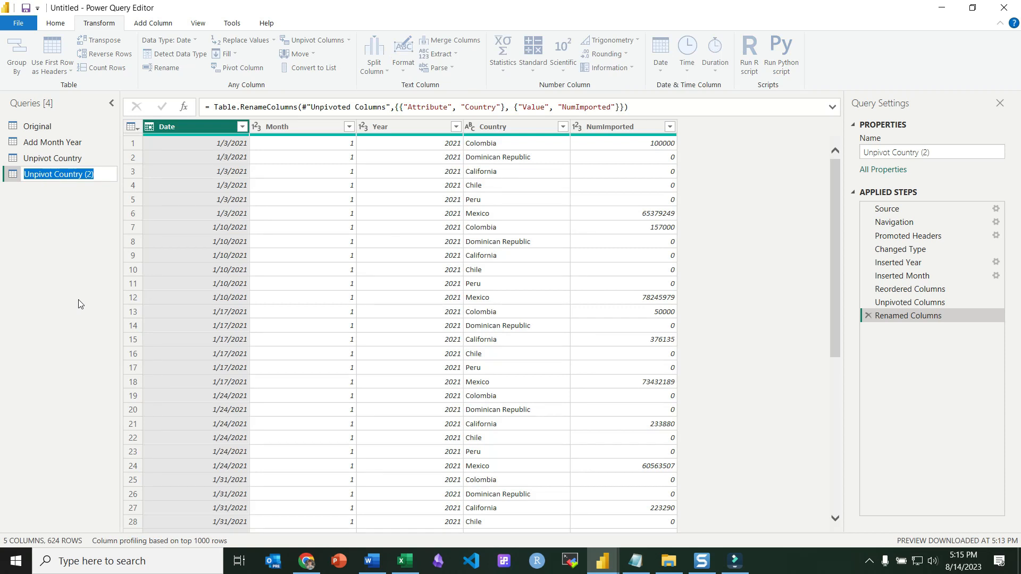
{"action": "type", "text": "Gr"}
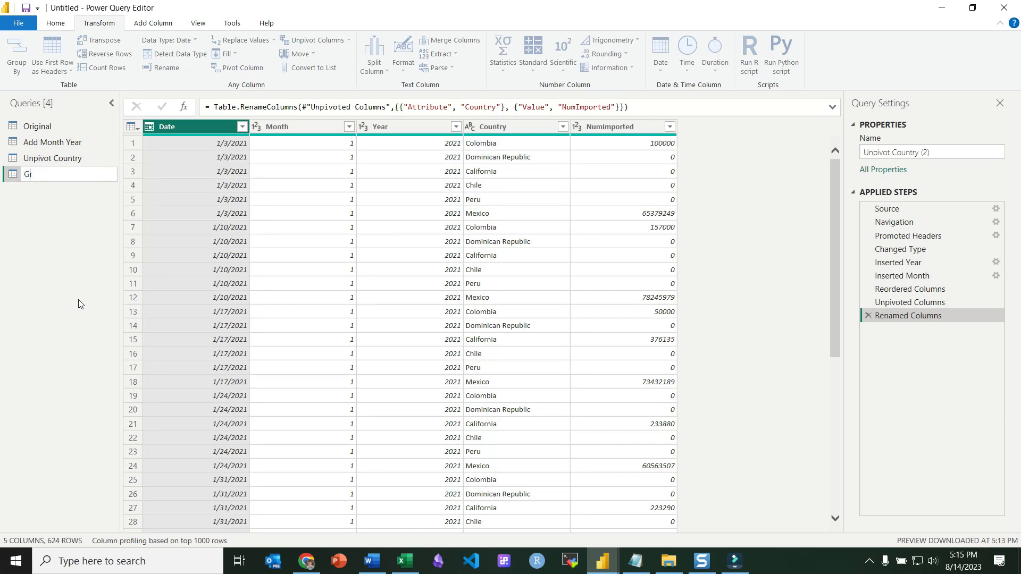
{"action": "type", "text": "oup By Year Month"}
{"action": "key", "text": "Return"}
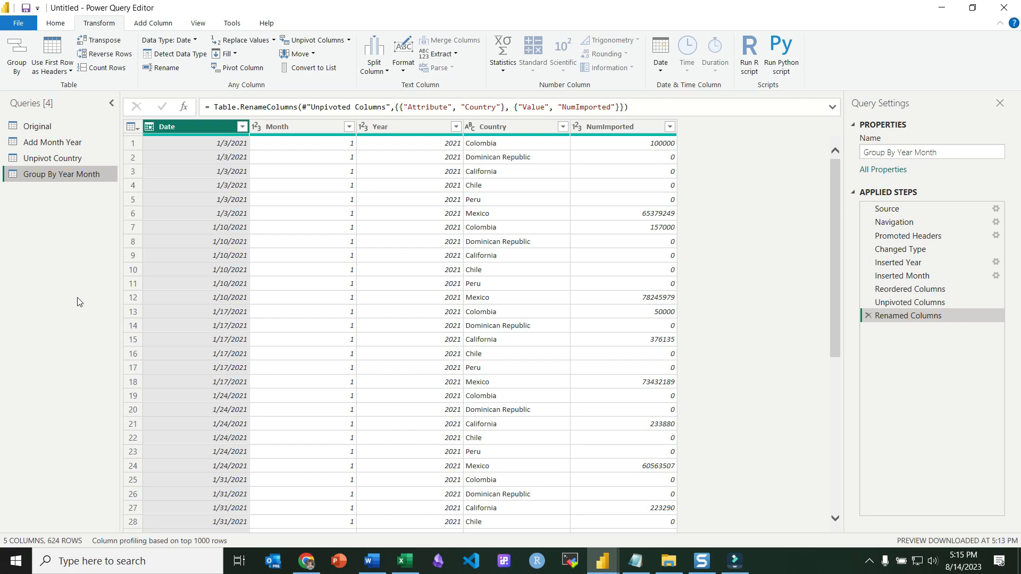
Open Group By on the Group By Year Month query in advanced mode, grouping by Year and then Month.
{"action": "left_click", "coordinate": [64, 163]}
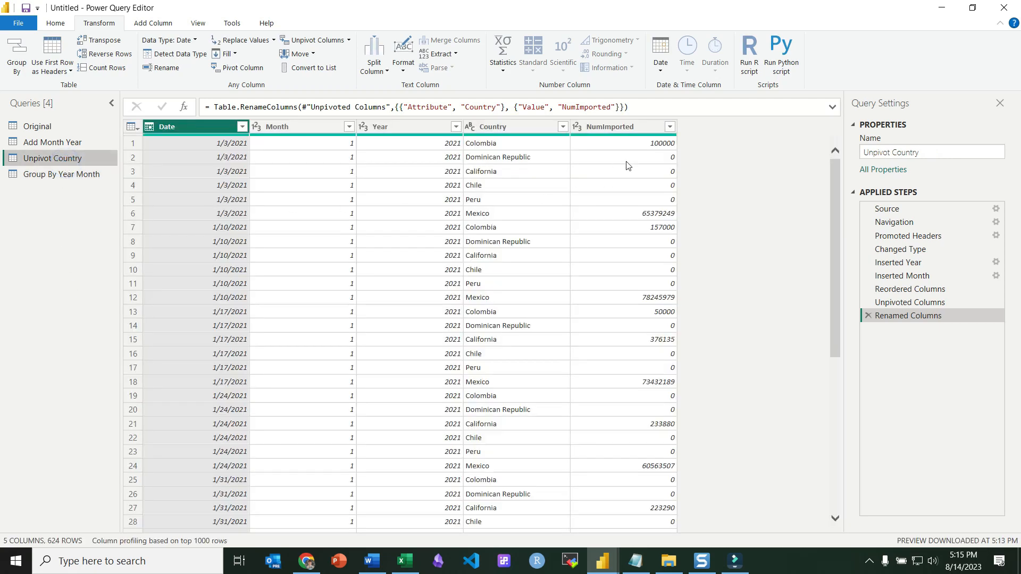
{"action": "left_click", "coordinate": [639, 127]}
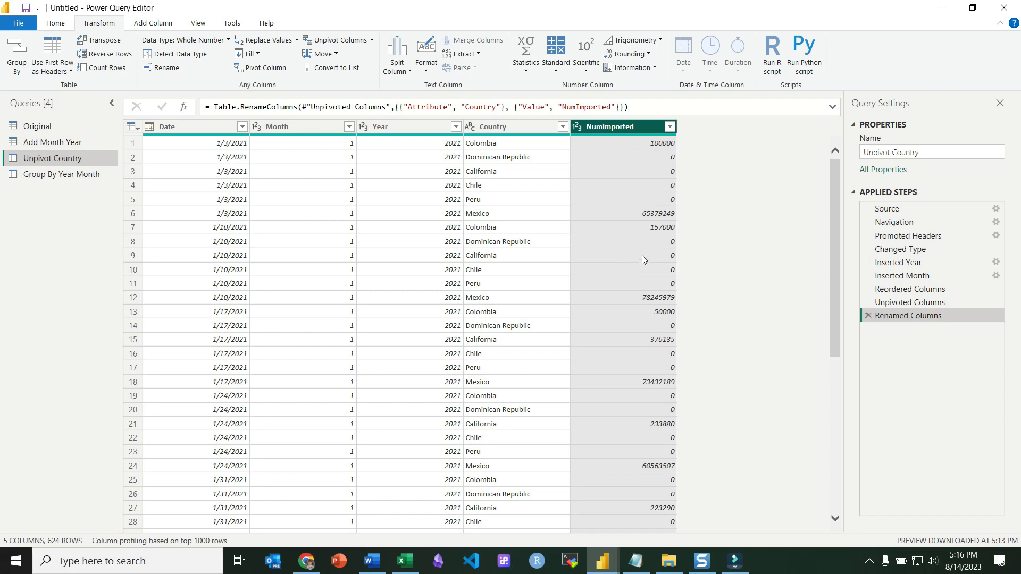
{"action": "left_click", "coordinate": [50, 177]}
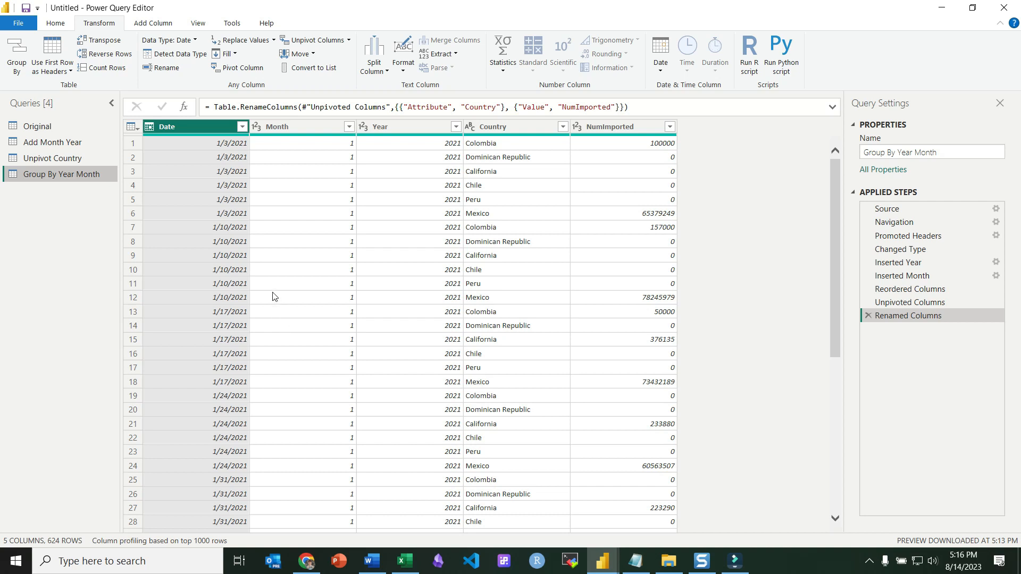
{"action": "left_click", "coordinate": [281, 212]}
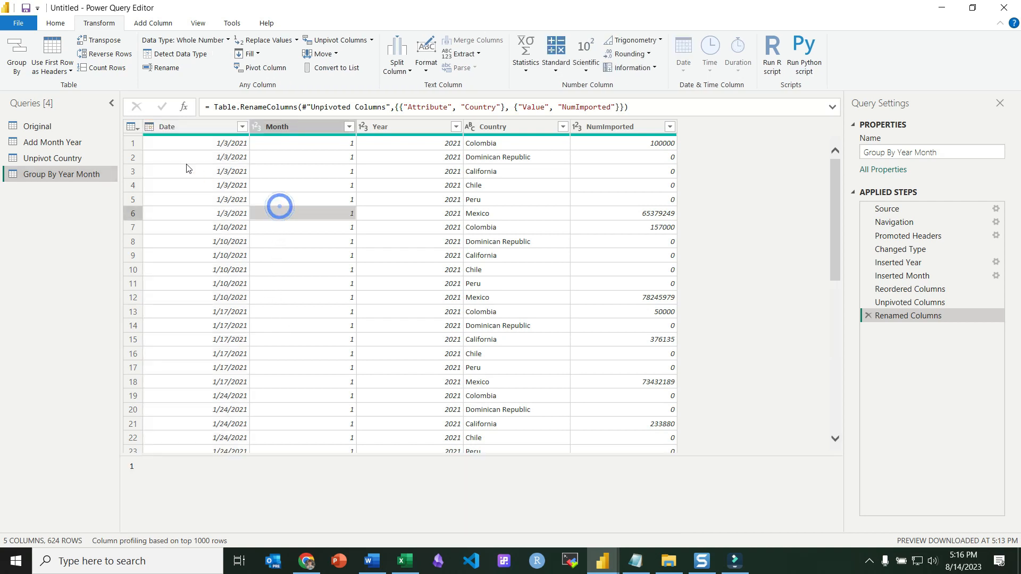
{"action": "left_click", "coordinate": [15, 56]}
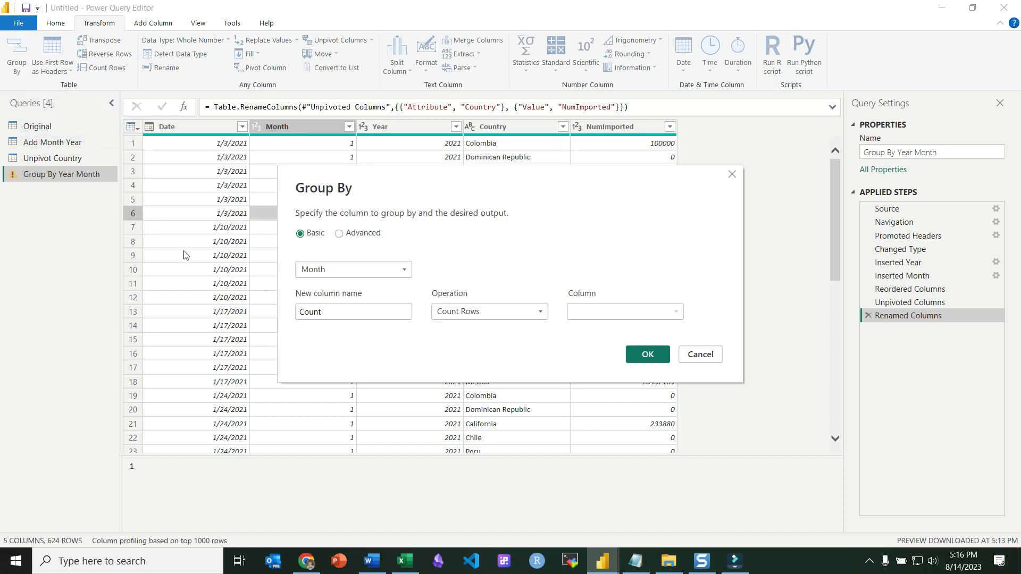
{"action": "left_click", "coordinate": [339, 234]}
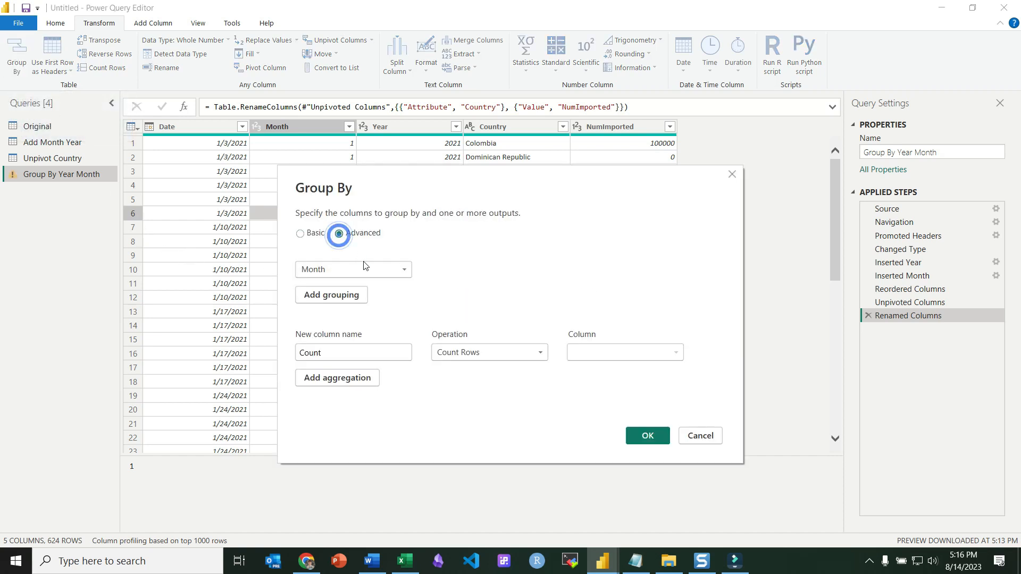
{"action": "left_click", "coordinate": [372, 269]}
{"action": "left_click", "coordinate": [323, 311]}
{"action": "left_click", "coordinate": [343, 295]}
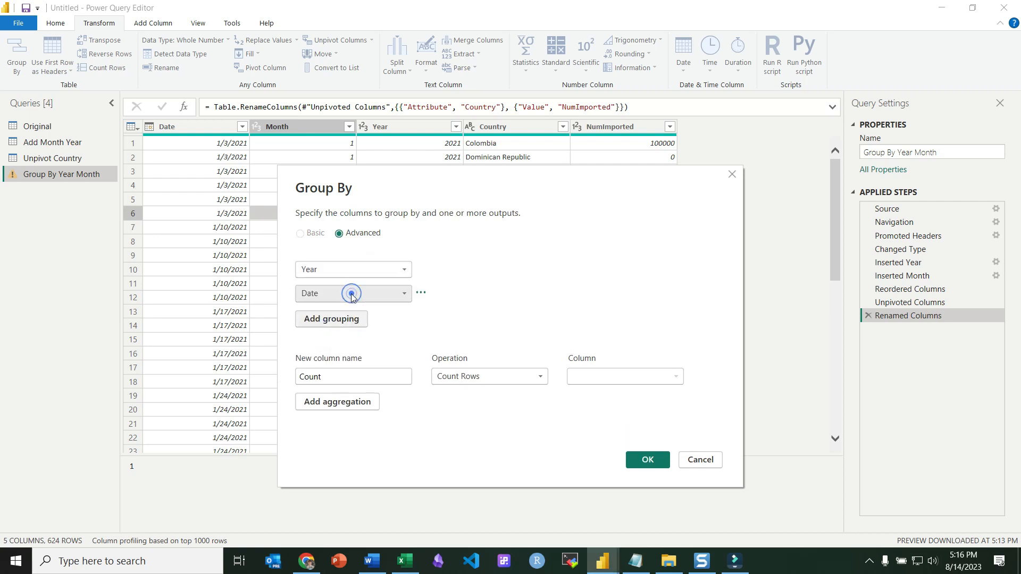
{"action": "left_click", "coordinate": [350, 293]}
{"action": "left_click", "coordinate": [330, 320]}
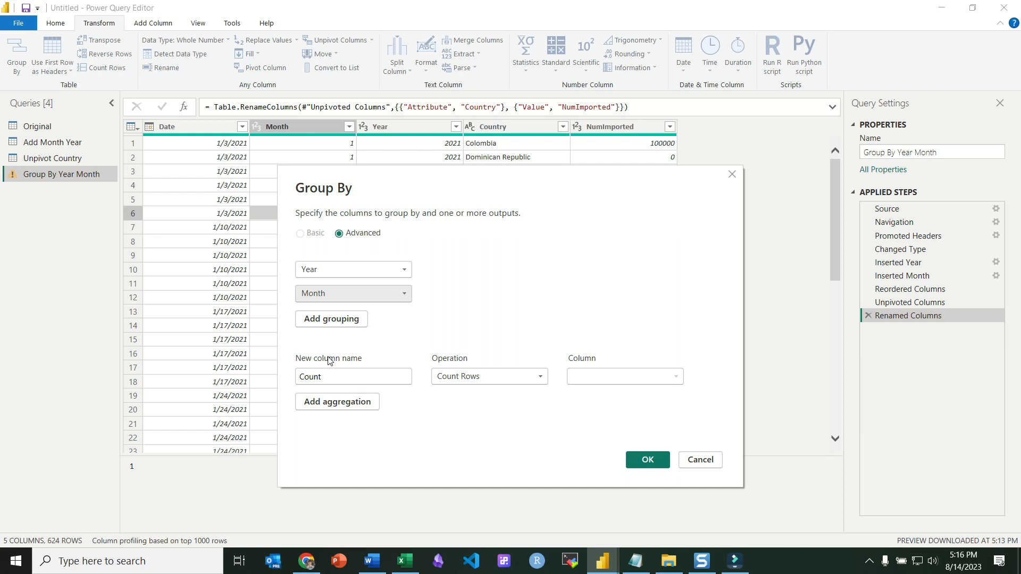
Name the aggregation Total Month Imports, set it to Sum of NumImported, and apply the grouping.
{"action": "double_click", "coordinate": [336, 377]}
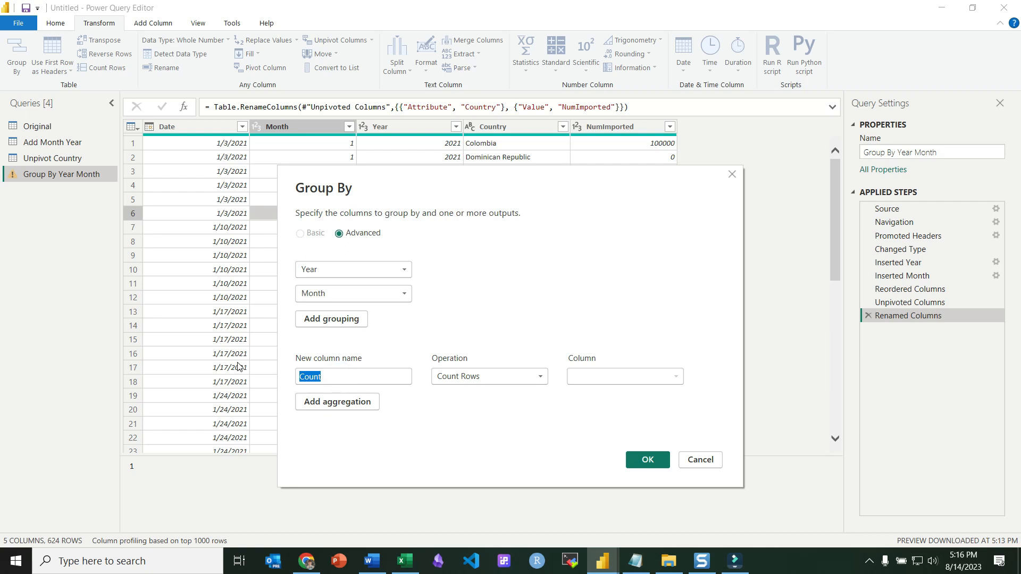
{"action": "type", "text": "To"}
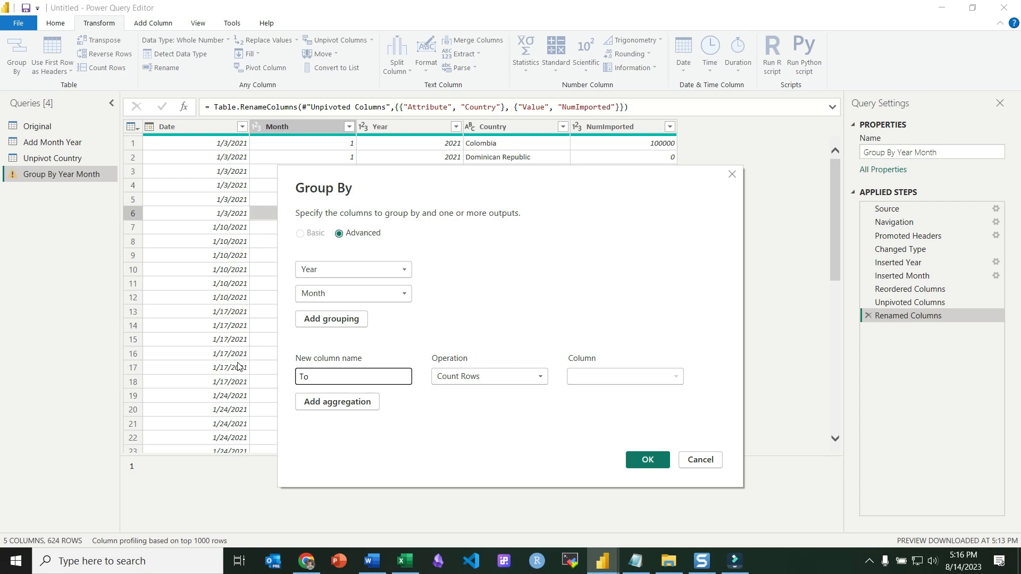
{"action": "type", "text": "tal Imports Year Month"}
{"action": "left_click", "coordinate": [539, 376]}
{"action": "left_click", "coordinate": [383, 376]}
{"action": "left_click_drag", "start_coordinate": [384, 375], "coordinate": [341, 377]}
{"action": "type", "text": "M"}
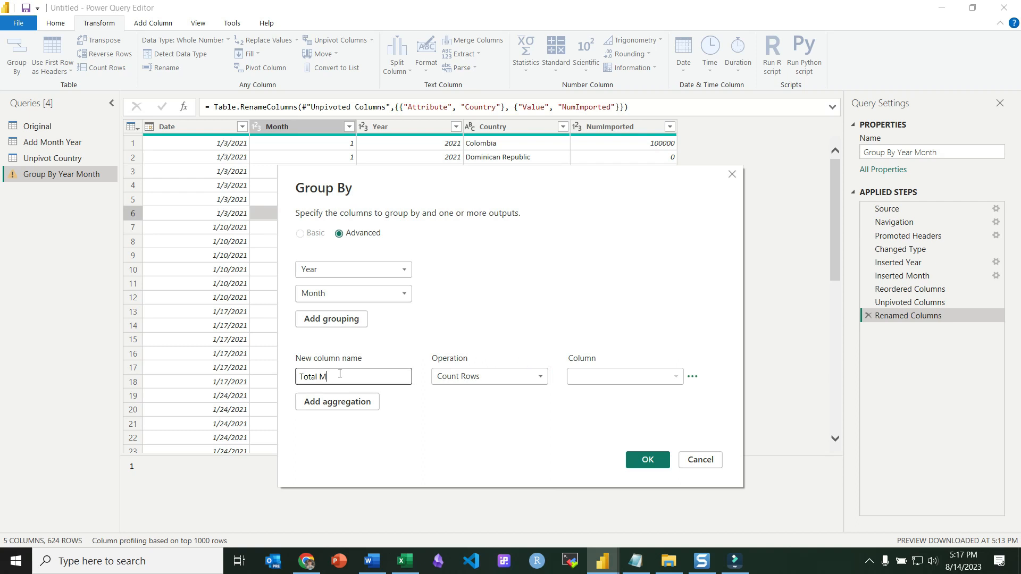
{"action": "type", "text": "onth Imports"}
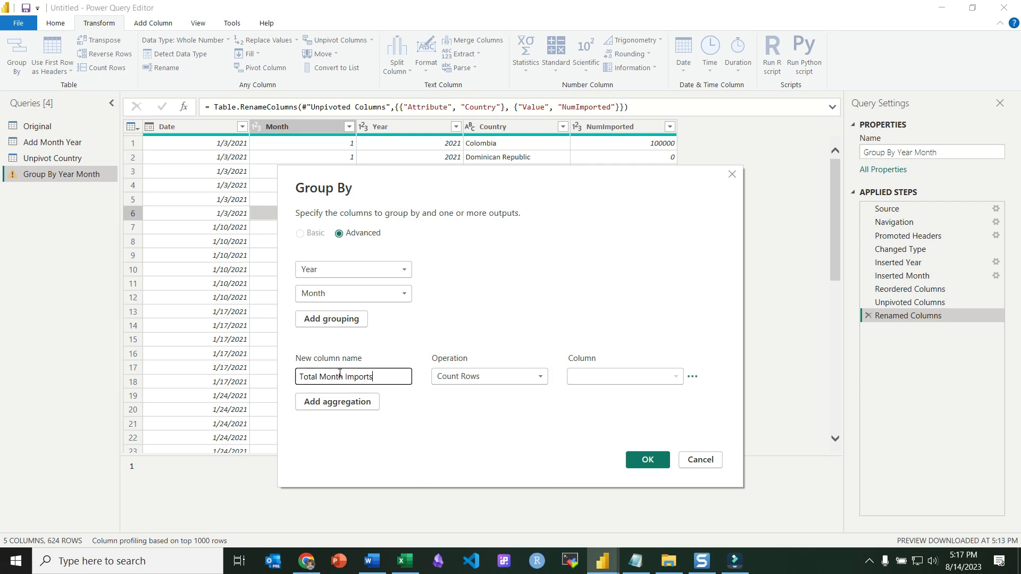
{"action": "left_click", "coordinate": [523, 380]}
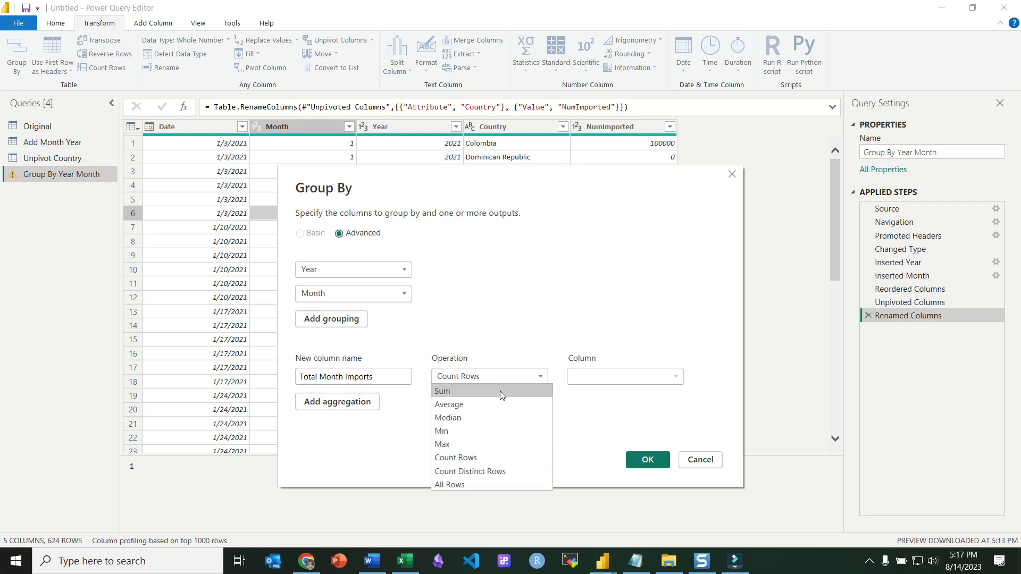
{"action": "left_click", "coordinate": [502, 390]}
{"action": "left_click", "coordinate": [609, 381]}
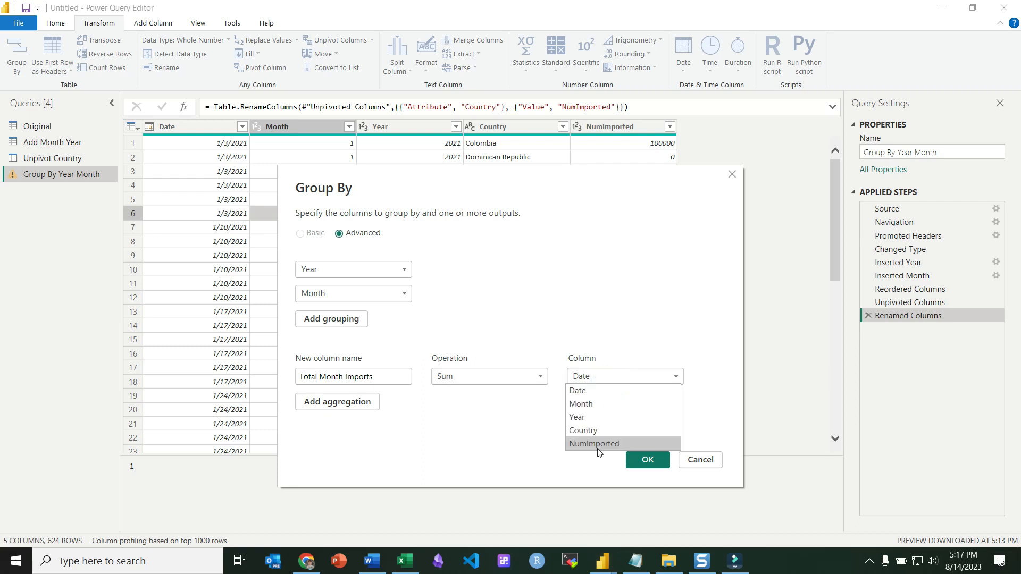
{"action": "left_click", "coordinate": [599, 444]}
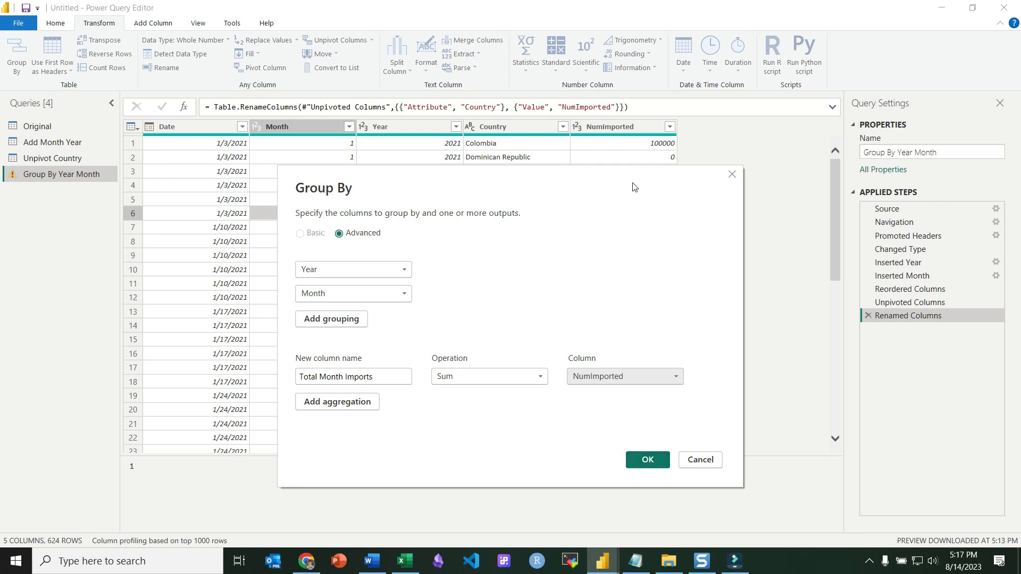
{"action": "left_click", "coordinate": [647, 460]}
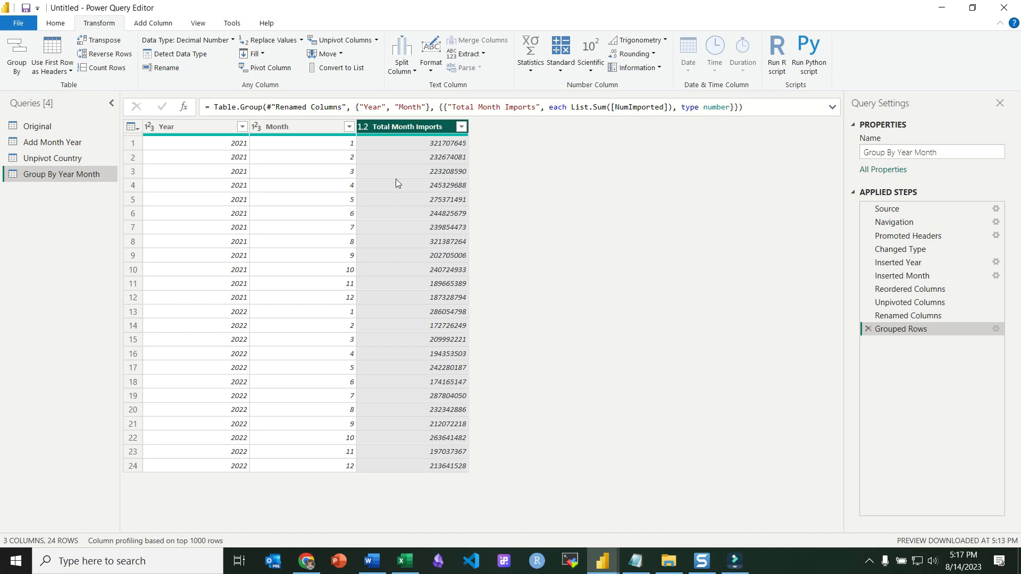
Compare the Unpivot Country query with the grouped query and review its grouping formula.
{"action": "left_click", "coordinate": [59, 163]}
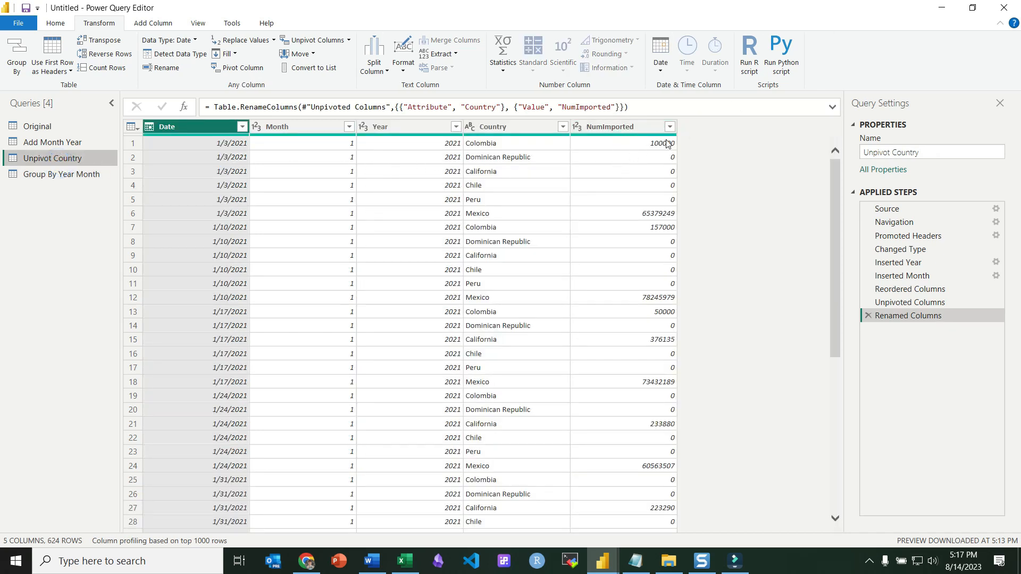
{"action": "left_click", "coordinate": [88, 176]}
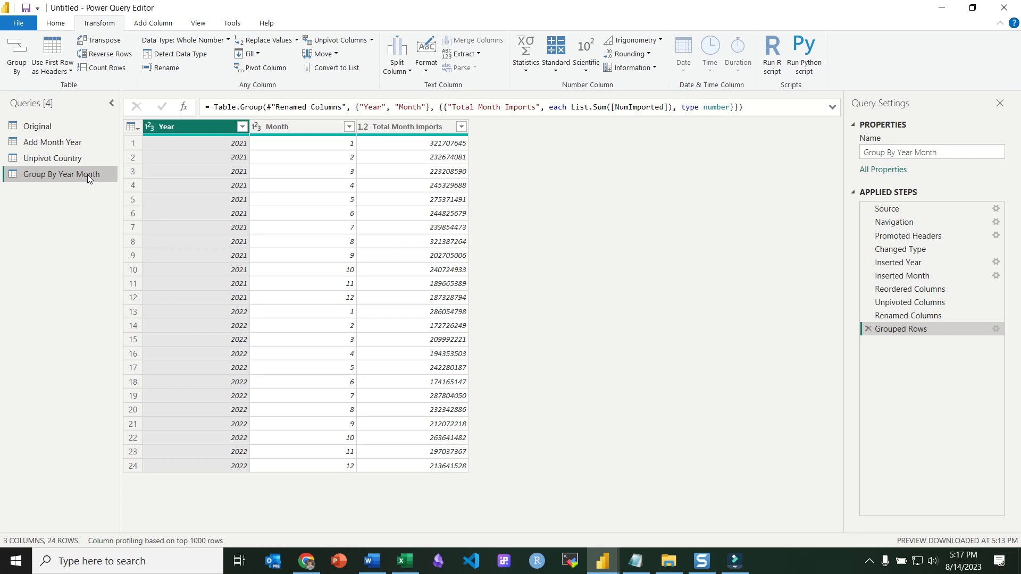
{"action": "left_click_drag", "start_coordinate": [766, 108], "coordinate": [202, 109]}
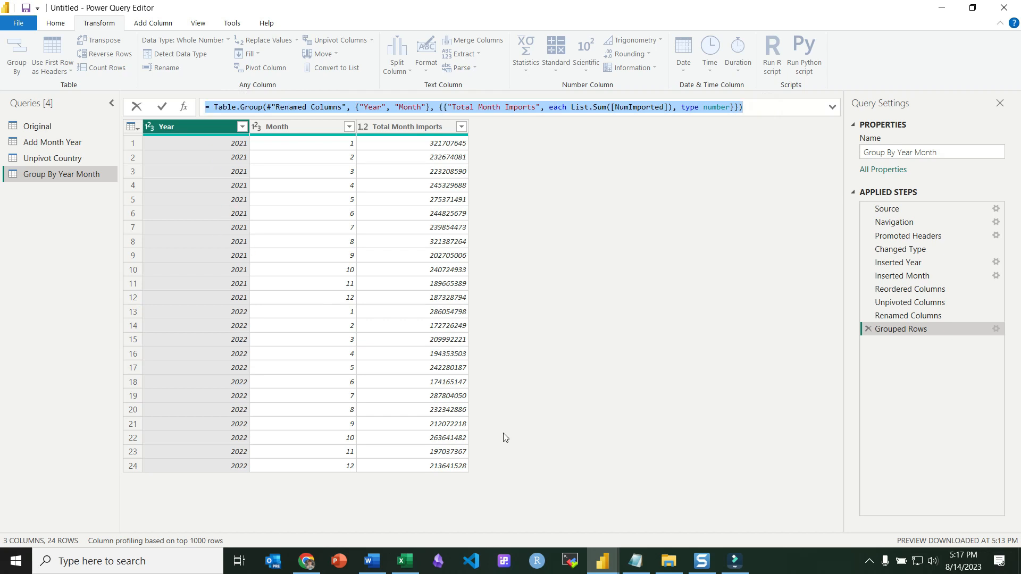
{"action": "left_click", "coordinate": [639, 572]}
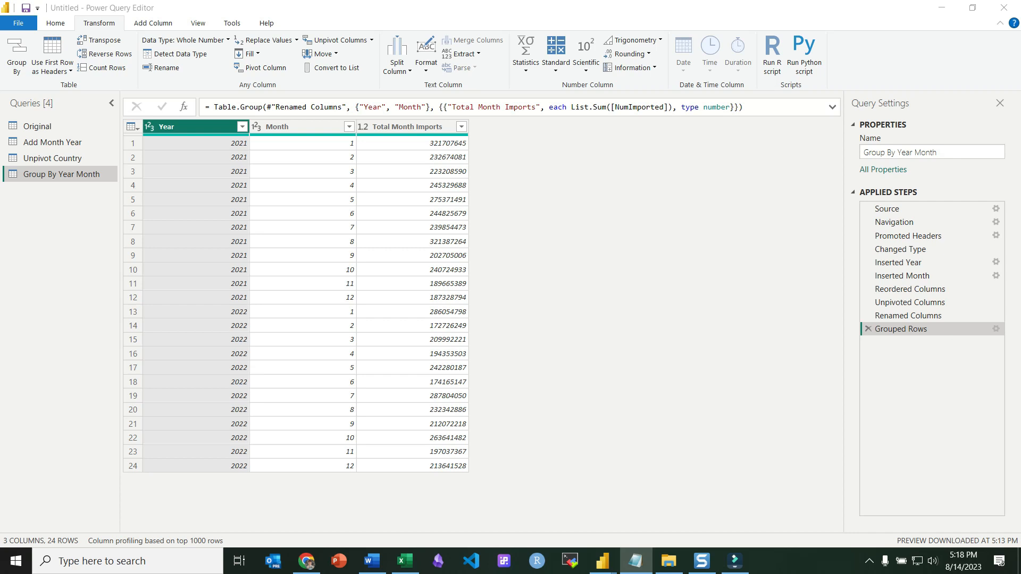
Copy the Group By formula into the notes file under the Group By Year Month heading, prefixed with =.
{"action": "left_click_drag", "start_coordinate": [1020, 269], "coordinate": [558, 36]}
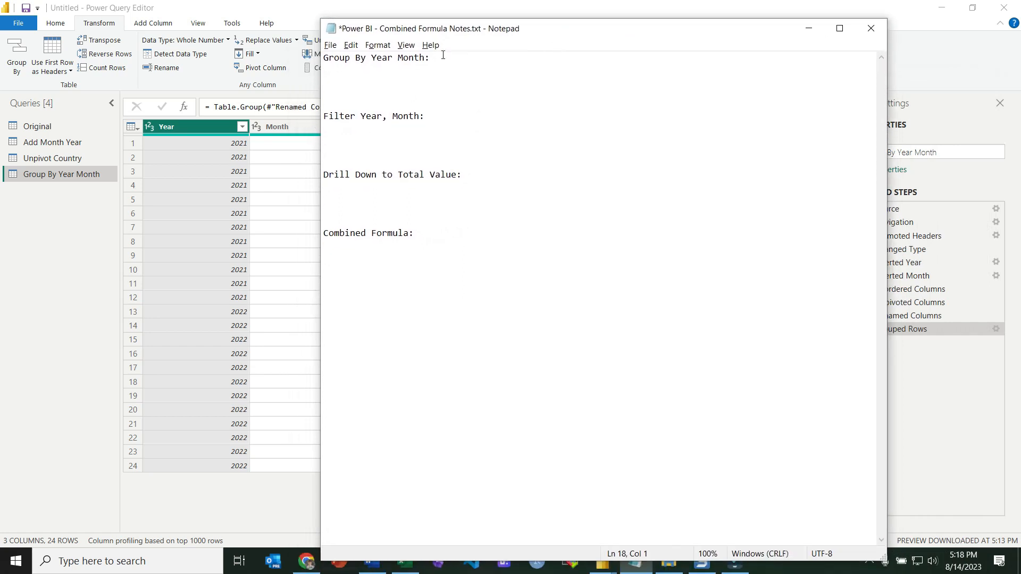
{"action": "left_click", "coordinate": [271, 109]}
{"action": "left_click_drag", "start_coordinate": [762, 110], "coordinate": [184, 90]}
{"action": "key", "text": "ctrl+c"}
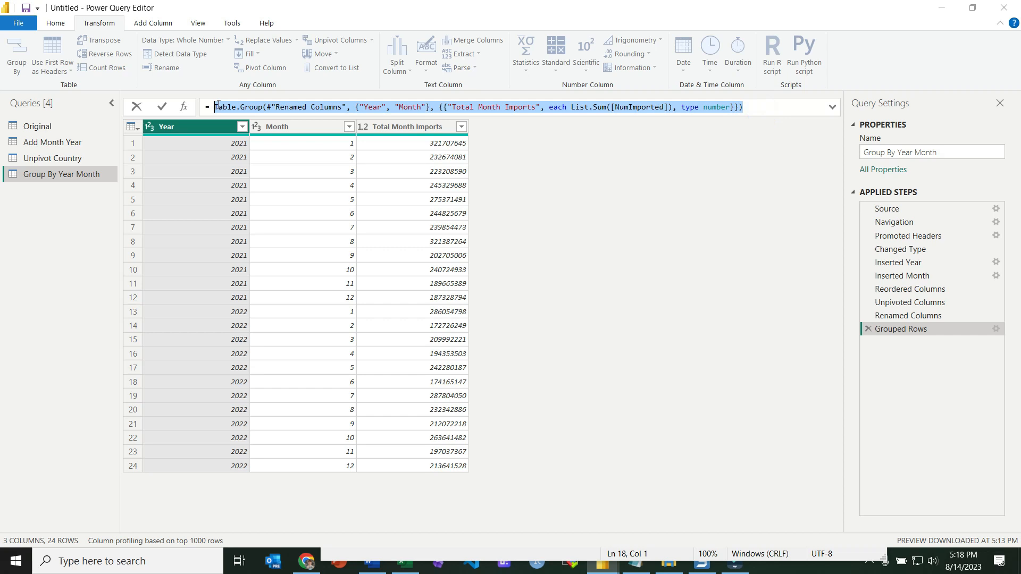
{"action": "key", "text": "alt+Tab"}
{"action": "left_click", "coordinate": [351, 74]}
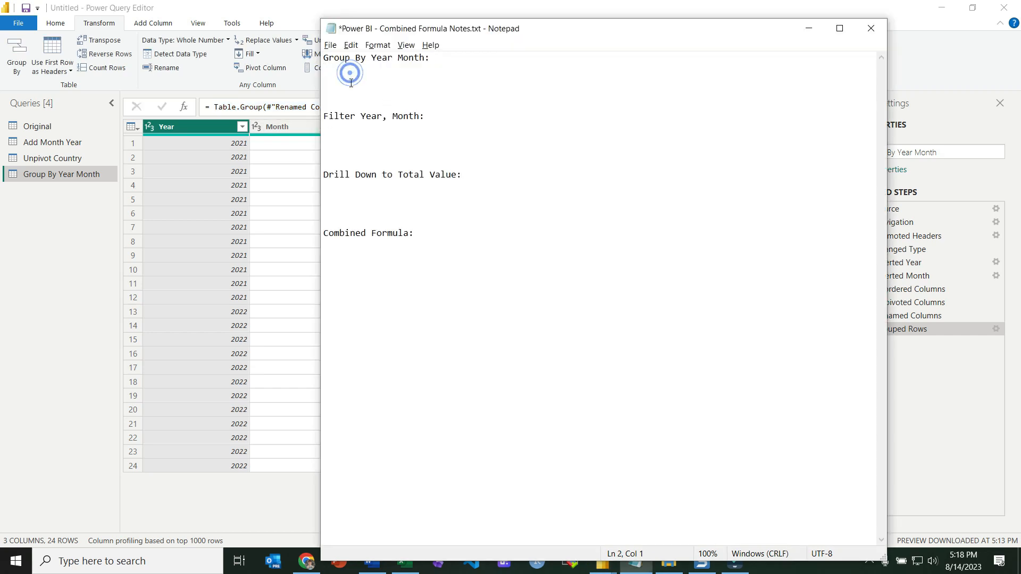
{"action": "key", "text": "ctrl+v"}
{"action": "left_click", "coordinate": [319, 71]}
{"action": "type", "text": "="}
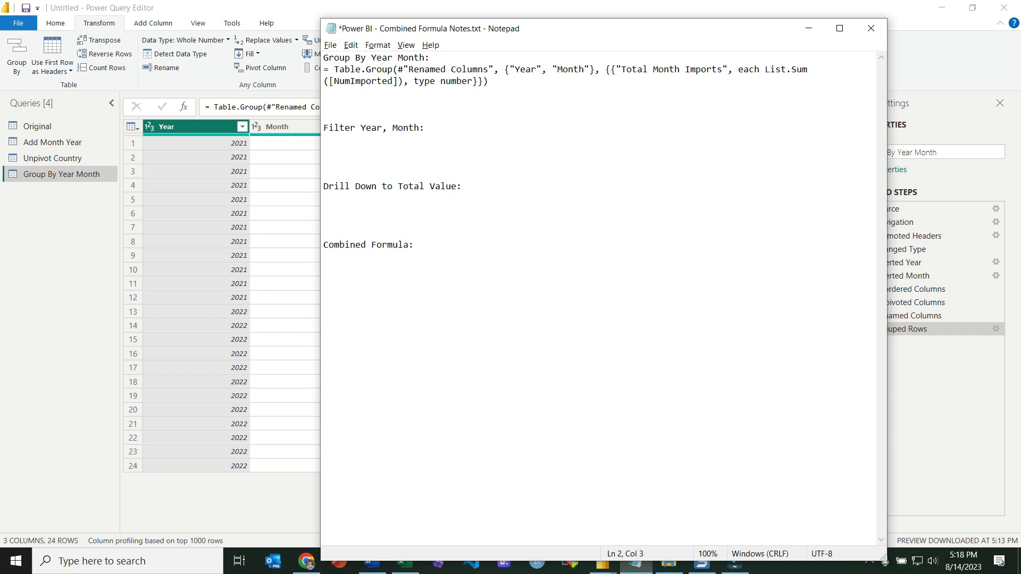
{"action": "left_click_drag", "start_coordinate": [431, 56], "coordinate": [335, 70]}
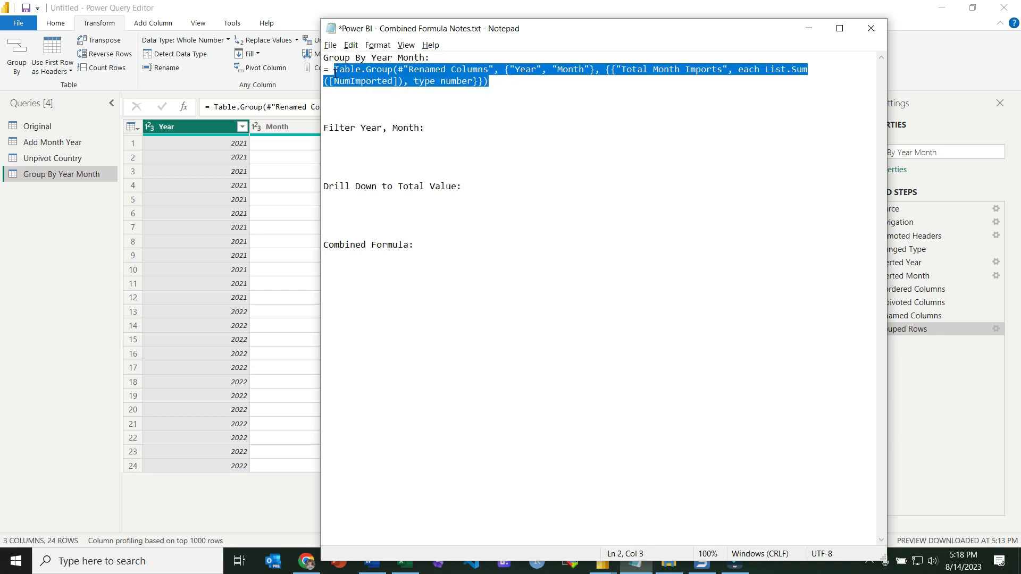
{"action": "left_click", "coordinate": [337, 102]}
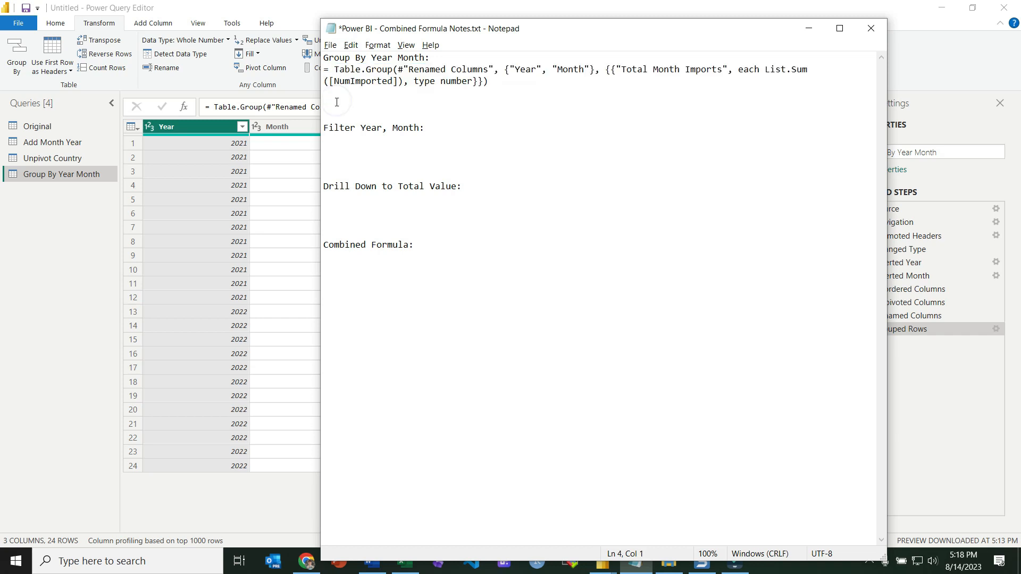
Filter the grouped table to Year 2021 and Month 3.
{"action": "left_click", "coordinate": [335, 142]}
{"action": "left_click", "coordinate": [286, 150]}
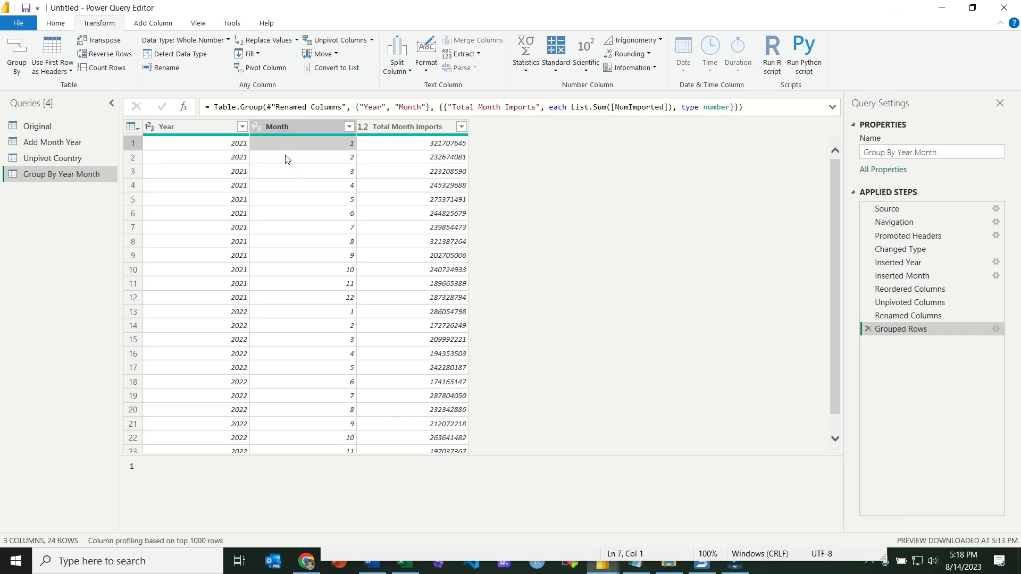
{"action": "left_click", "coordinate": [441, 174]}
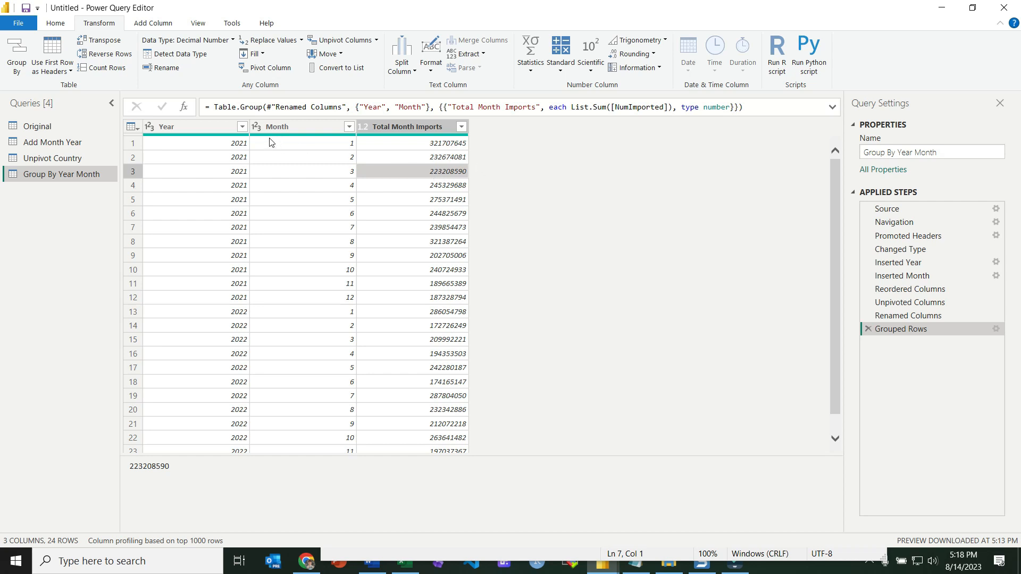
{"action": "left_click", "coordinate": [242, 126]}
{"action": "left_click", "coordinate": [73, 268]}
{"action": "left_click", "coordinate": [59, 279]}
{"action": "left_click", "coordinate": [174, 341]}
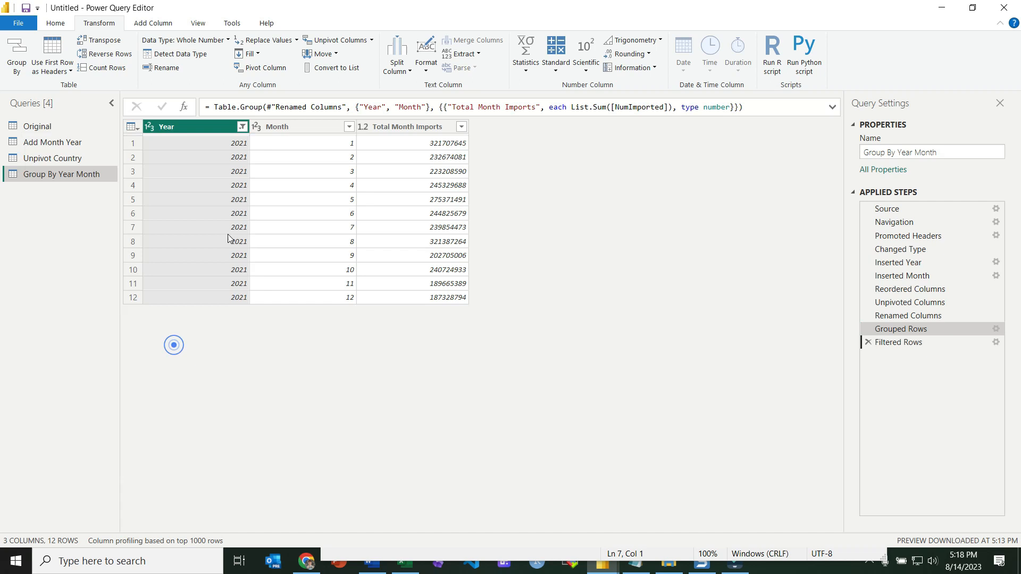
{"action": "left_click", "coordinate": [349, 126]}
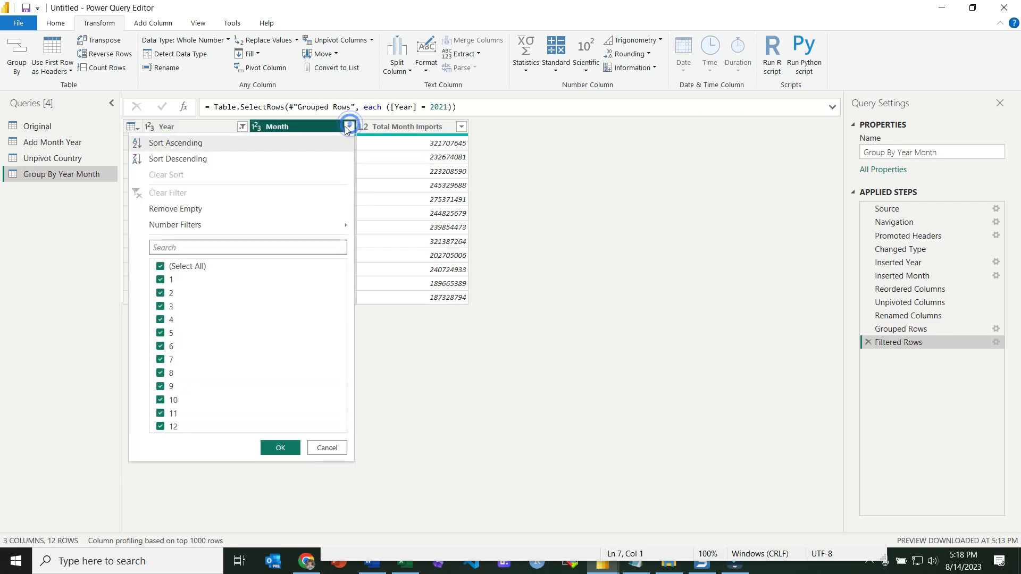
{"action": "left_click", "coordinate": [195, 271]}
{"action": "left_click", "coordinate": [161, 307]}
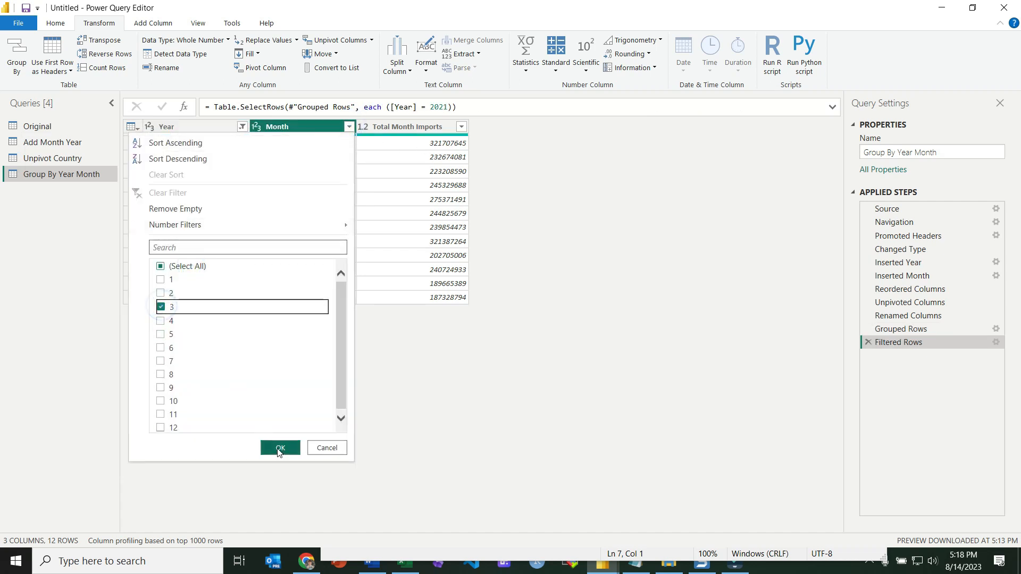
{"action": "left_click", "coordinate": [278, 449]}
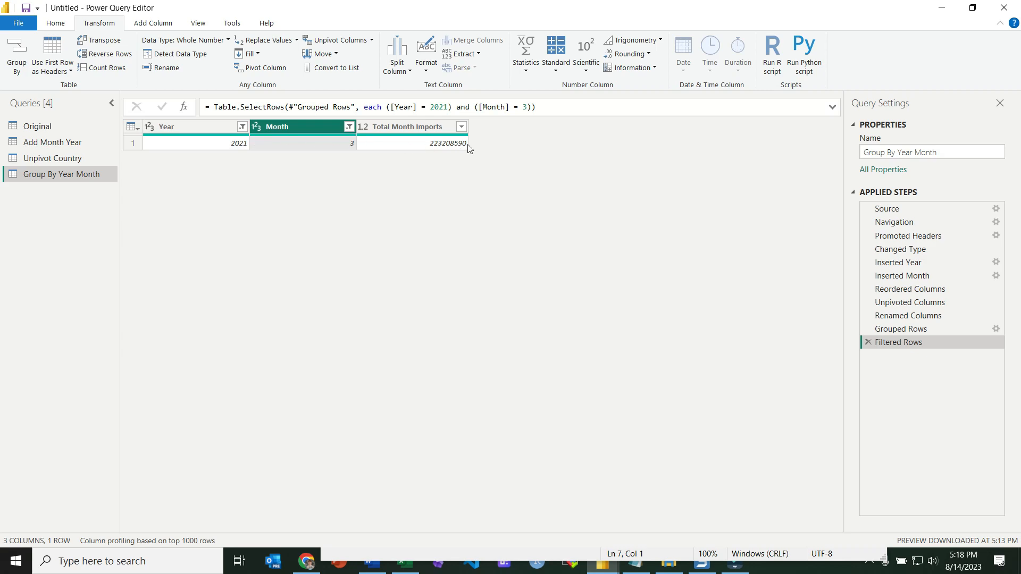
Copy the filter formula into the notes under the Filter Year, Month heading.
{"action": "left_click_drag", "start_coordinate": [590, 107], "coordinate": [185, 109]}
{"action": "key", "text": "ctrl+c"}
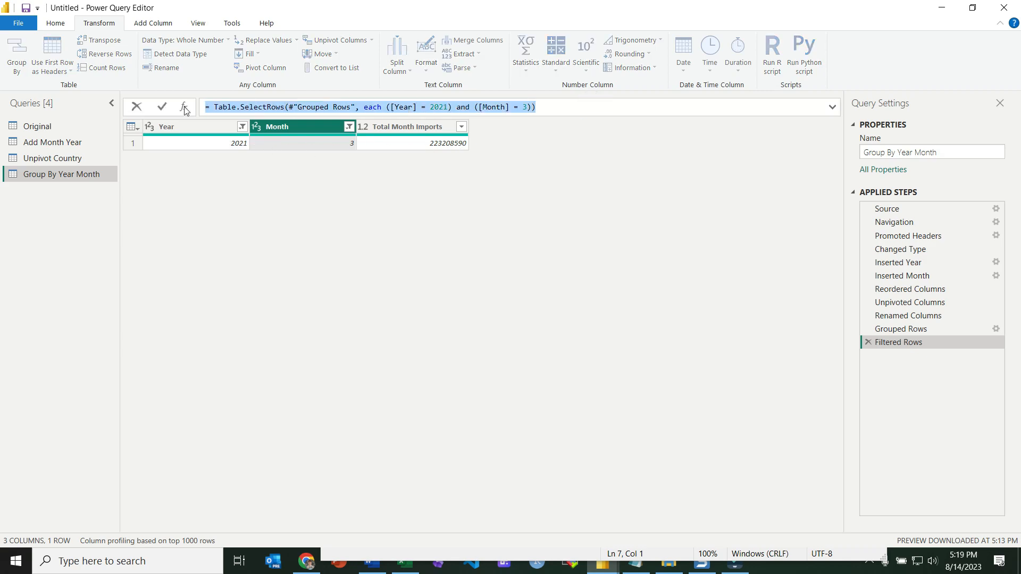
{"action": "key", "text": "alt+Tab"}
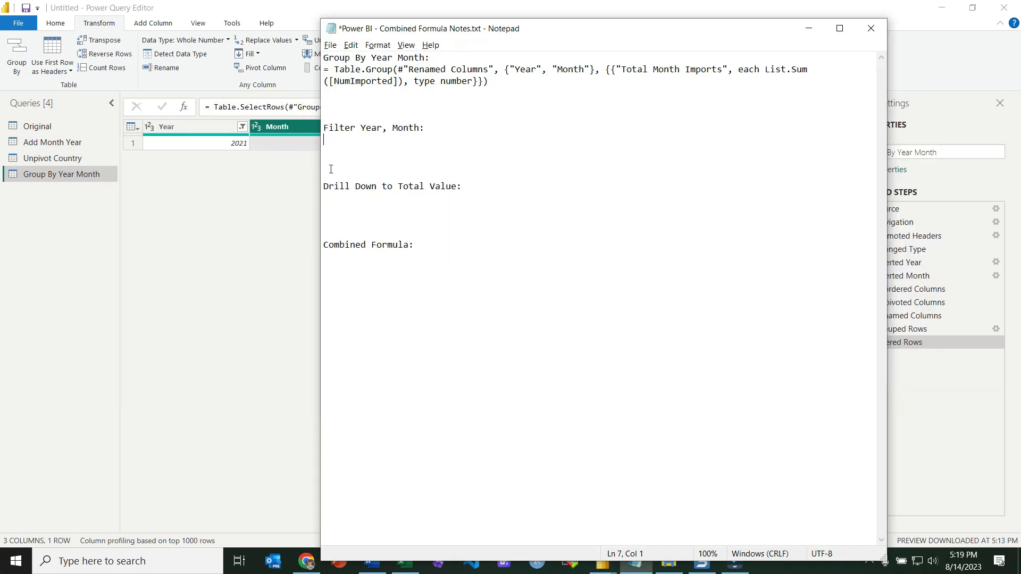
{"action": "key", "text": "ctrl+v"}
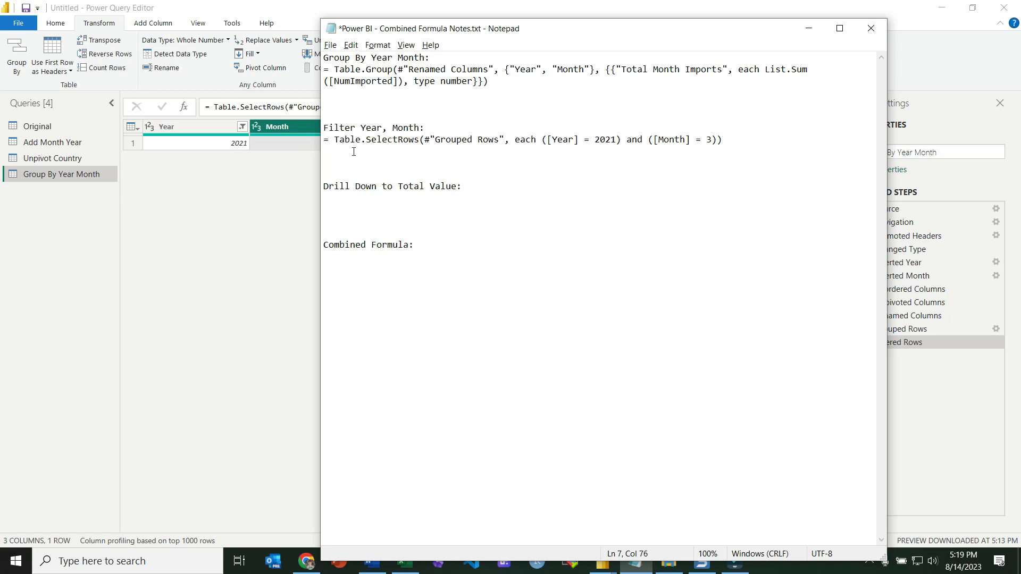
{"action": "key", "text": "alt+Tab"}
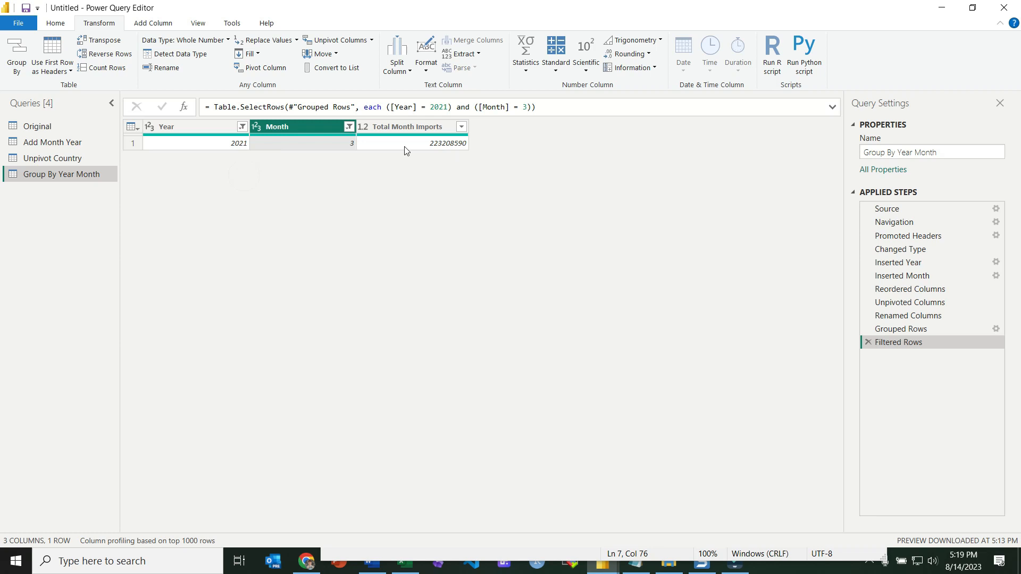
Drill down to the Total Month Imports value of the filtered row.
{"action": "left_click", "coordinate": [439, 145]}
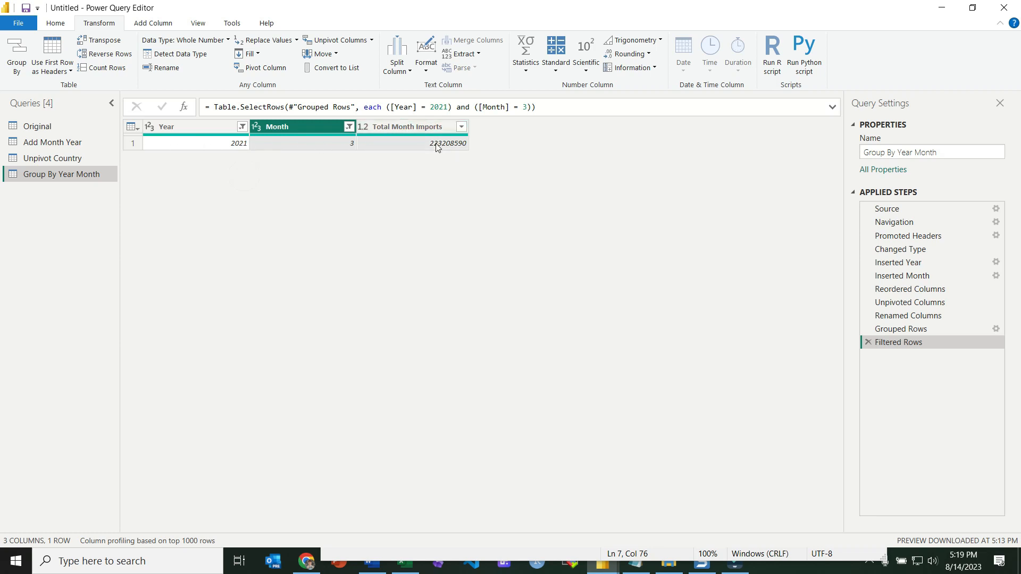
{"action": "right_click", "coordinate": [436, 147]}
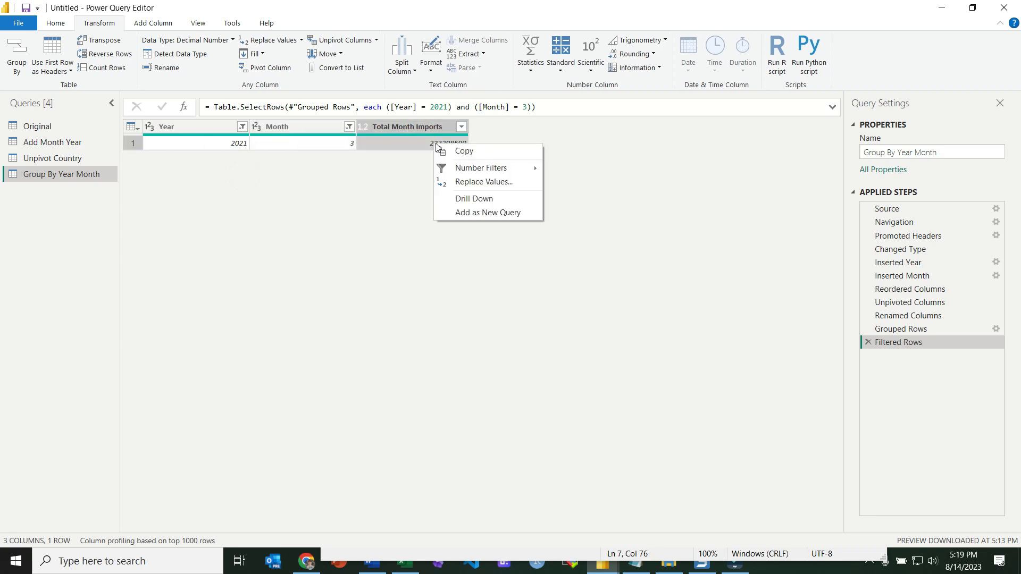
{"action": "left_click", "coordinate": [470, 201]}
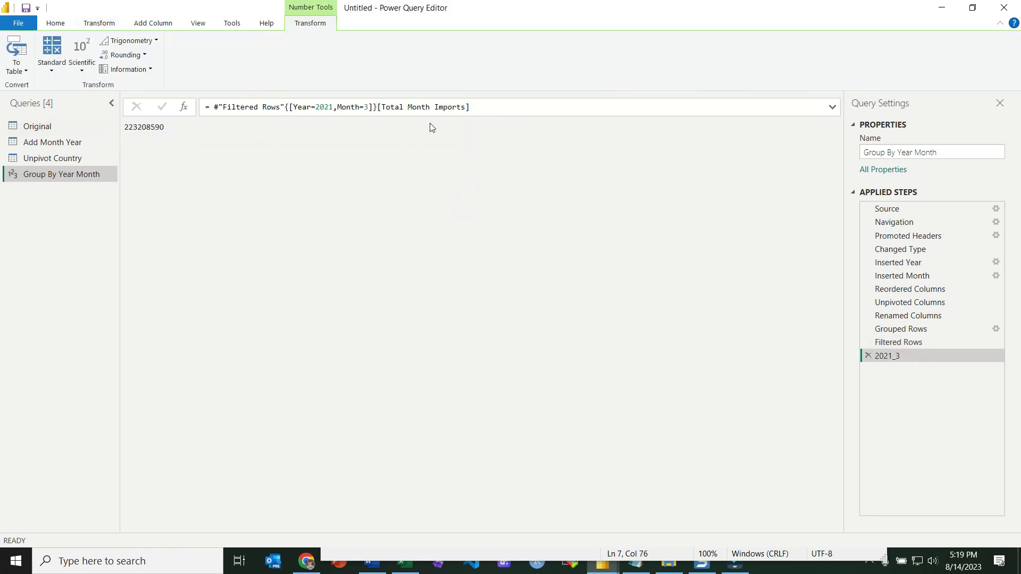
Copy the drill-down formula into the notes under the Drill Down to Total Value heading.
{"action": "left_click_drag", "start_coordinate": [499, 106], "coordinate": [207, 109]}
{"action": "key", "text": "ctrl+c"}
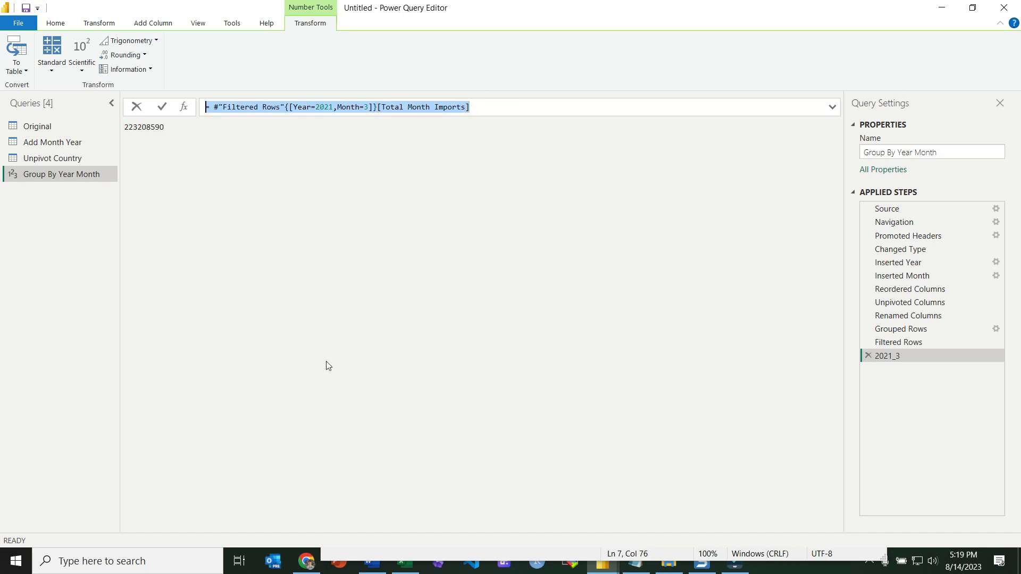
{"action": "key", "text": "alt+Tab"}
{"action": "left_click", "coordinate": [346, 199]}
{"action": "key", "text": "ctrl+v"}
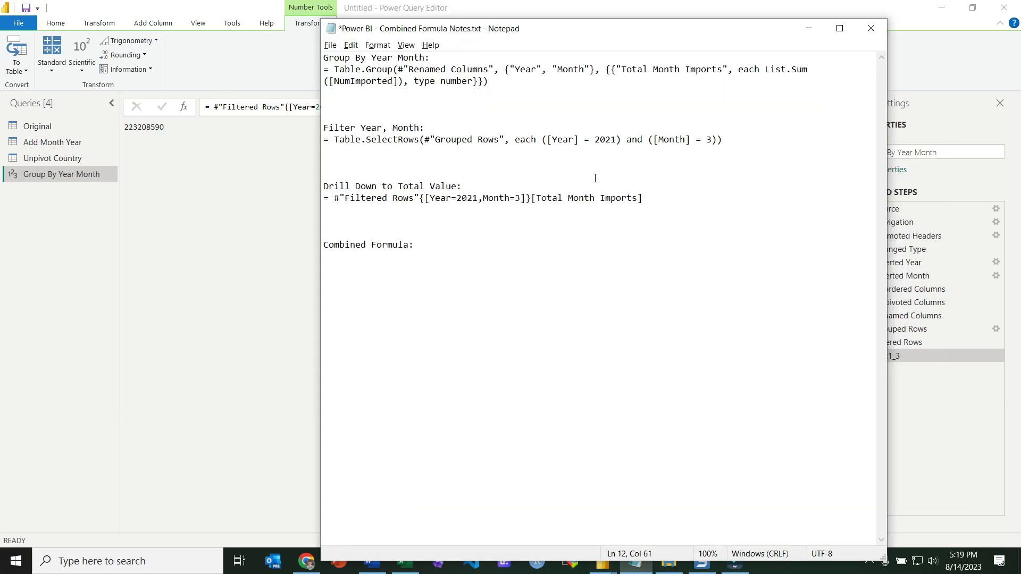
Paste the Table.Group formula, without its equals sign, under the Combined Formula heading in the notes.
{"action": "left_click_drag", "start_coordinate": [588, 34], "coordinate": [404, 23]}
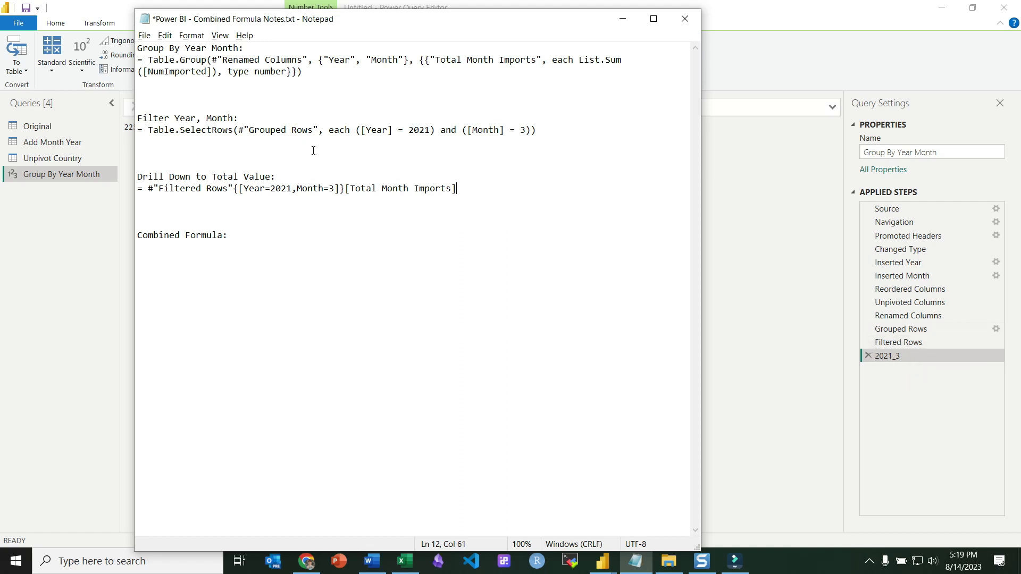
{"action": "left_click_drag", "start_coordinate": [327, 77], "coordinate": [151, 59]}
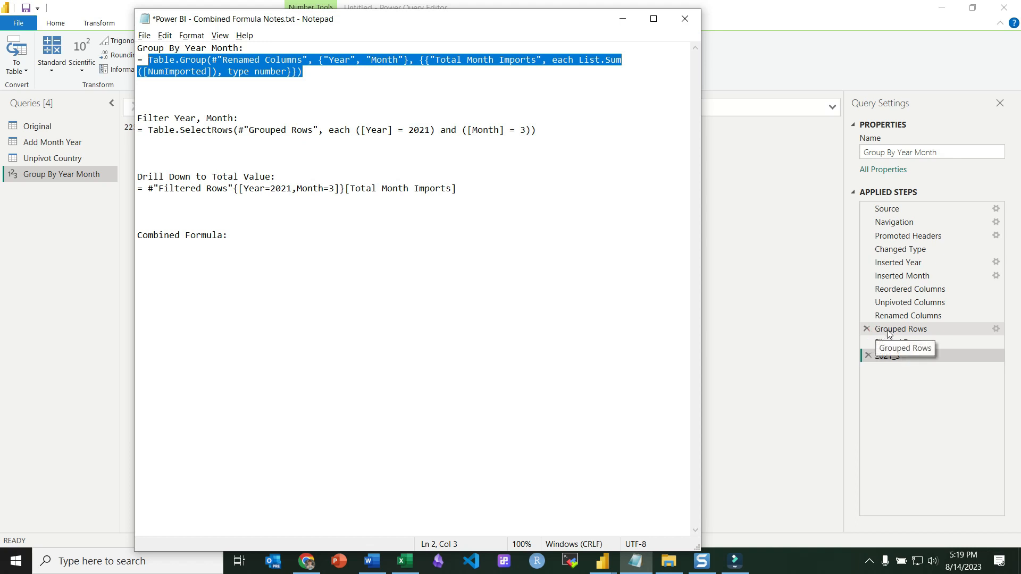
{"action": "left_click_drag", "start_coordinate": [318, 59], "coordinate": [225, 59]}
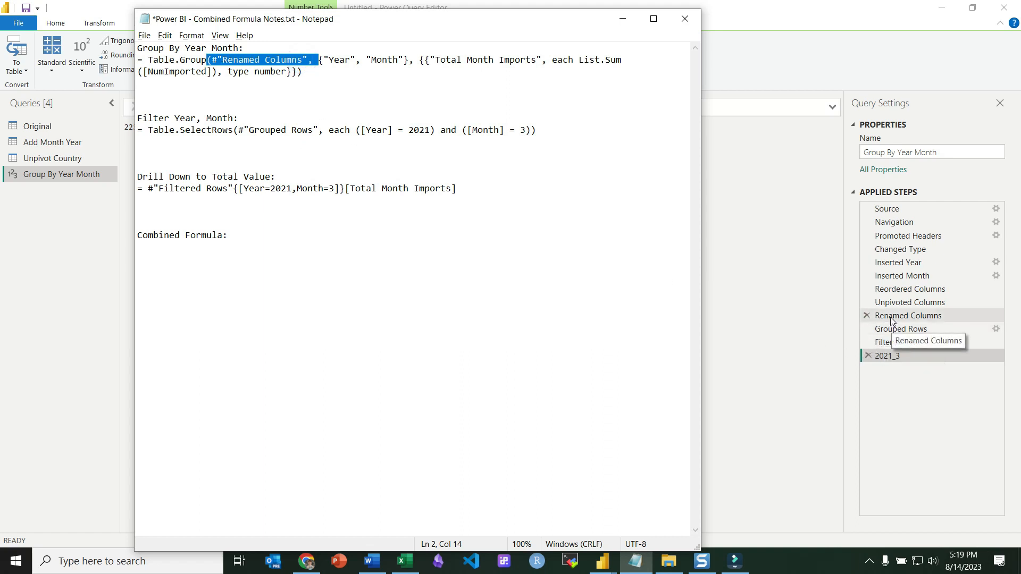
{"action": "left_click_drag", "start_coordinate": [318, 130], "coordinate": [249, 129]}
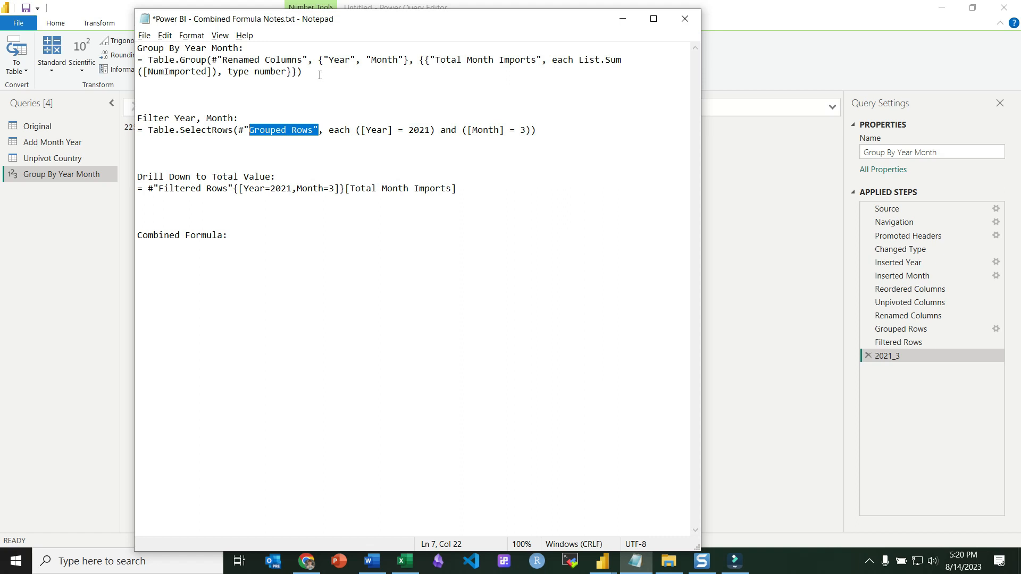
{"action": "left_click_drag", "start_coordinate": [320, 75], "coordinate": [149, 59]}
{"action": "key", "text": "ctrl+c"}
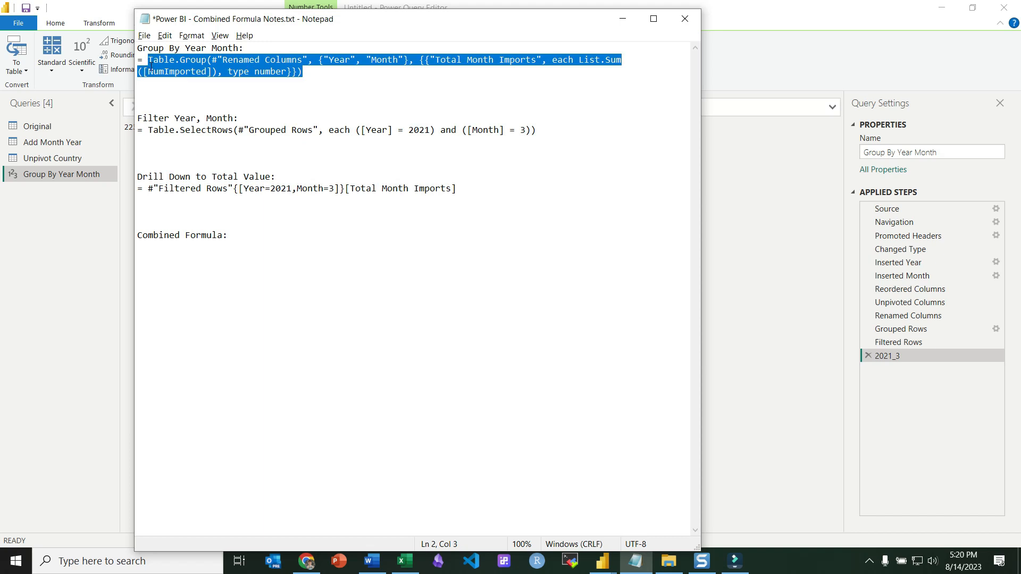
{"action": "left_click", "coordinate": [184, 269]}
{"action": "key", "text": "ctrl+v"}
{"action": "left_click", "coordinate": [177, 242]}
{"action": "key", "text": "Delete"}
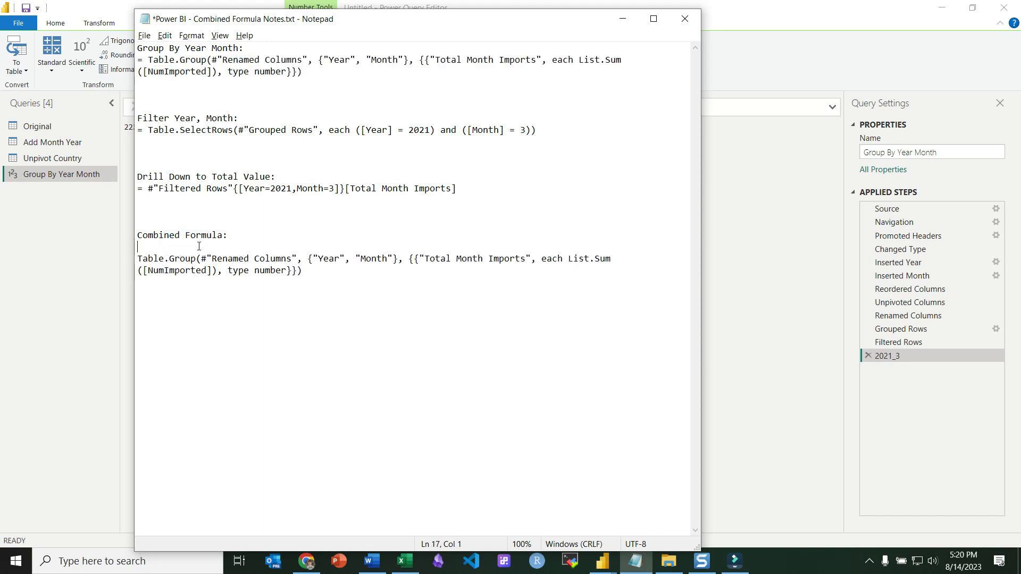
Insert the Table.SelectRows filter formula above the grouping formula in the combined section, removing its leading equals sign.
{"action": "left_click_drag", "start_coordinate": [197, 259], "coordinate": [139, 259]}
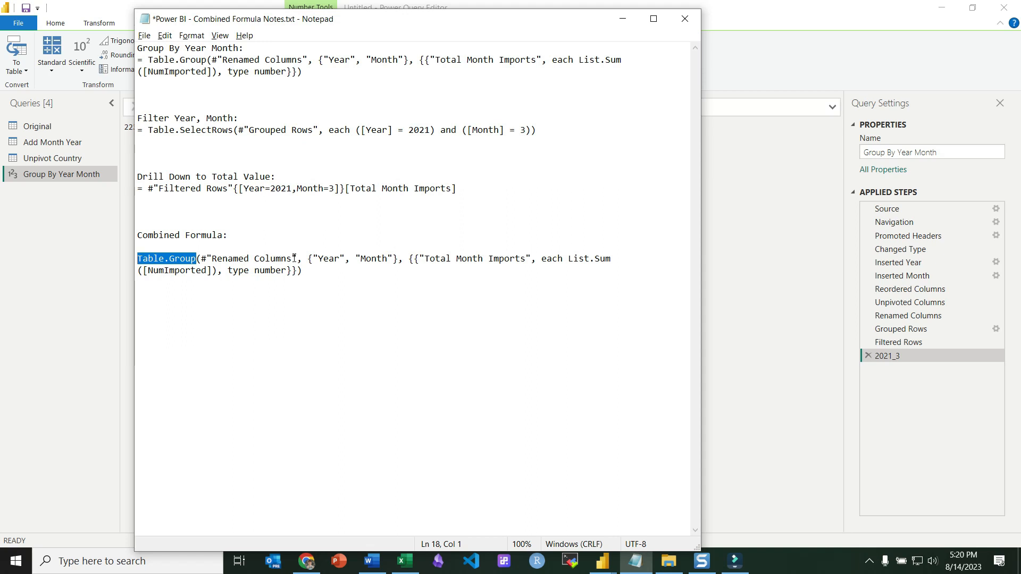
{"action": "left_click_drag", "start_coordinate": [562, 130], "coordinate": [122, 136]}
{"action": "left_click", "coordinate": [176, 241]}
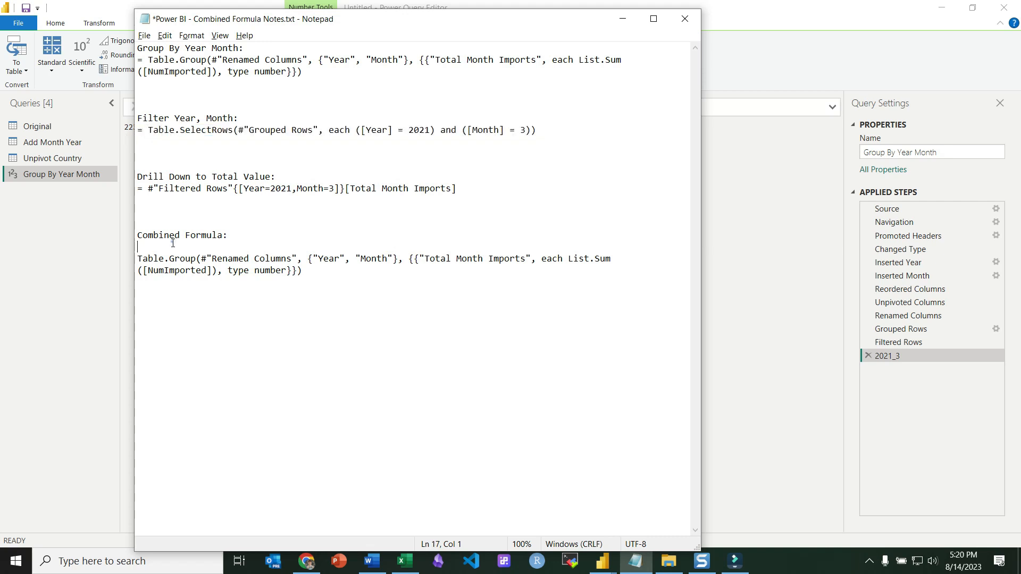
{"action": "key", "text": "Return"}
{"action": "key", "text": "Home"}
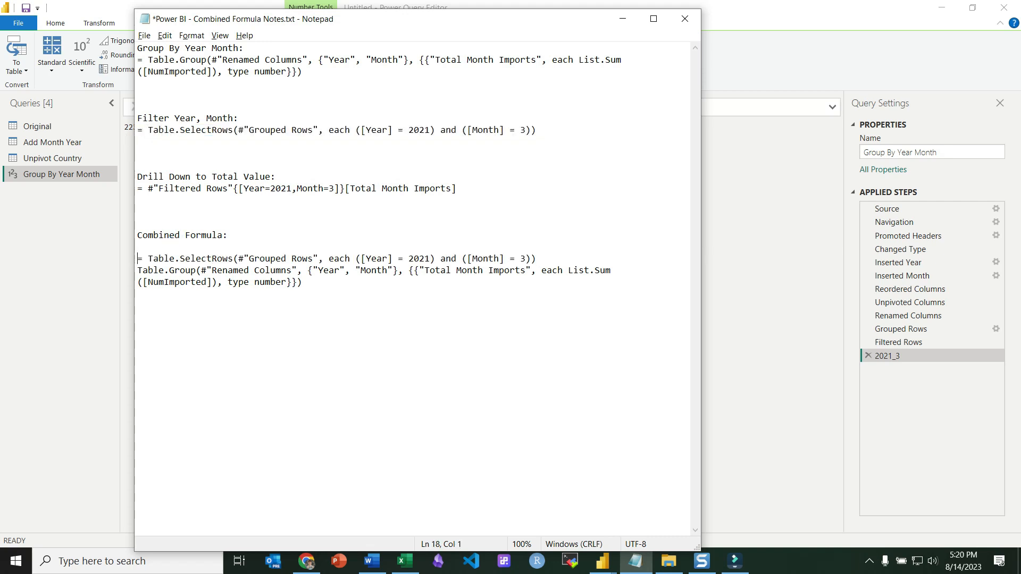
{"action": "key", "text": "Delete"}
{"action": "key", "text": "Delete"}
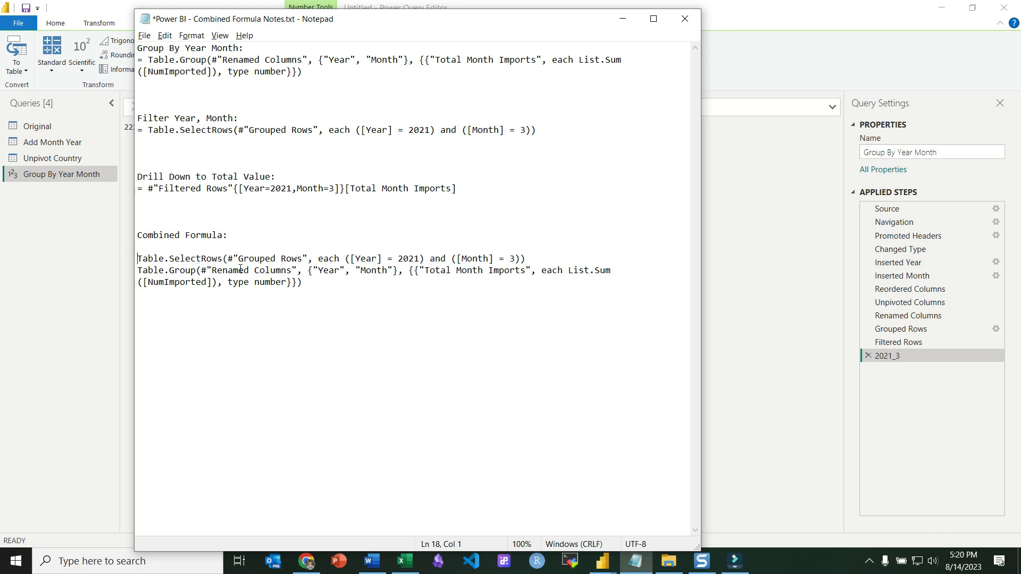
Delete the #"Grouped Rows" reference inside the combined SelectRows formula.
{"action": "left_click_drag", "start_coordinate": [305, 282], "coordinate": [138, 271]}
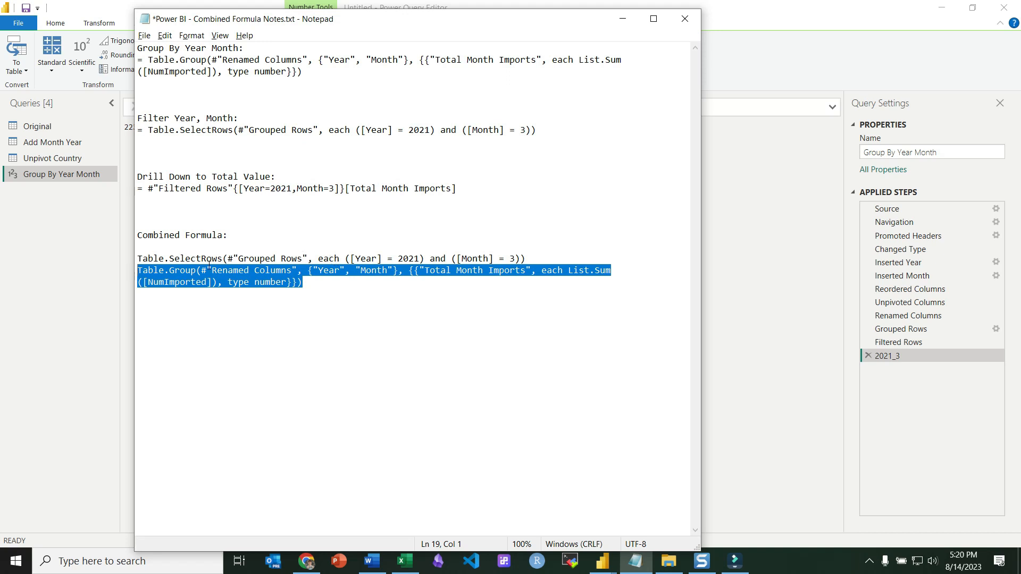
{"action": "left_click", "coordinate": [269, 282]}
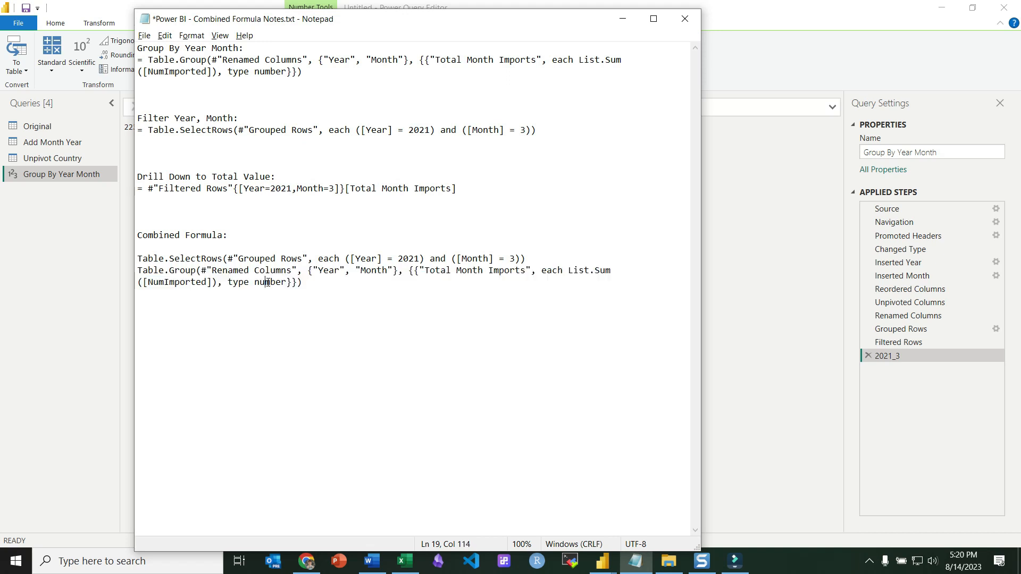
{"action": "left_click", "coordinate": [307, 259]}
{"action": "left_click_drag", "start_coordinate": [307, 258], "coordinate": [229, 258]}
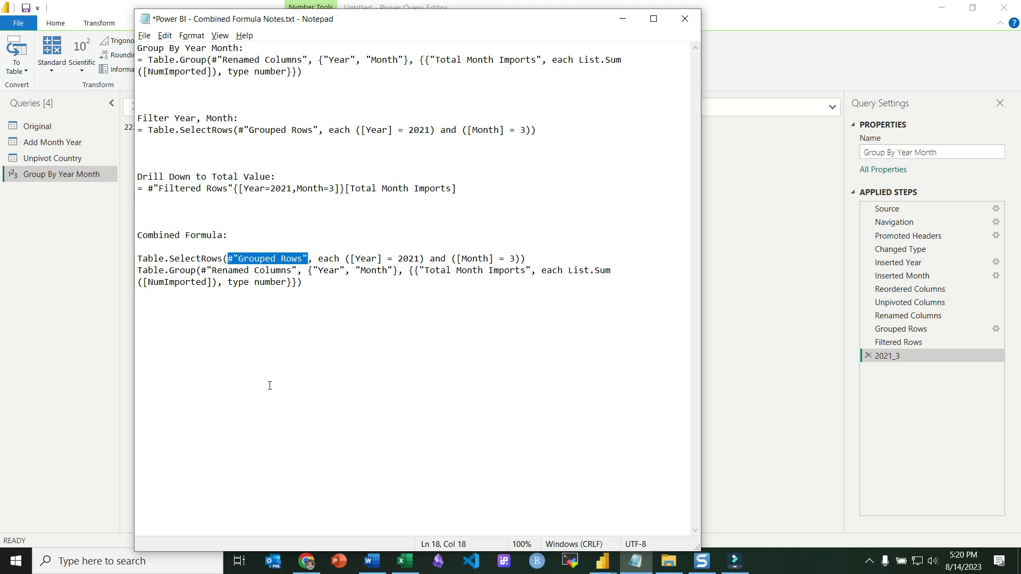
{"action": "key", "text": "Delete"}
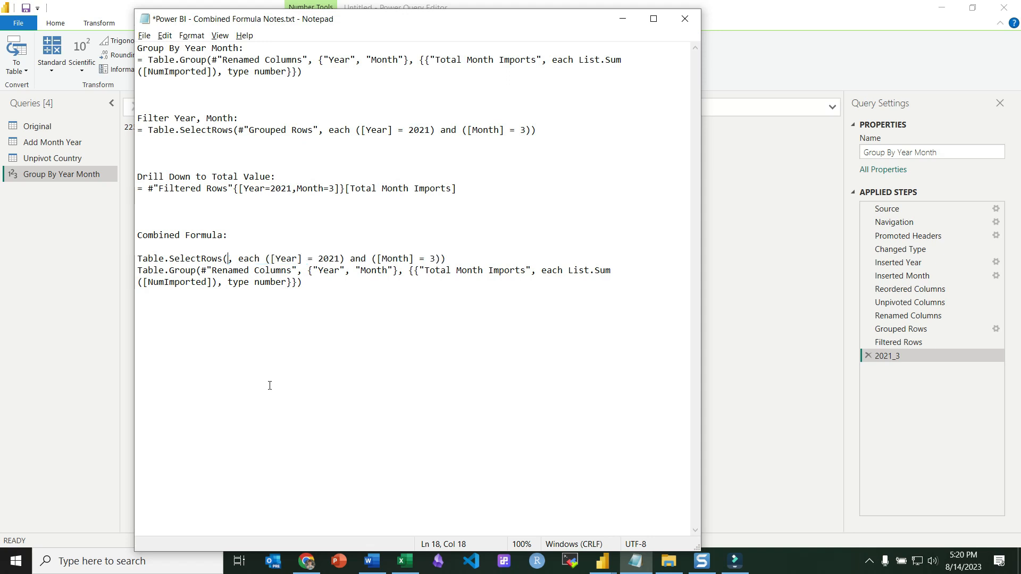
Move the Table.Group formula into the combined Table.SelectRows formula as its table argument.
{"action": "left_click_drag", "start_coordinate": [304, 280], "coordinate": [137, 271]}
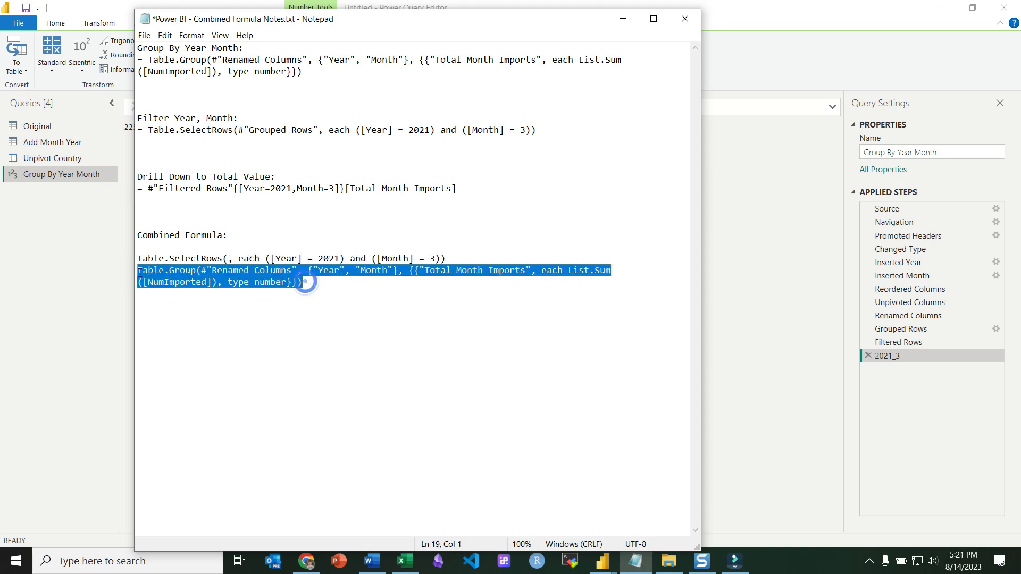
{"action": "key", "text": "ctrl+x"}
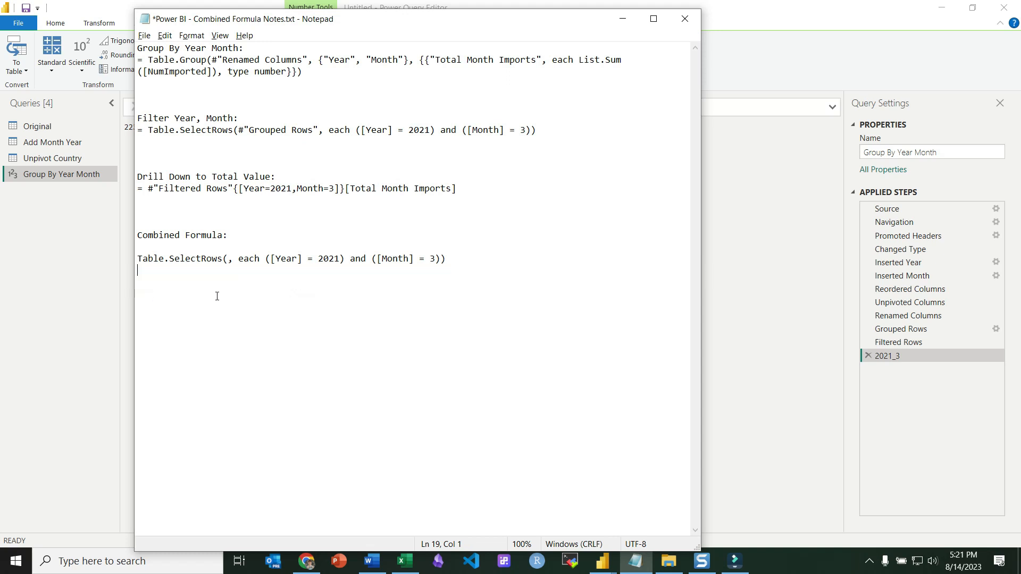
{"action": "left_click", "coordinate": [229, 259]}
{"action": "key", "text": "ctrl+v"}
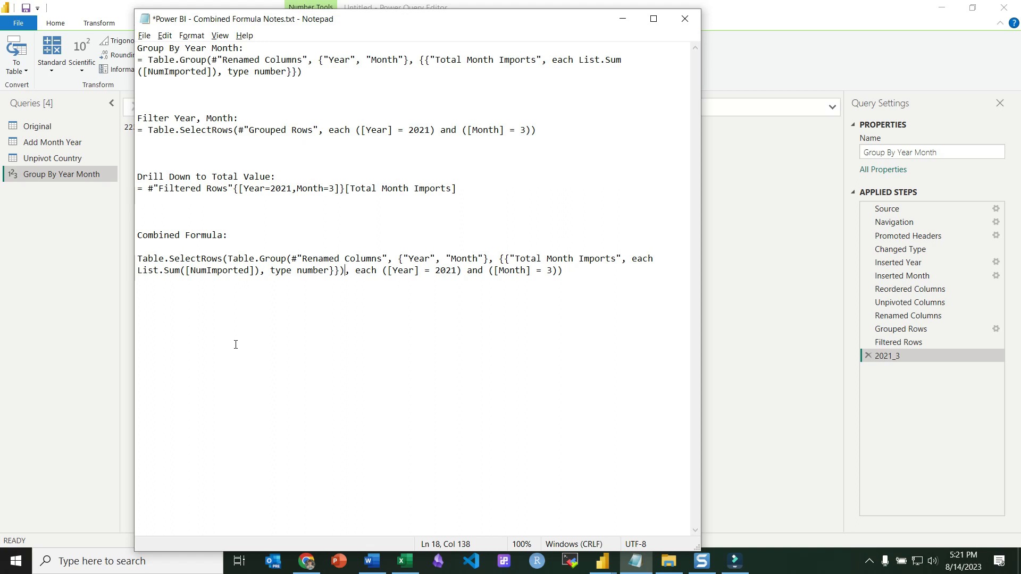
Append the drill-down key {[Year=2021,Month=3]}[Total Month Imports] to the end of the combined formula.
{"action": "left_click_drag", "start_coordinate": [235, 189], "coordinate": [148, 188]}
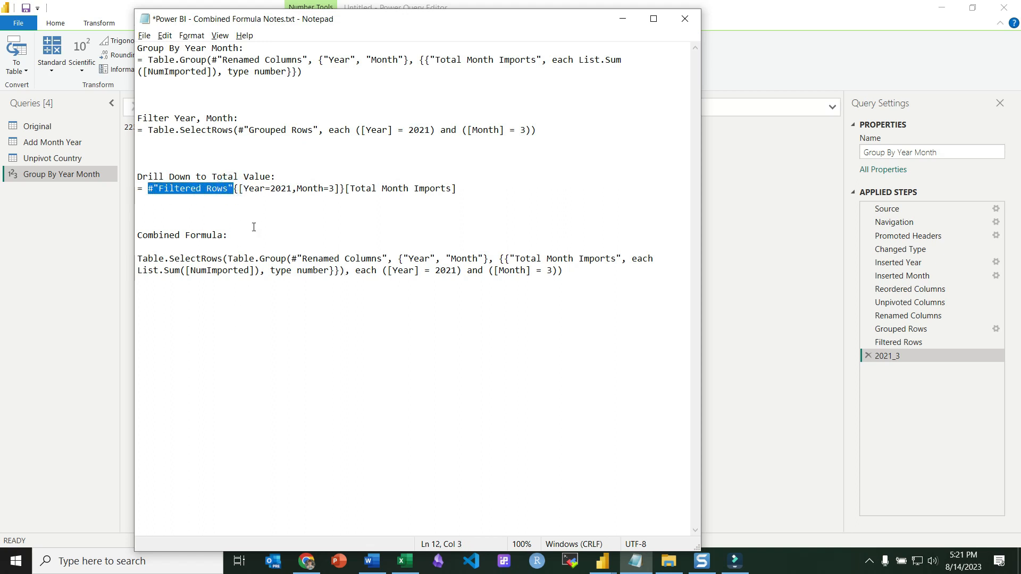
{"action": "left_click_drag", "start_coordinate": [565, 275], "coordinate": [136, 261]}
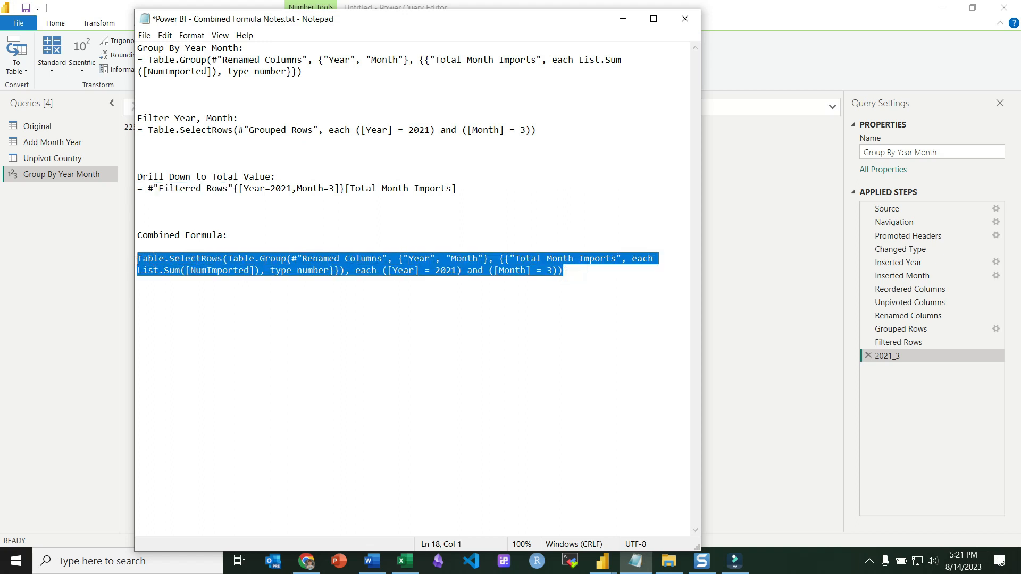
{"action": "left_click", "coordinate": [189, 264]}
{"action": "left_click_drag", "start_coordinate": [223, 259], "coordinate": [137, 259]}
{"action": "left_click_drag", "start_coordinate": [584, 276], "coordinate": [139, 260]}
{"action": "left_click_drag", "start_coordinate": [228, 188], "coordinate": [158, 189]}
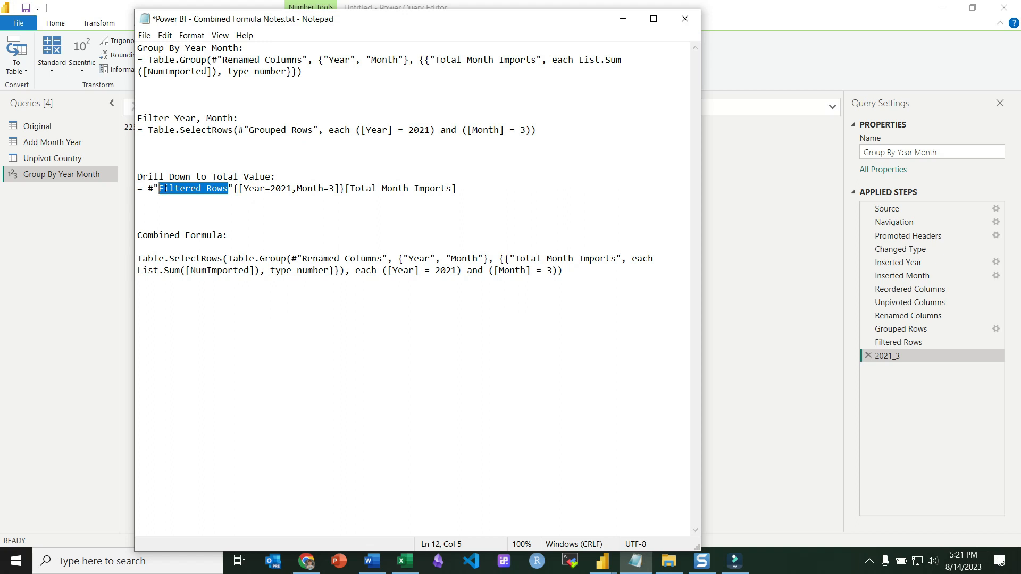
{"action": "left_click_drag", "start_coordinate": [234, 189], "coordinate": [151, 187]}
{"action": "left_click_drag", "start_coordinate": [567, 271], "coordinate": [135, 256]}
{"action": "left_click_drag", "start_coordinate": [234, 189], "coordinate": [455, 191]}
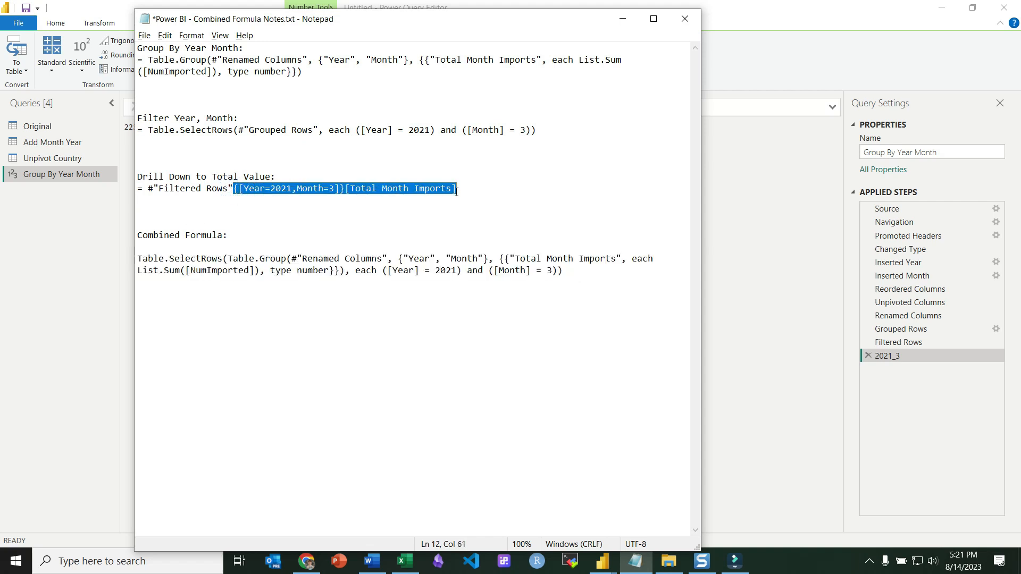
{"action": "left_click", "coordinate": [585, 271]}
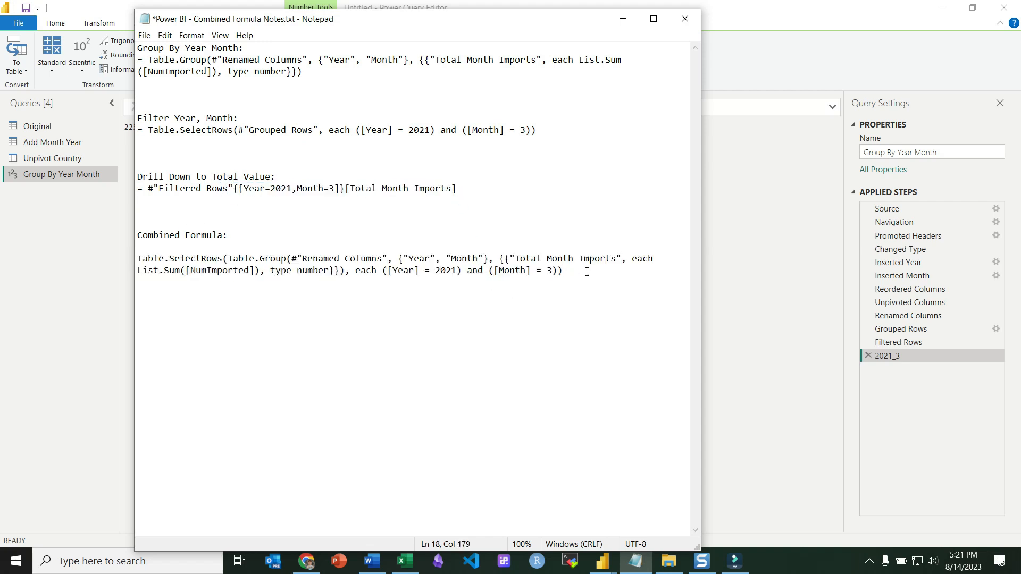
{"action": "key", "text": "ctrl+v"}
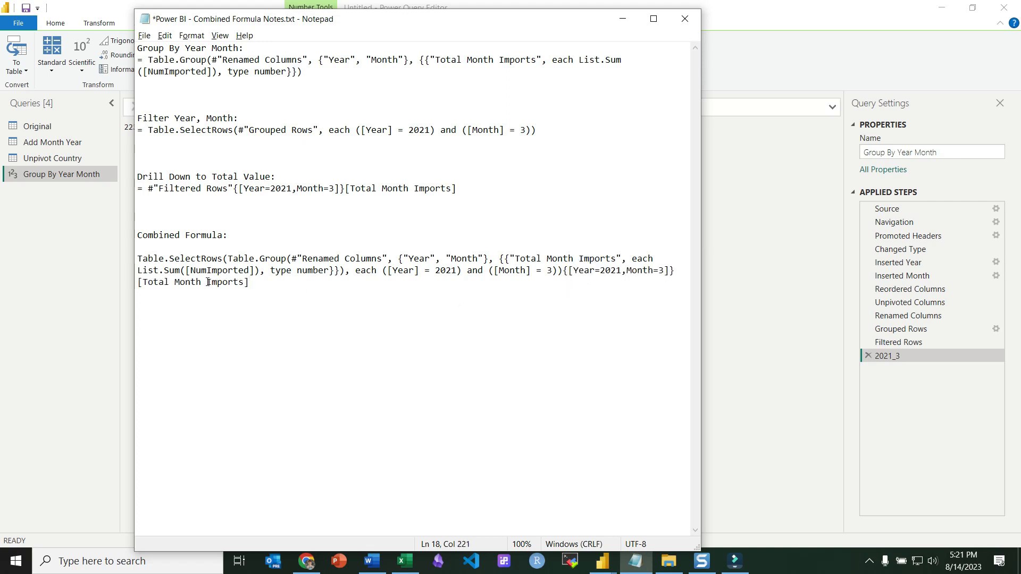
Replace the hard-coded month 3 in the combined formula's drill-down key and filter with [Month].
{"action": "left_click_drag", "start_coordinate": [562, 271], "coordinate": [135, 257]}
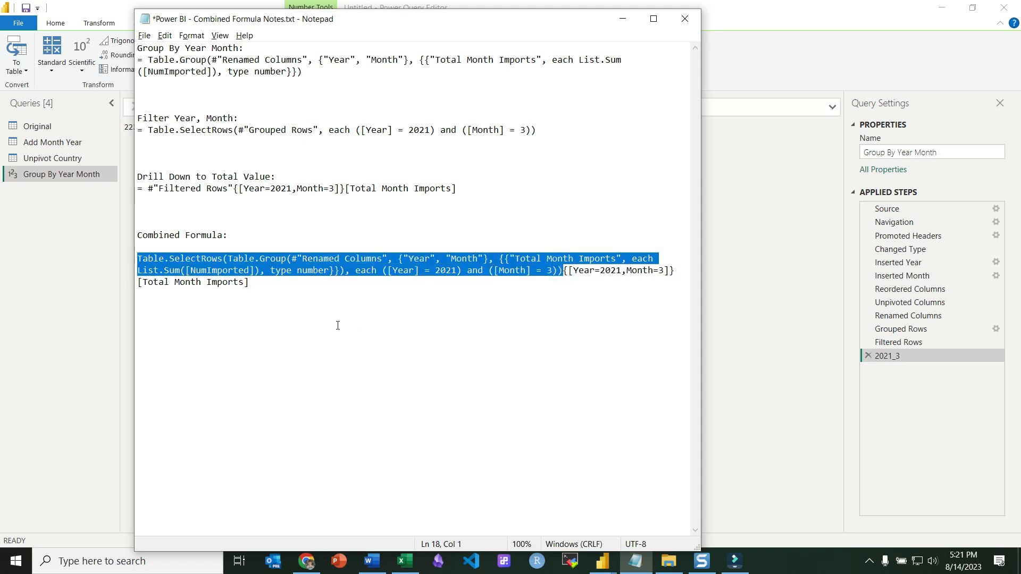
{"action": "left_click", "coordinate": [611, 271]}
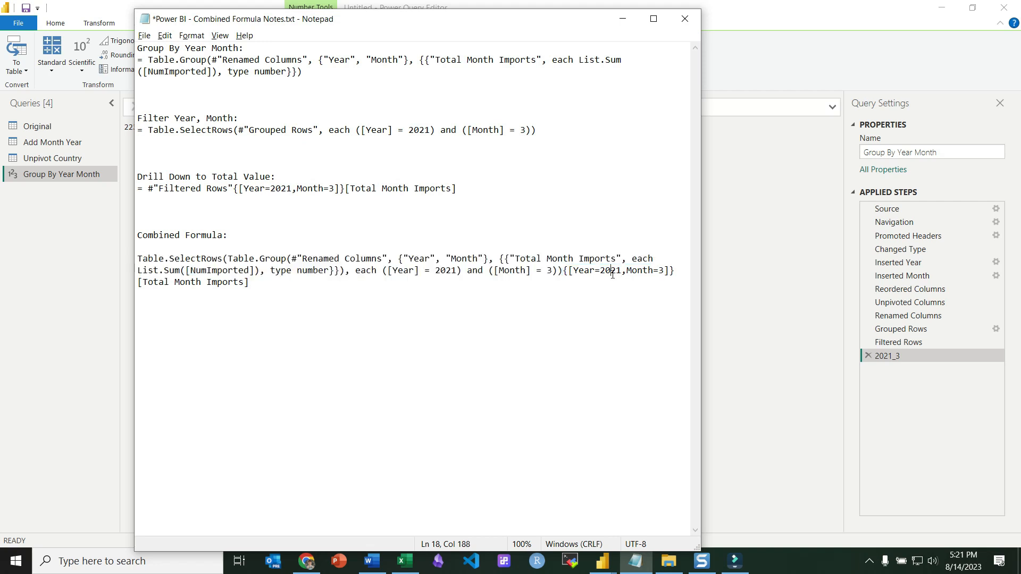
{"action": "double_click", "coordinate": [611, 271]}
{"action": "double_click", "coordinate": [661, 271]}
{"action": "type", "text": "[Month"}
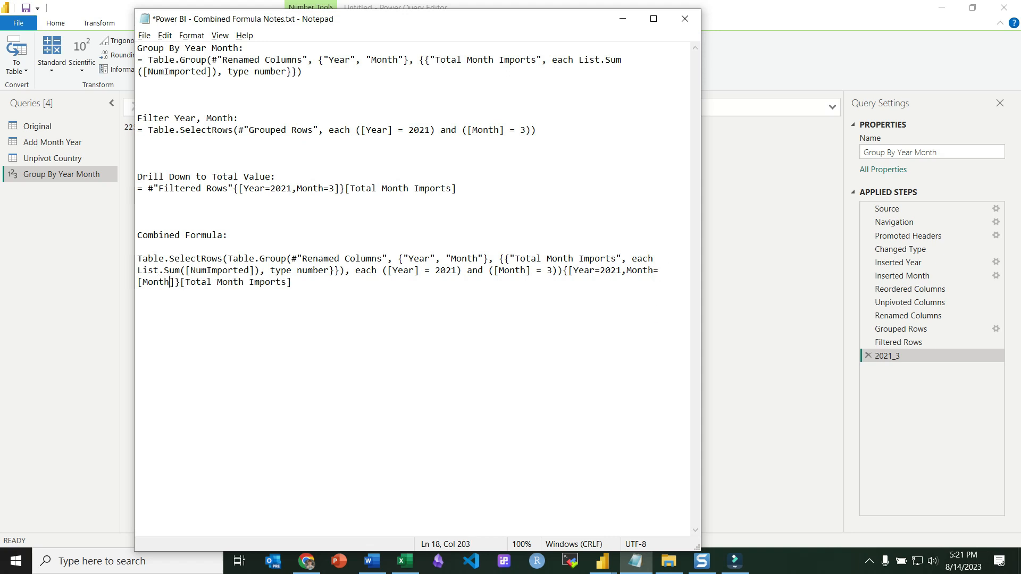
{"action": "key", "text": "Right"}
{"action": "key", "text": "shift+Left"}
{"action": "key", "text": "shift+Left"}
{"action": "key", "text": "shift+Left"}
{"action": "key", "text": "shift+Left"}
{"action": "key", "text": "shift+Left"}
{"action": "key", "text": "shift+Left"}
{"action": "key", "text": "shift+Left"}
{"action": "double_click", "coordinate": [550, 271]}
{"action": "key", "text": "ctrl+v"}
Replace the hard-coded year 2021 in the combined formula's filter and drill-down key with [Year].
{"action": "key", "text": "Left"}
{"action": "key", "text": "Left"}
{"action": "key", "text": "Left"}
{"action": "key", "text": "Left"}
{"action": "key", "text": "Left"}
{"action": "key", "text": "Left"}
{"action": "key", "text": "Left"}
{"action": "key", "text": "Left"}
{"action": "key", "text": "Left"}
{"action": "key", "text": "Left"}
{"action": "key", "text": "Left"}
{"action": "key", "text": "Left"}
{"action": "key", "text": "Left"}
{"action": "key", "text": "Left"}
{"action": "key", "text": "Left"}
{"action": "key", "text": "Left"}
{"action": "key", "text": "Left"}
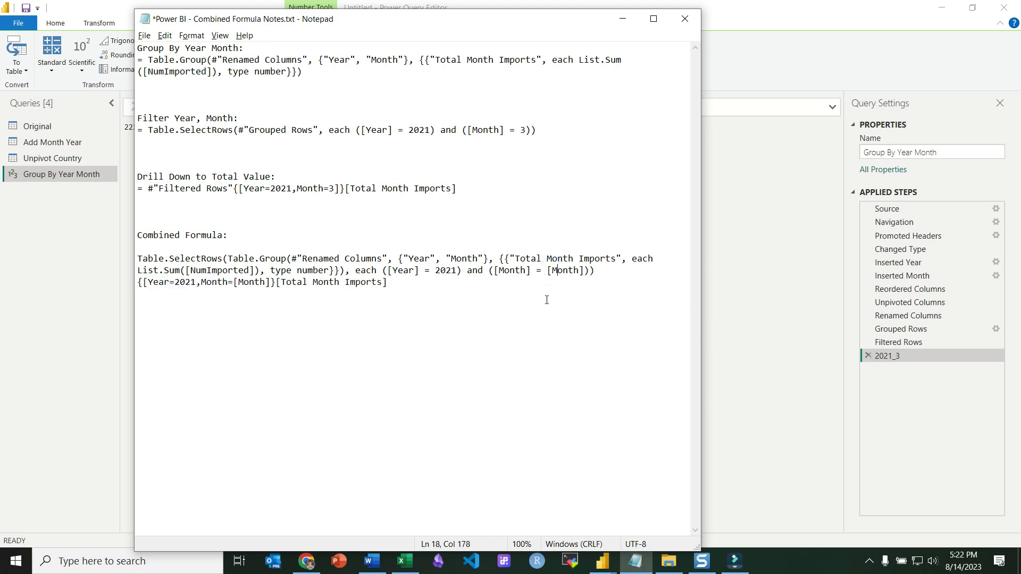
{"action": "key", "text": "Left"}
{"action": "key", "text": "Left"}
{"action": "key", "text": "Left"}
{"action": "key", "text": "Left"}
{"action": "key", "text": "Left"}
{"action": "key", "text": "Left"}
{"action": "key", "text": "Left"}
{"action": "key", "text": "Left"}
{"action": "key", "text": "Left"}
{"action": "key", "text": "Left"}
{"action": "key", "text": "Left"}
{"action": "key", "text": "Left"}
{"action": "key", "text": "shift+Left"}
{"action": "key", "text": "shift+Left"}
{"action": "key", "text": "shift+Left"}
{"action": "key", "text": "shift+Left"}
{"action": "key", "text": "shift+Left"}
{"action": "key", "text": "shift+Left"}
{"action": "key", "text": "Right"}
{"action": "key", "text": "Left"}
{"action": "key", "text": "shift+Right"}
{"action": "key", "text": "shift+Right"}
{"action": "key", "text": "shift+Right"}
{"action": "key", "text": "shift+Right"}
{"action": "key", "text": "ctrl+v"}
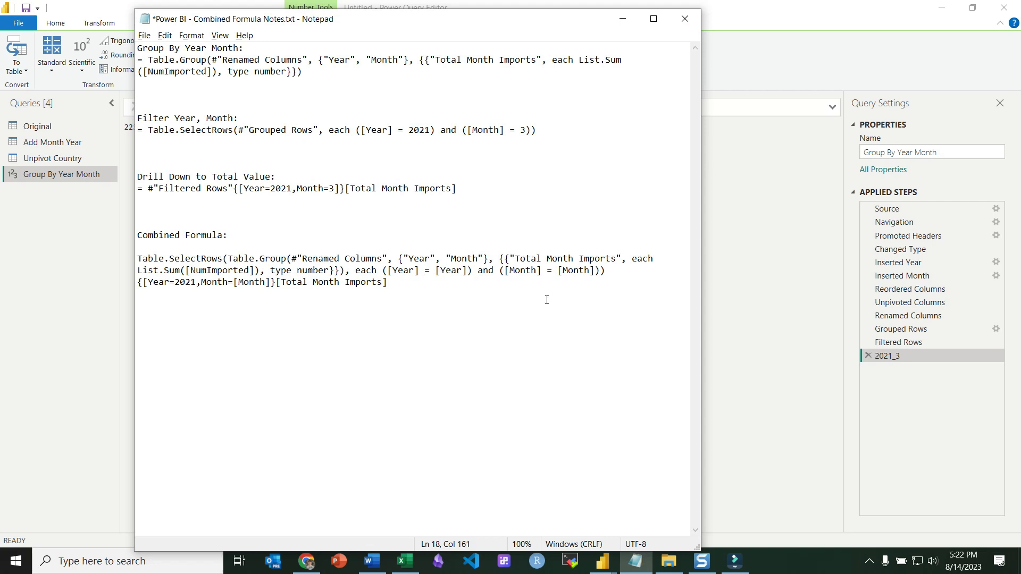
{"action": "key", "text": "Right"}
{"action": "key", "text": "Right"}
{"action": "key", "text": "Right"}
{"action": "key", "text": "Right"}
{"action": "key", "text": "Right"}
{"action": "key", "text": "Right"}
{"action": "key", "text": "Right"}
{"action": "key", "text": "Right"}
{"action": "key", "text": "Right"}
{"action": "key", "text": "Right"}
{"action": "key", "text": "Right"}
{"action": "key", "text": "Right"}
{"action": "key", "text": "Right"}
{"action": "key", "text": "Right"}
{"action": "key", "text": "Right"}
{"action": "key", "text": "Right"}
{"action": "key", "text": "Right"}
{"action": "key", "text": "Right"}
{"action": "key", "text": "Right"}
{"action": "key", "text": "Right"}
{"action": "key", "text": "shift+Right"}
{"action": "key", "text": "shift+Right"}
{"action": "key", "text": "shift+Right"}
{"action": "key", "text": "shift+Right"}
{"action": "key", "text": "ctrl+v"}
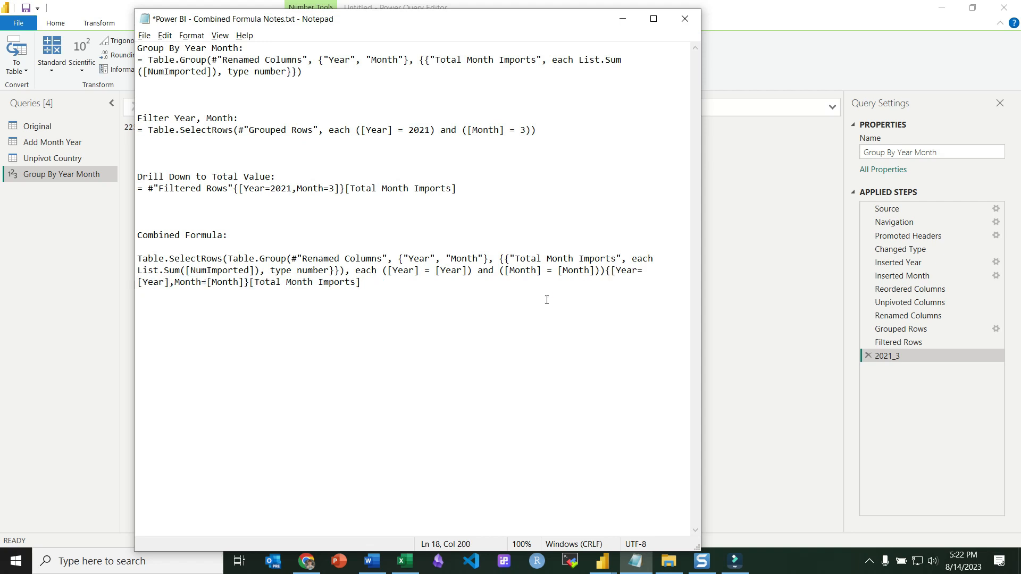
Copy the whole combined formula and start a custom column in the Unpivot Country query.
{"action": "left_click_drag", "start_coordinate": [415, 288], "coordinate": [124, 263]}
{"action": "key", "text": "ctrl+c"}
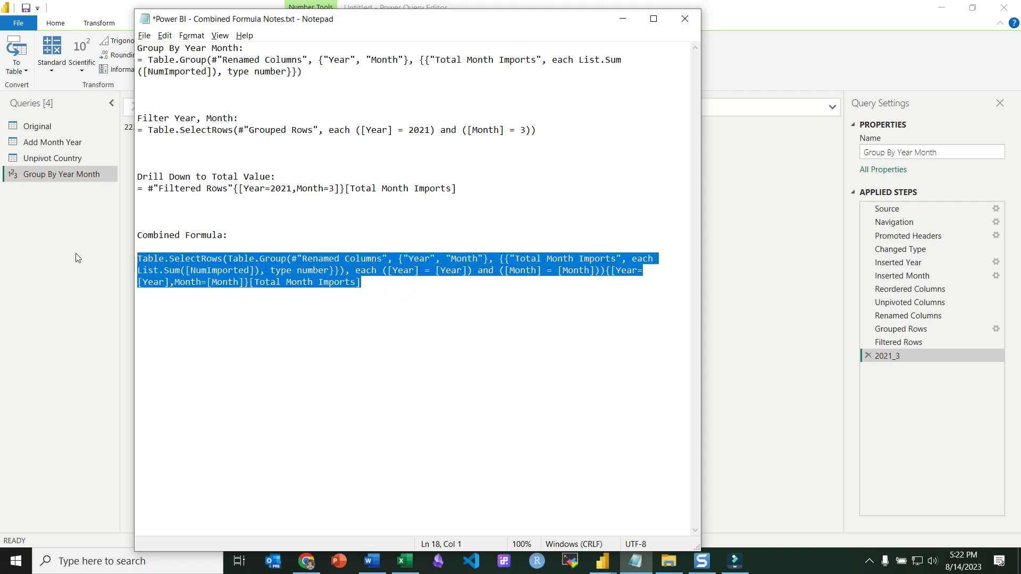
{"action": "left_click", "coordinate": [47, 249]}
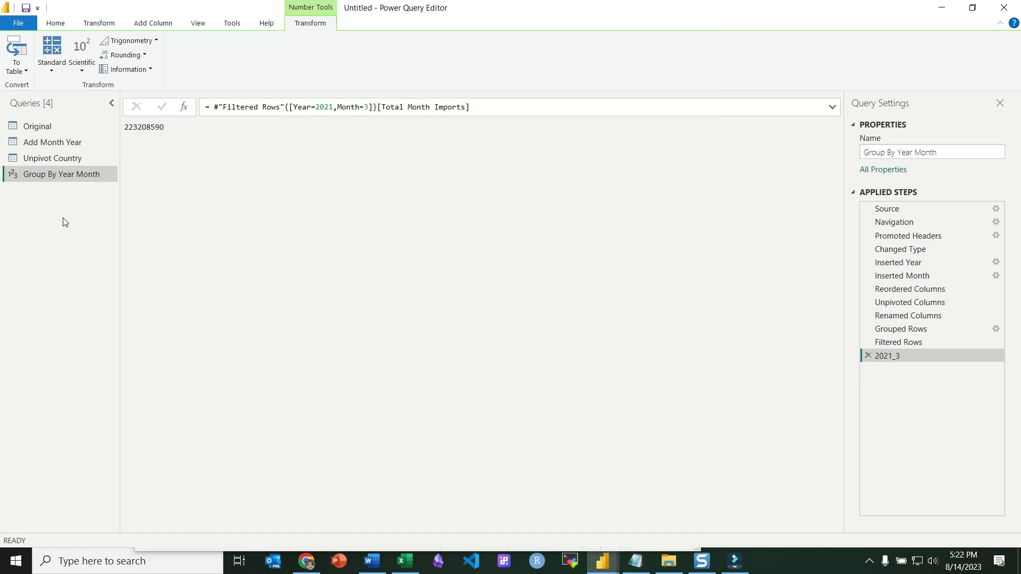
{"action": "left_click", "coordinate": [65, 157]}
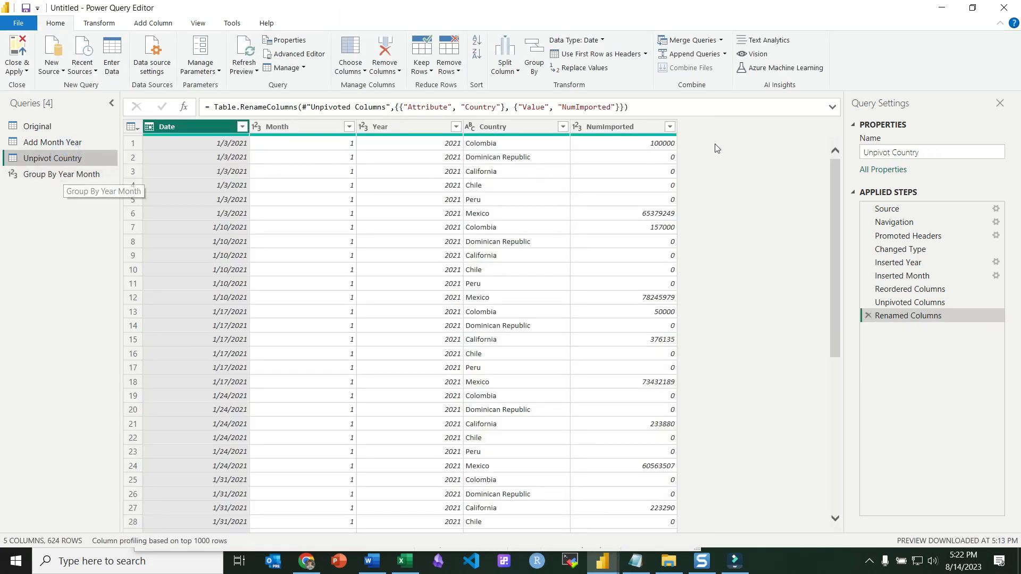
{"action": "left_click", "coordinate": [153, 24]}
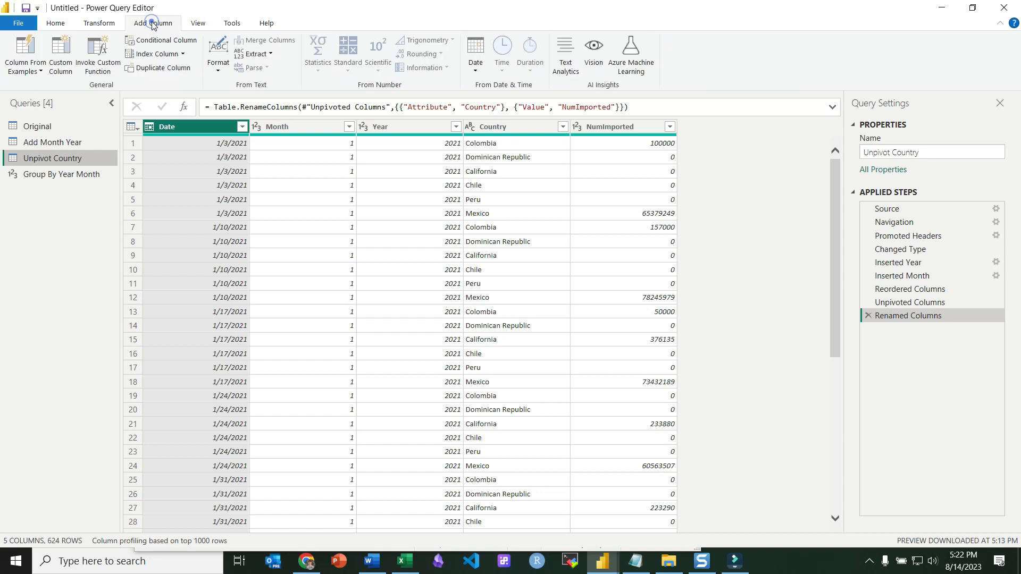
{"action": "left_click", "coordinate": [62, 58]}
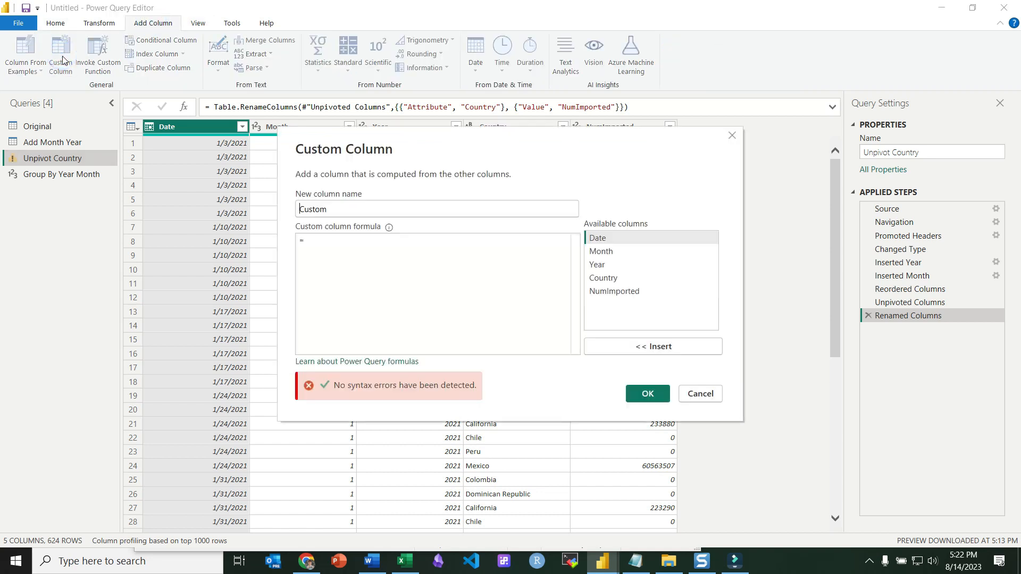
Name the custom column Percent_of_Year_Month and paste the combined formula as its formula.
{"action": "double_click", "coordinate": [338, 208]}
{"action": "type", "text": "Percent "}
{"action": "type", "text": "o"}
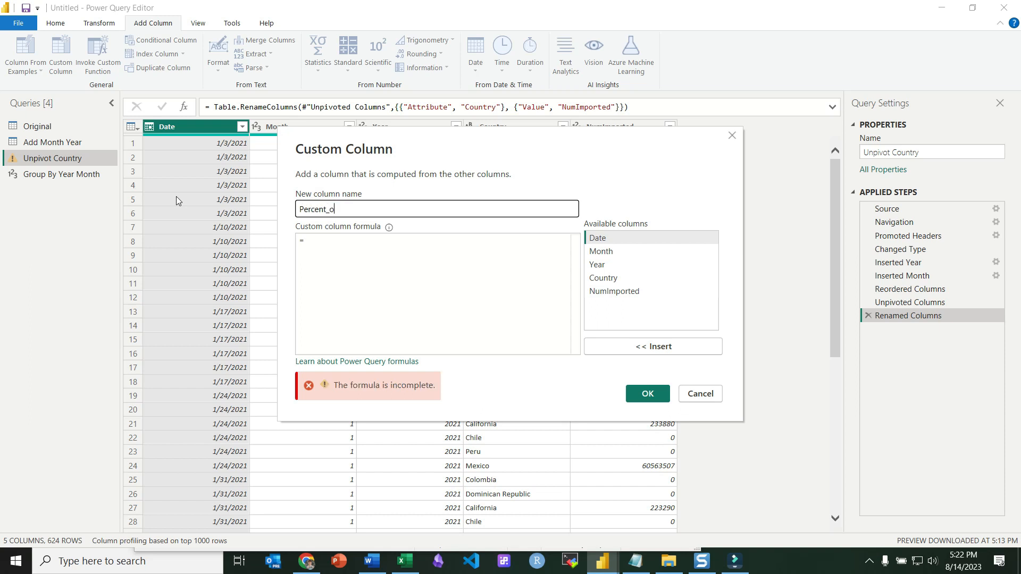
{"action": "type", "text": "f_Year_Month"}
{"action": "left_click", "coordinate": [340, 246]}
{"action": "key", "text": "ctrl+v"}
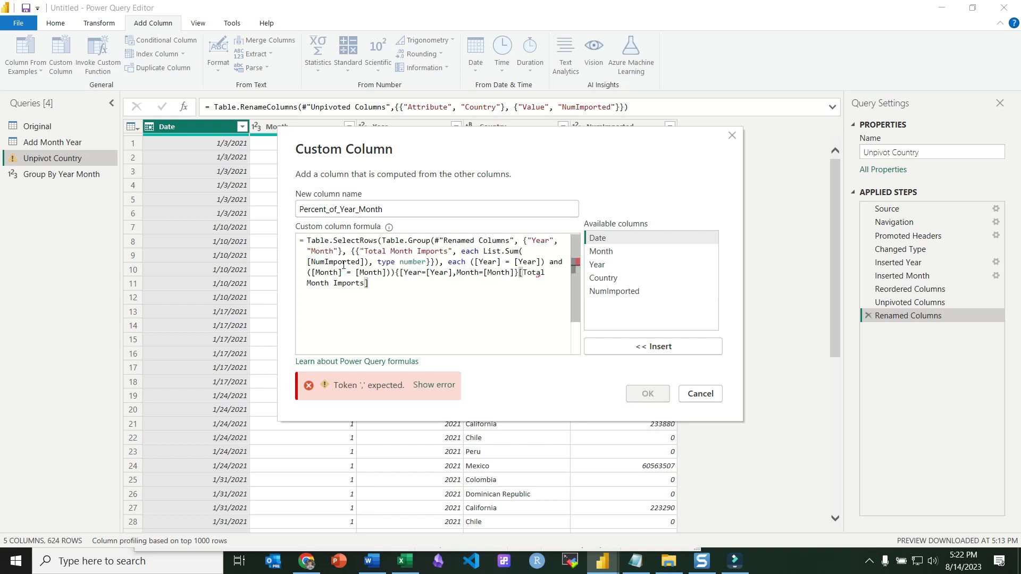
Fix the closing brackets after the Month key in the custom column formula and confirm the column.
{"action": "left_click", "coordinate": [515, 272]}
{"action": "key", "text": "BackSpace"}
{"action": "type", "text": "}"}
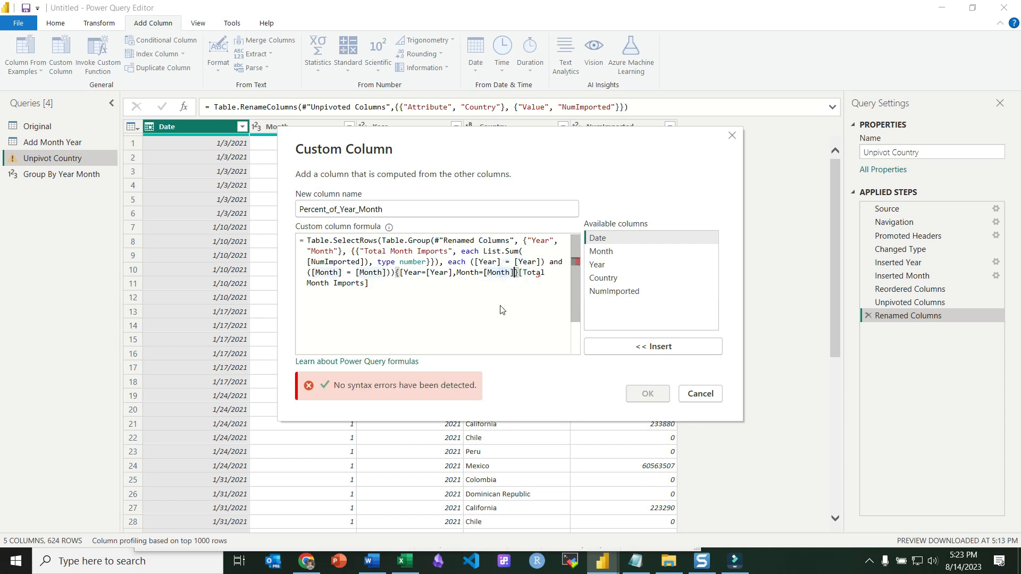
{"action": "type", "text": "]"}
{"action": "left_click", "coordinate": [401, 272]}
{"action": "left_click", "coordinate": [428, 272]}
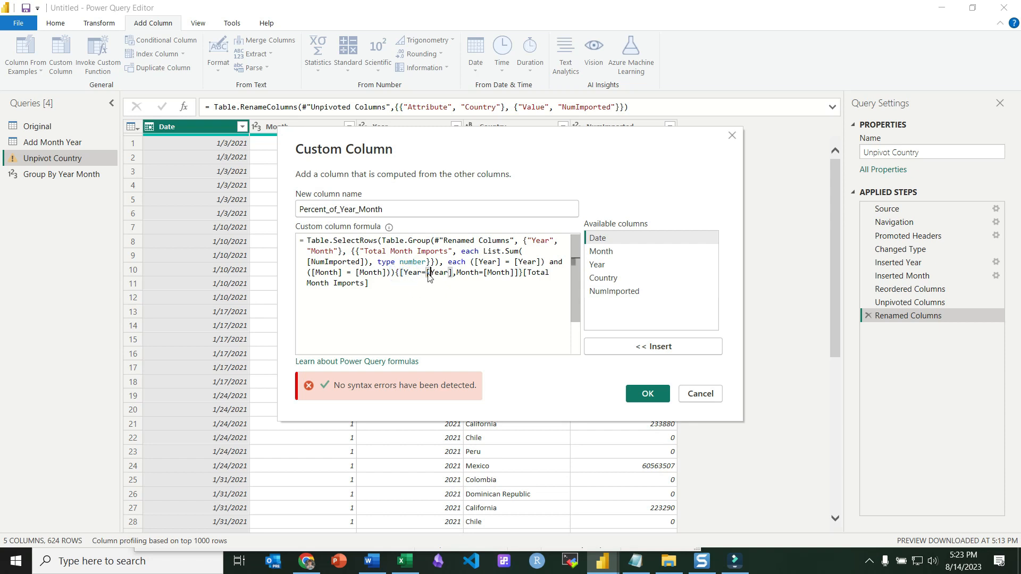
{"action": "left_click", "coordinate": [486, 274]}
{"action": "left_click", "coordinate": [511, 273]}
{"action": "left_click", "coordinate": [516, 273]}
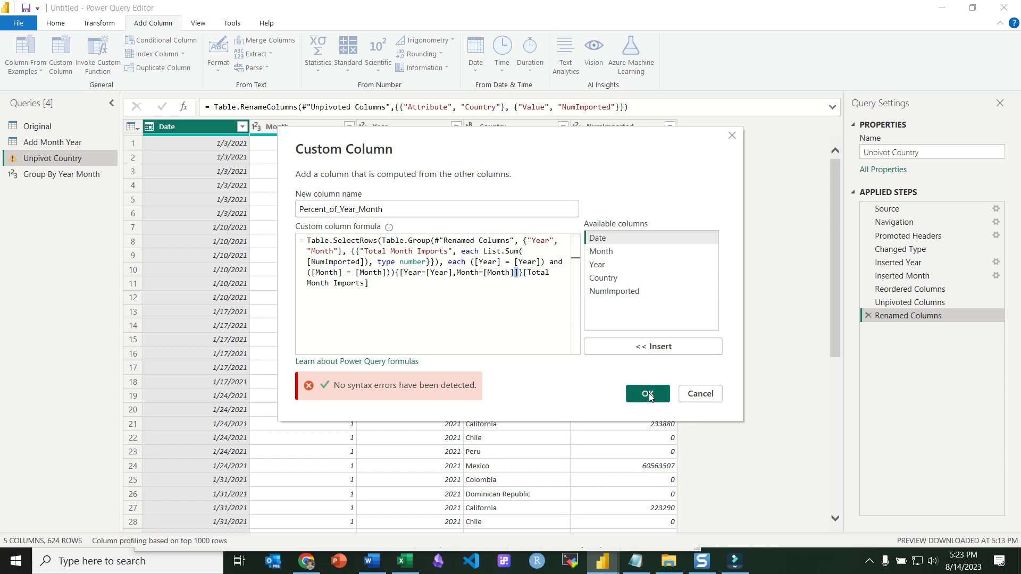
{"action": "left_click", "coordinate": [648, 394]}
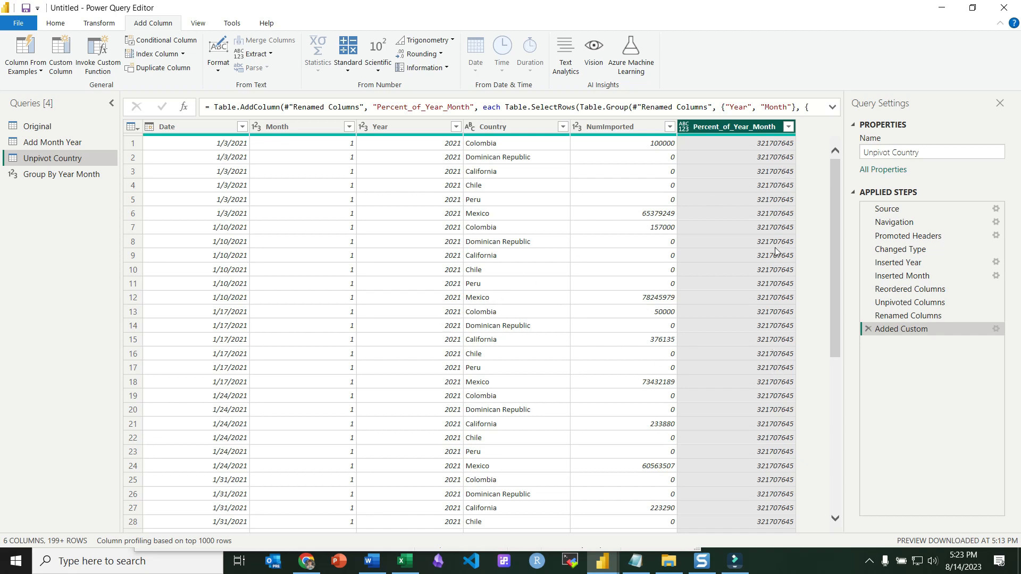
Scroll through the new column's values across January and February rows.
{"action": "scroll", "coordinate": [777, 441], "scroll_direction": "down", "scroll_amount": 4}
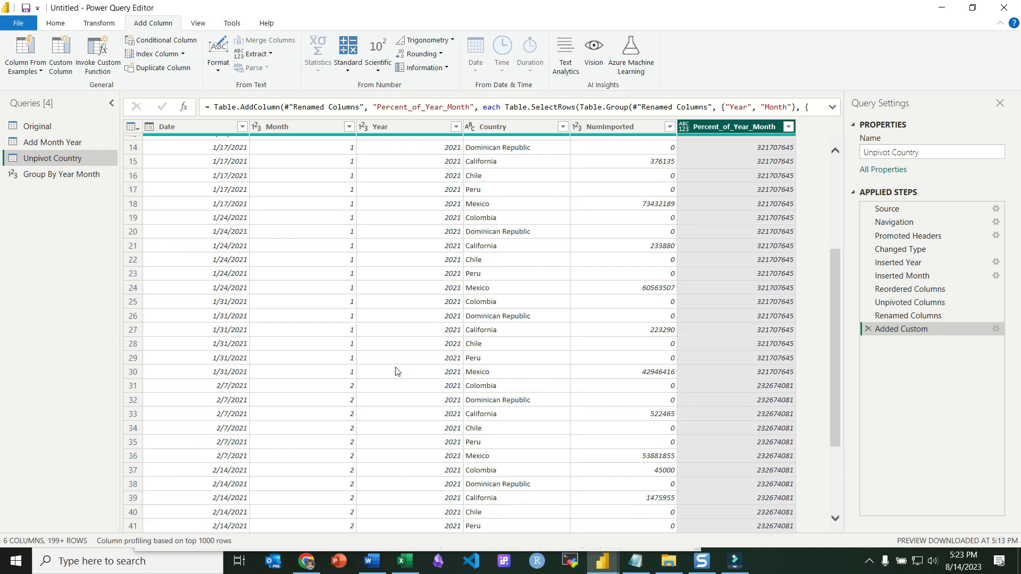
{"action": "left_click", "coordinate": [133, 386]}
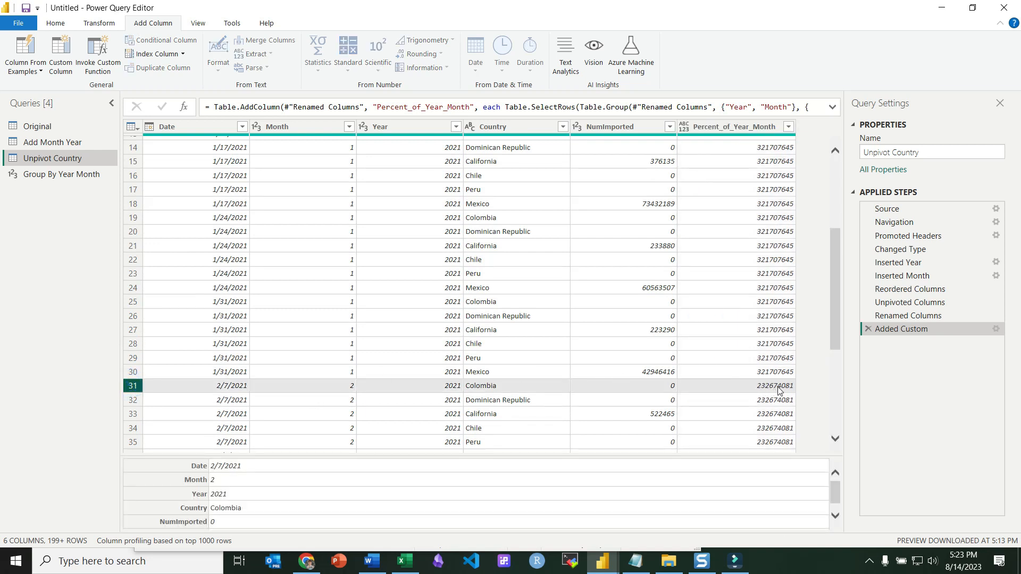
{"action": "scroll", "coordinate": [765, 372], "scroll_direction": "up", "scroll_amount": 4}
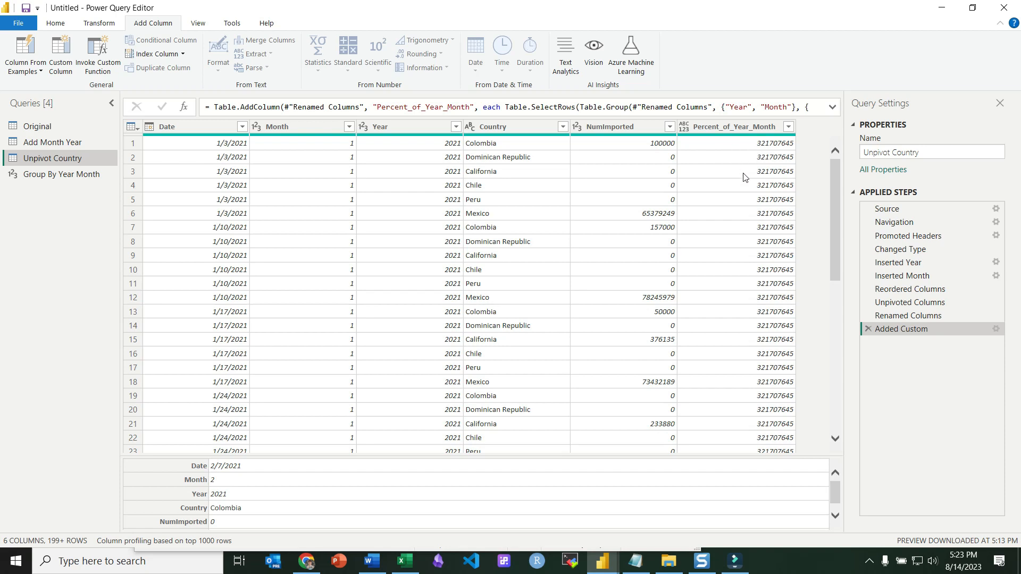
Reopen the custom column and divide [NumImported] by the combined expression at the formula's start.
{"action": "double_click", "coordinate": [893, 330]}
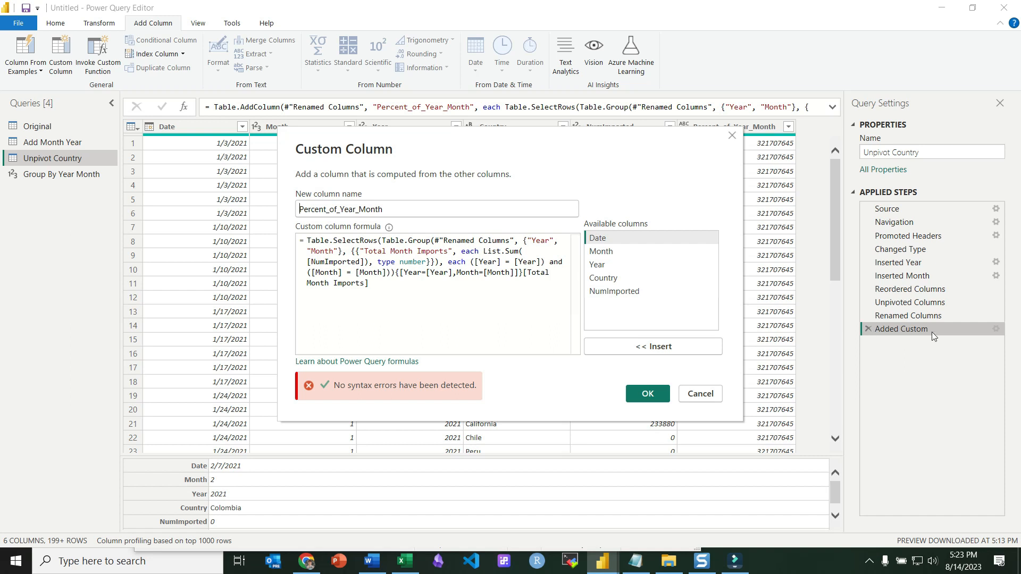
{"action": "left_click", "coordinate": [306, 240]}
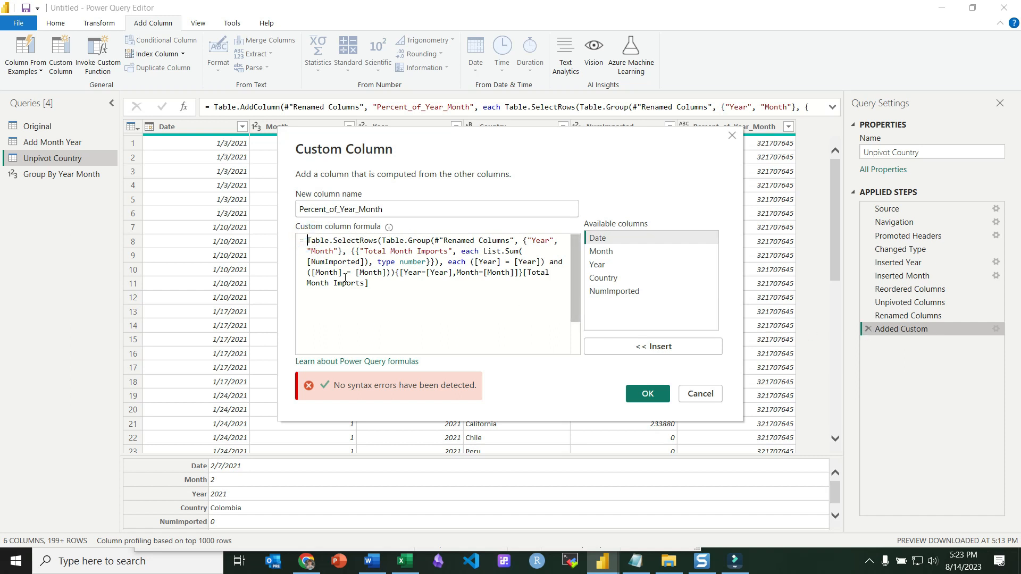
{"action": "double_click", "coordinate": [628, 294]}
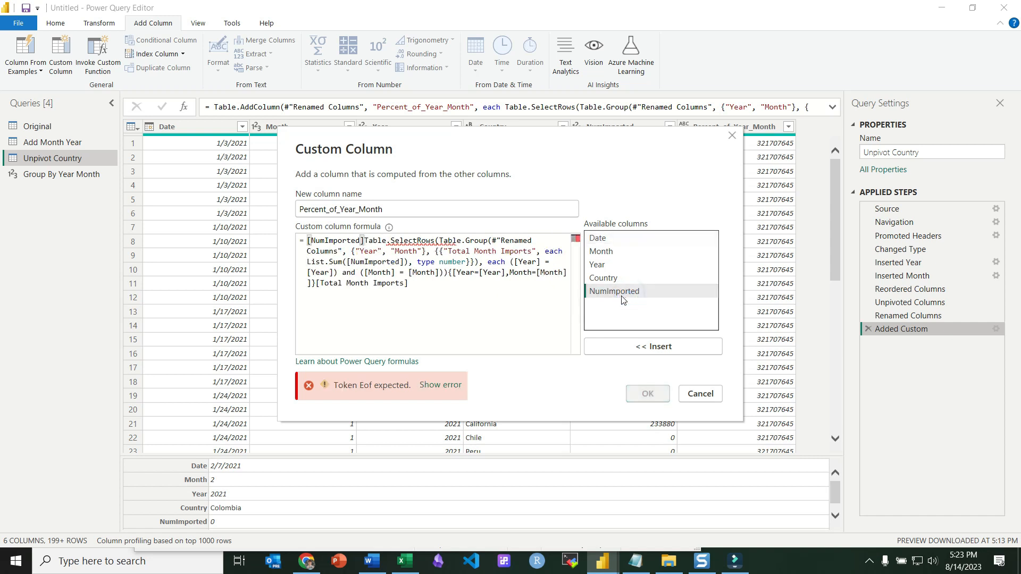
{"action": "type", "text": "/"}
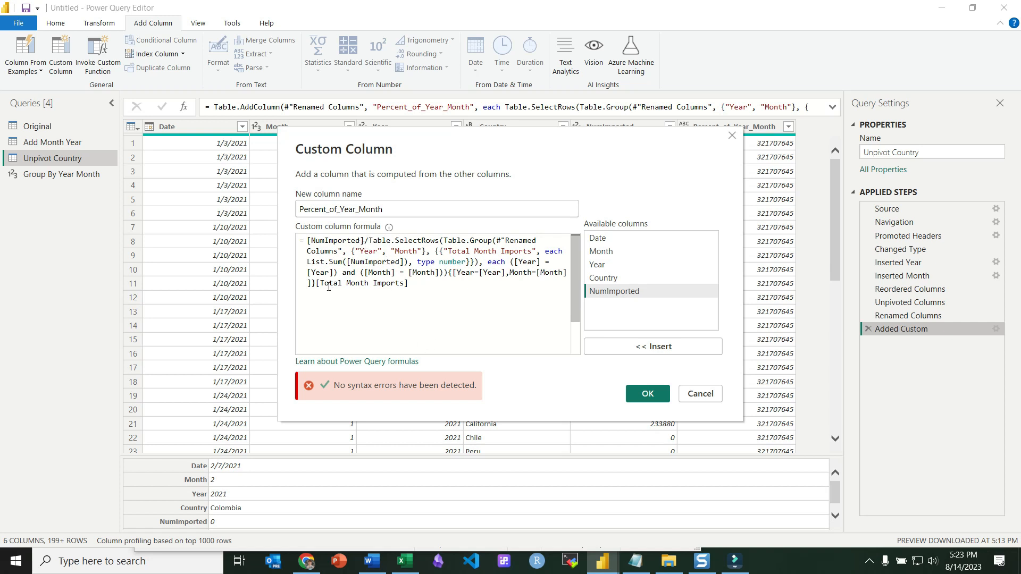
{"action": "left_click_drag", "start_coordinate": [366, 240], "coordinate": [308, 242]}
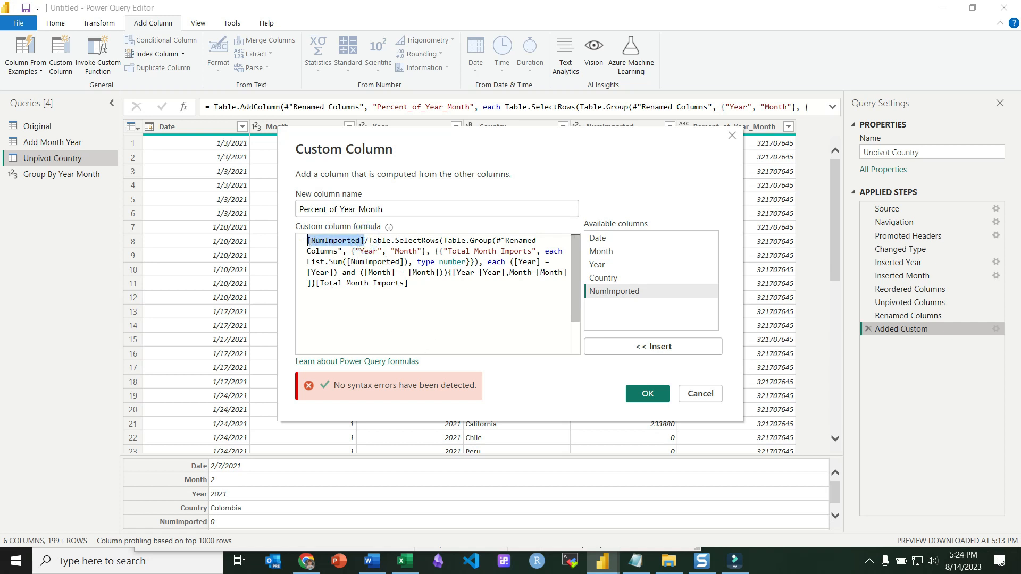
{"action": "left_click_drag", "start_coordinate": [371, 239], "coordinate": [424, 287]}
{"action": "left_click", "coordinate": [380, 248]}
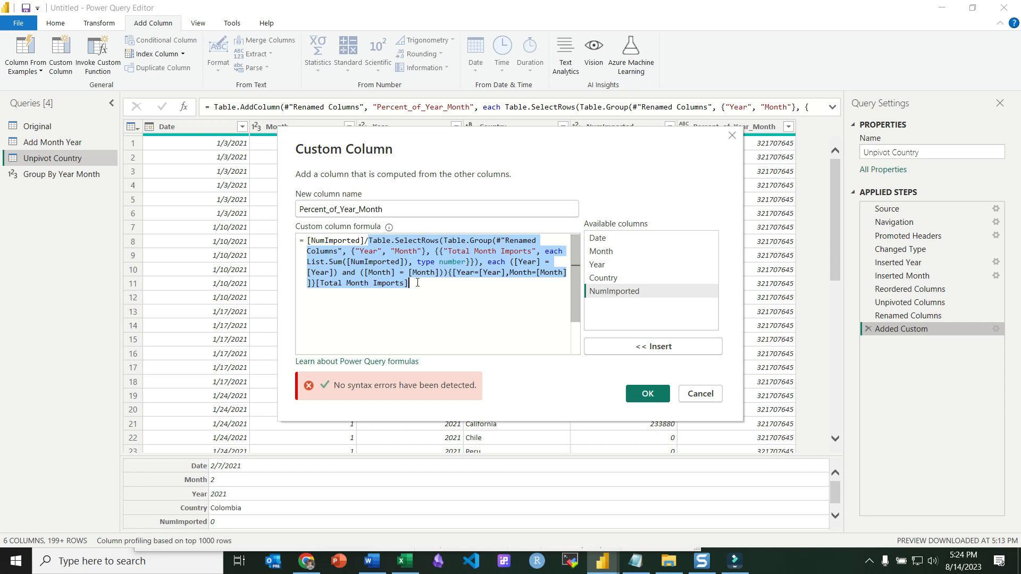
Confirm the edited custom column formula and set the Percent_of_Year_Month column's data type to Percentage.
{"action": "left_click", "coordinate": [647, 394]}
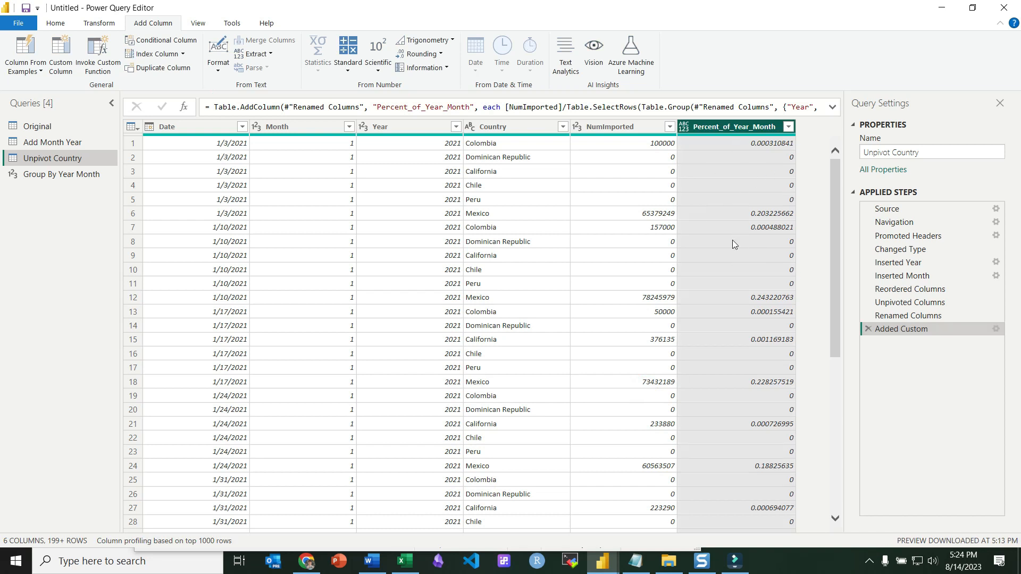
{"action": "left_click", "coordinate": [685, 128]}
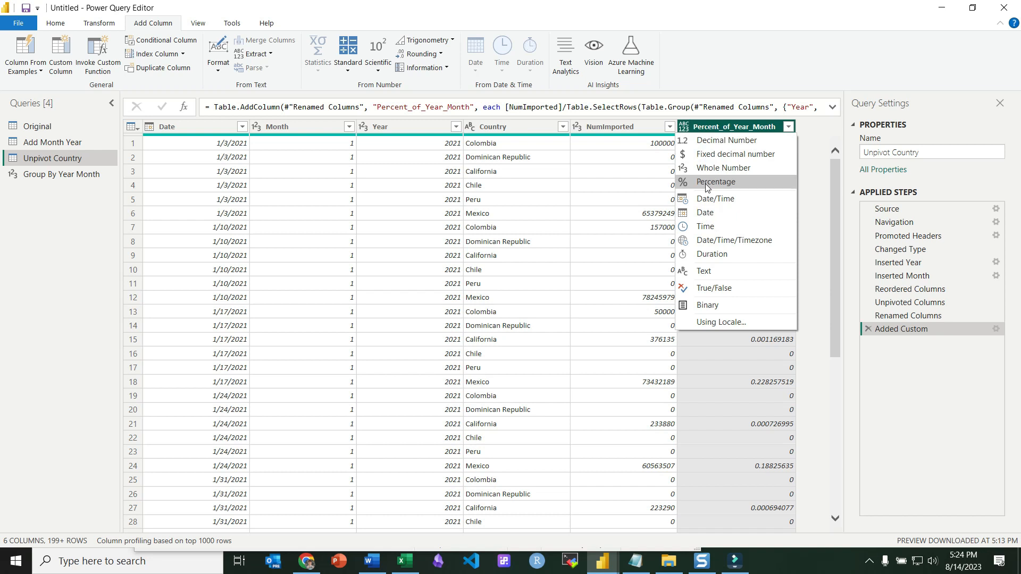
{"action": "left_click", "coordinate": [685, 127]}
{"action": "left_click", "coordinate": [684, 127]}
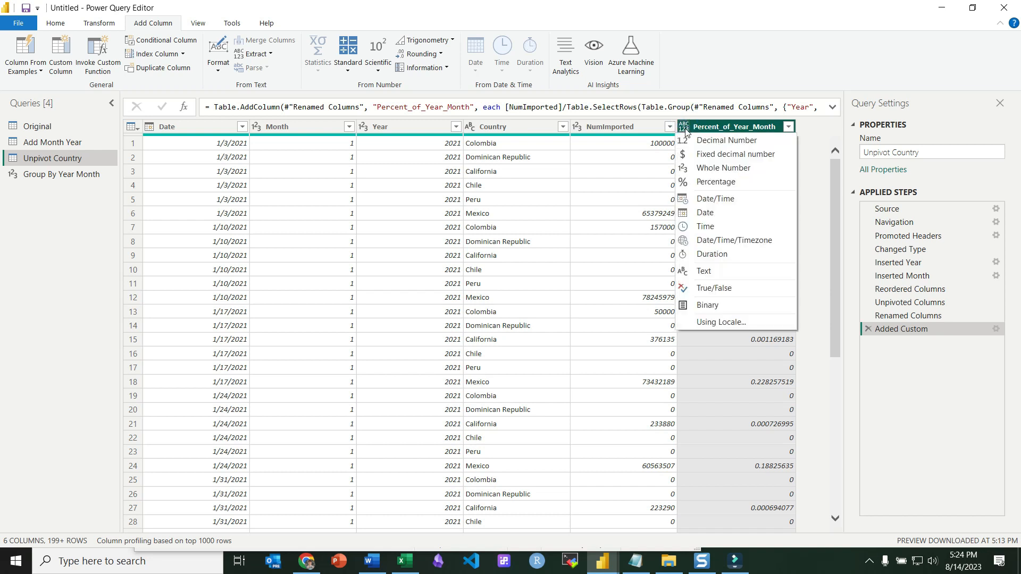
{"action": "left_click", "coordinate": [714, 183]}
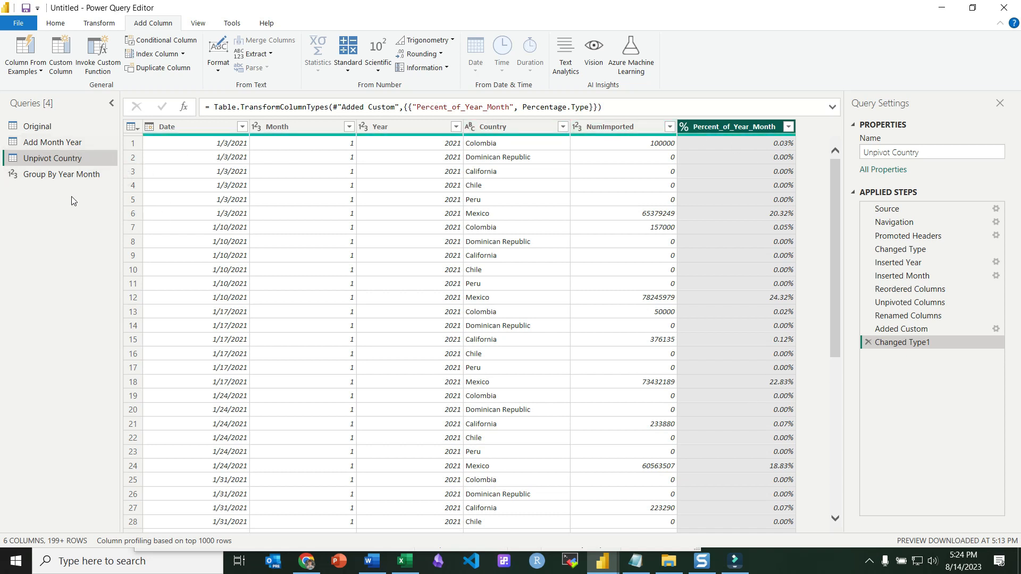
Duplicate the Unpivot Country query and rename the copy Final.
{"action": "right_click", "coordinate": [56, 163]}
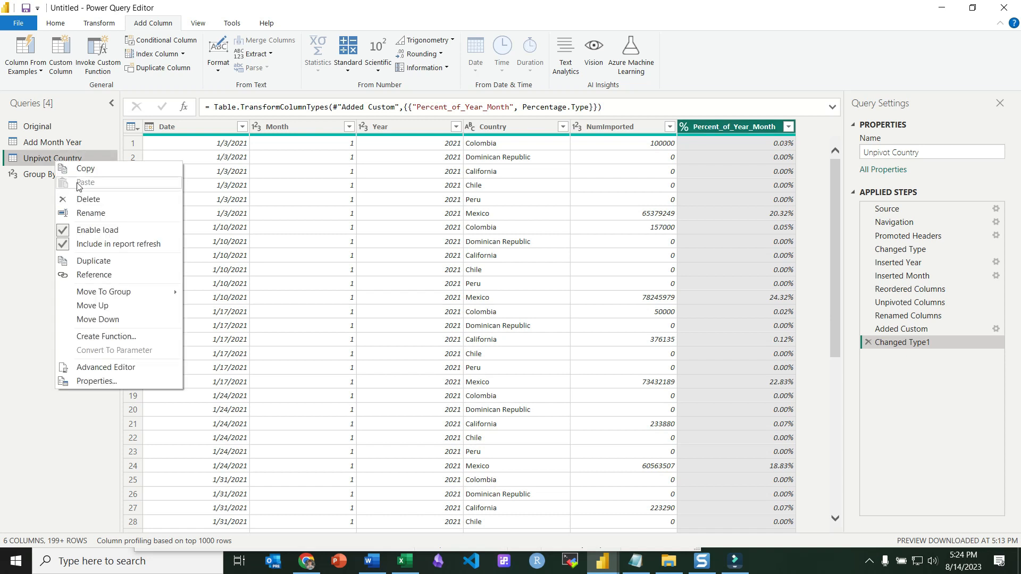
{"action": "left_click", "coordinate": [84, 266]}
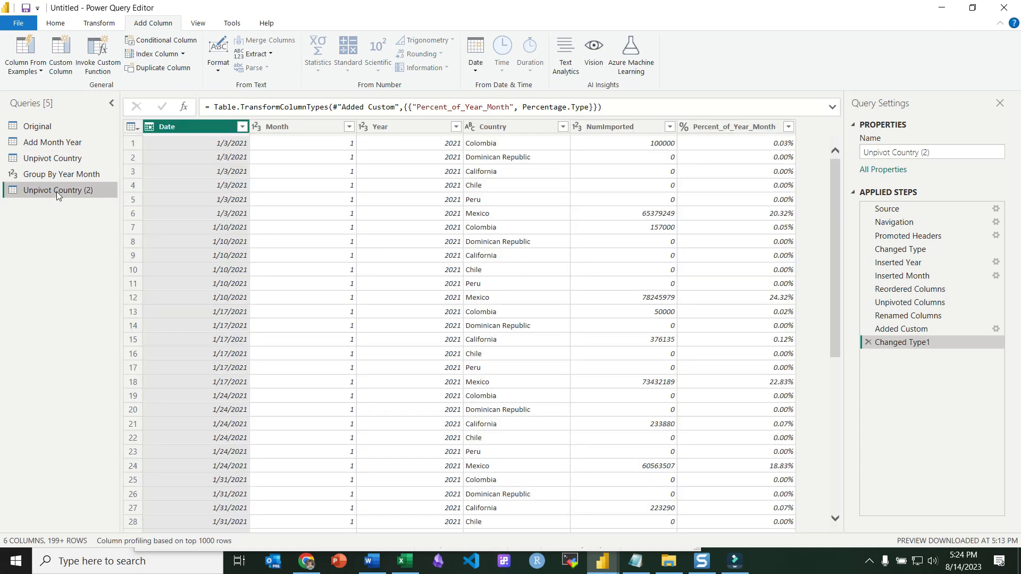
{"action": "double_click", "coordinate": [57, 192]}
{"action": "type", "text": "Final"}
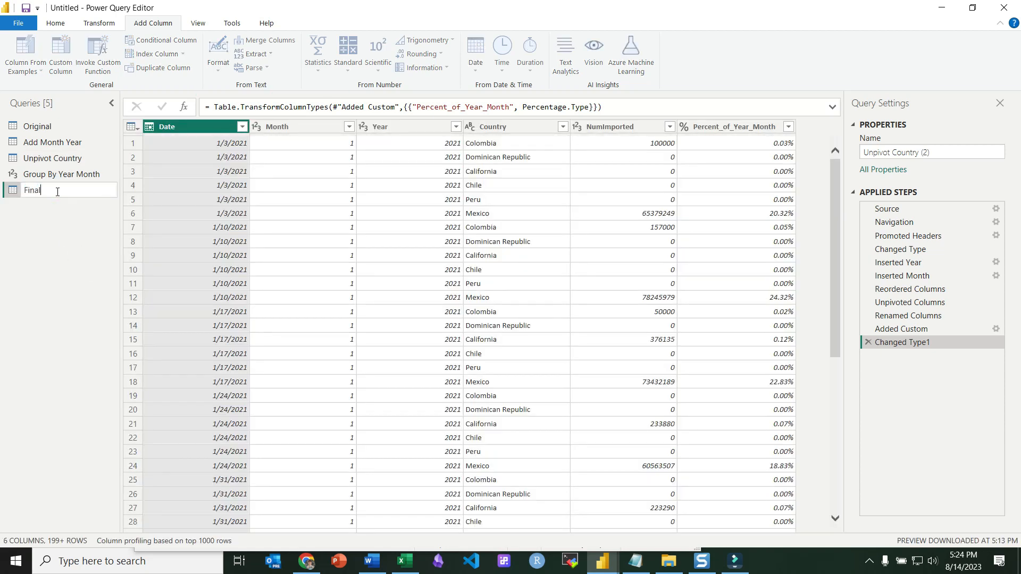
{"action": "key", "text": "Return"}
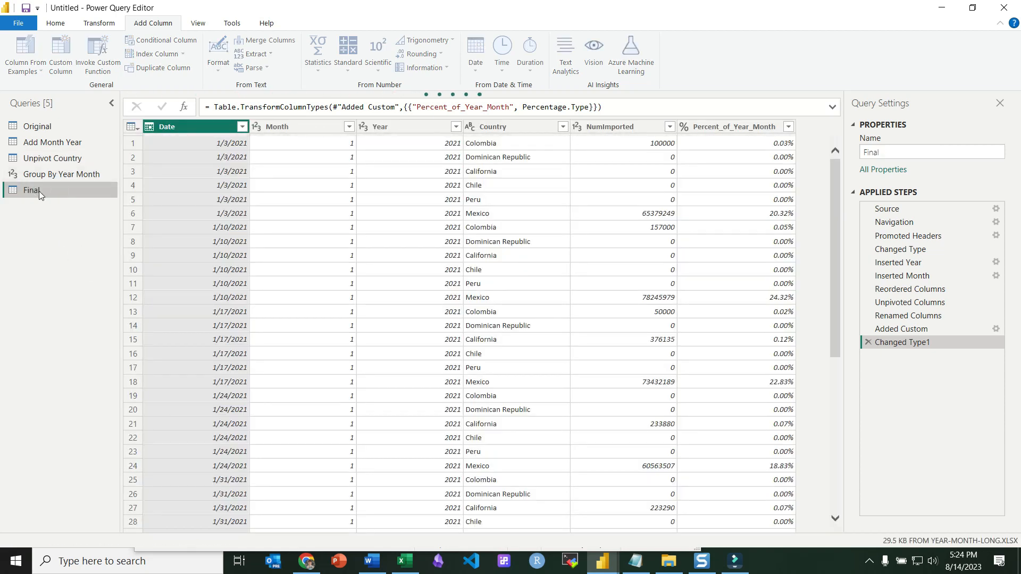
Delete the Changed Type1 and Added Custom steps from the Unpivot Country query, returning to the Final query.
{"action": "left_click", "coordinate": [51, 158]}
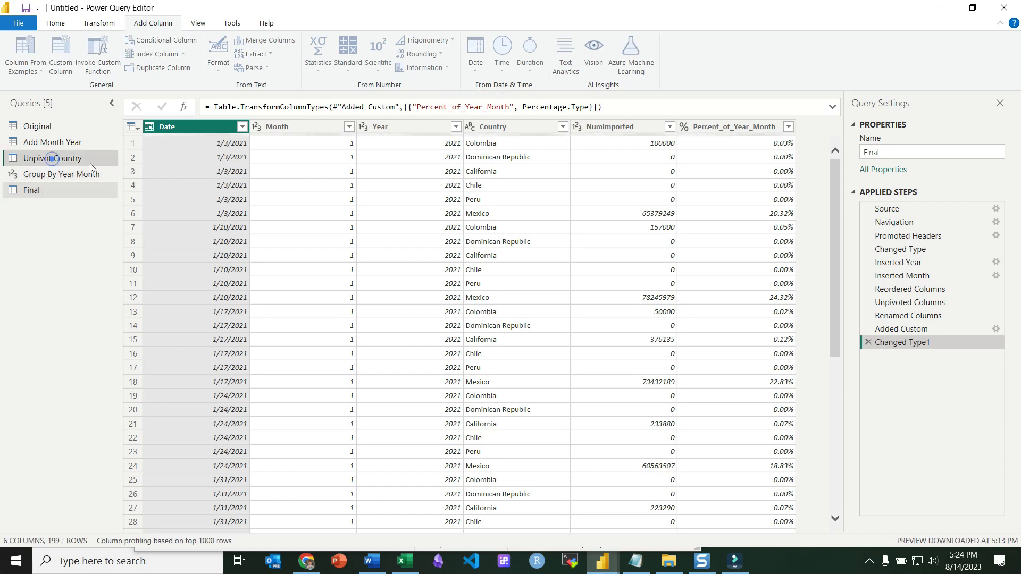
{"action": "left_click", "coordinate": [867, 342]}
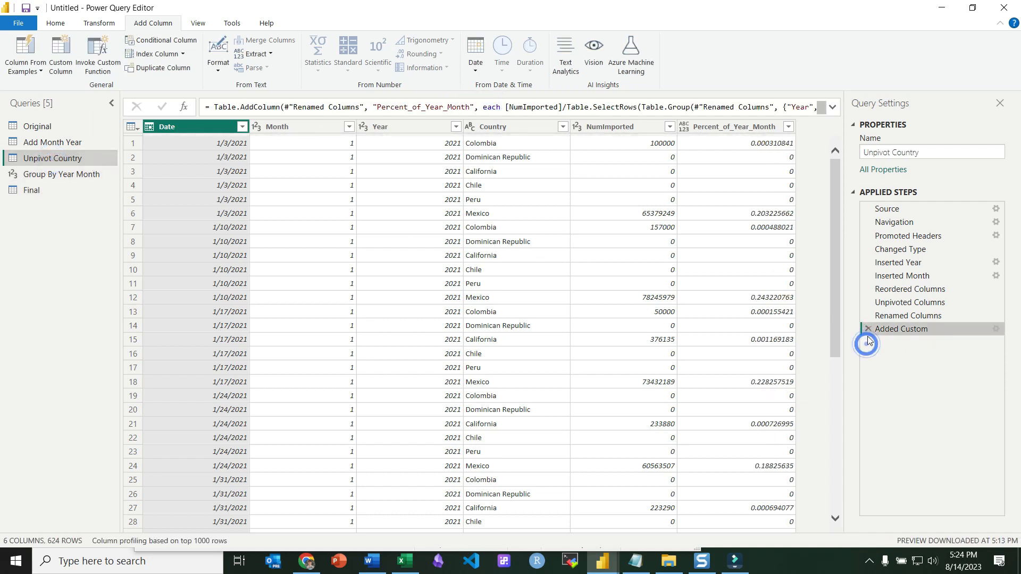
{"action": "left_click", "coordinate": [868, 328]}
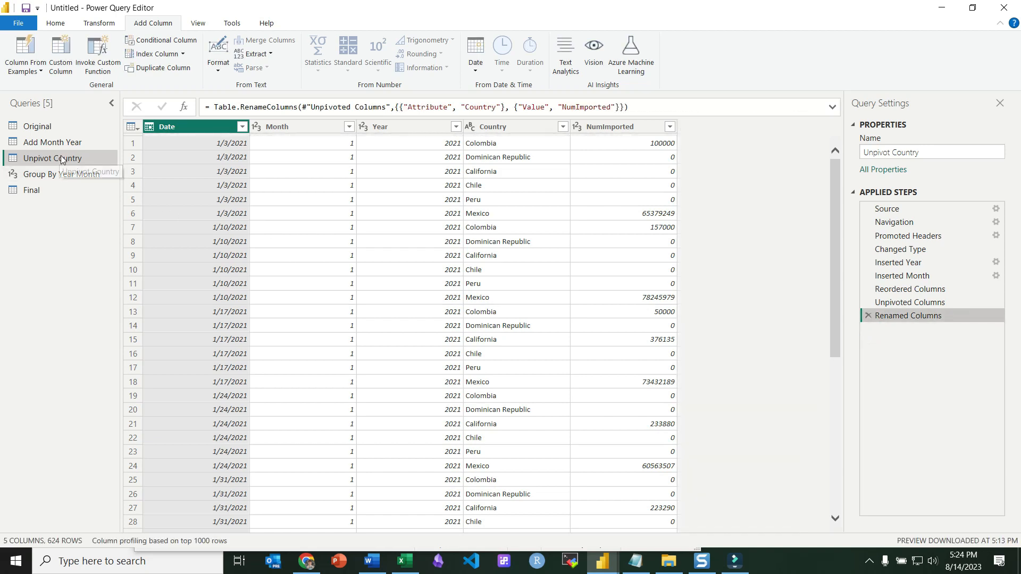
{"action": "left_click", "coordinate": [32, 190]}
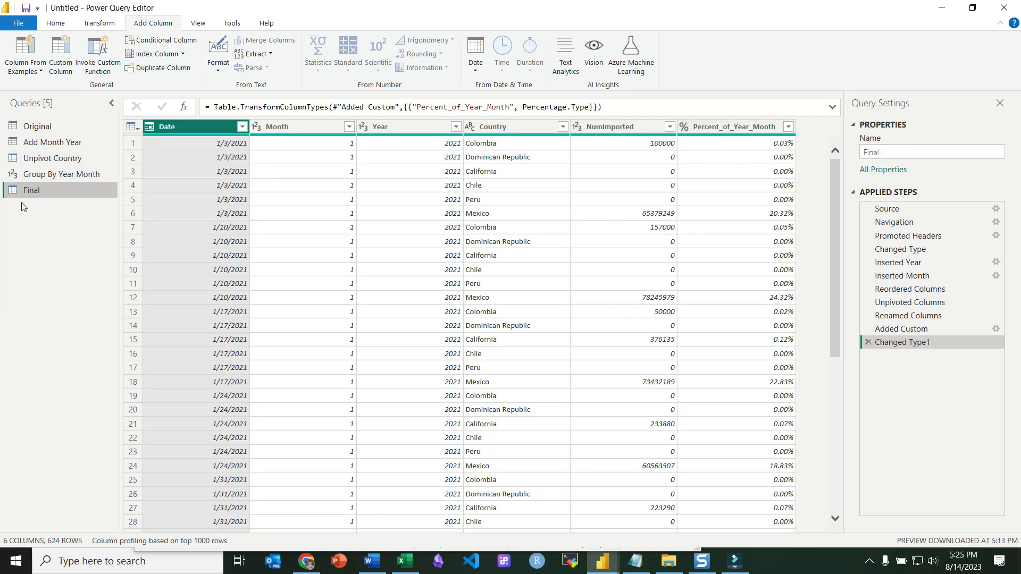
Close and apply the queries and add a Matrix visual to the report page.
{"action": "left_click", "coordinate": [56, 23]}
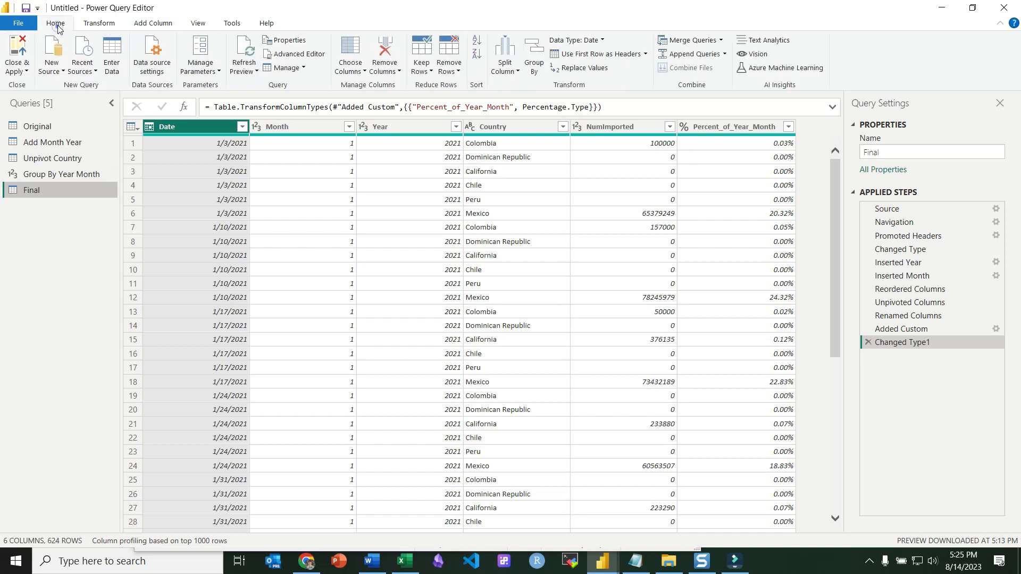
{"action": "left_click", "coordinate": [23, 49]}
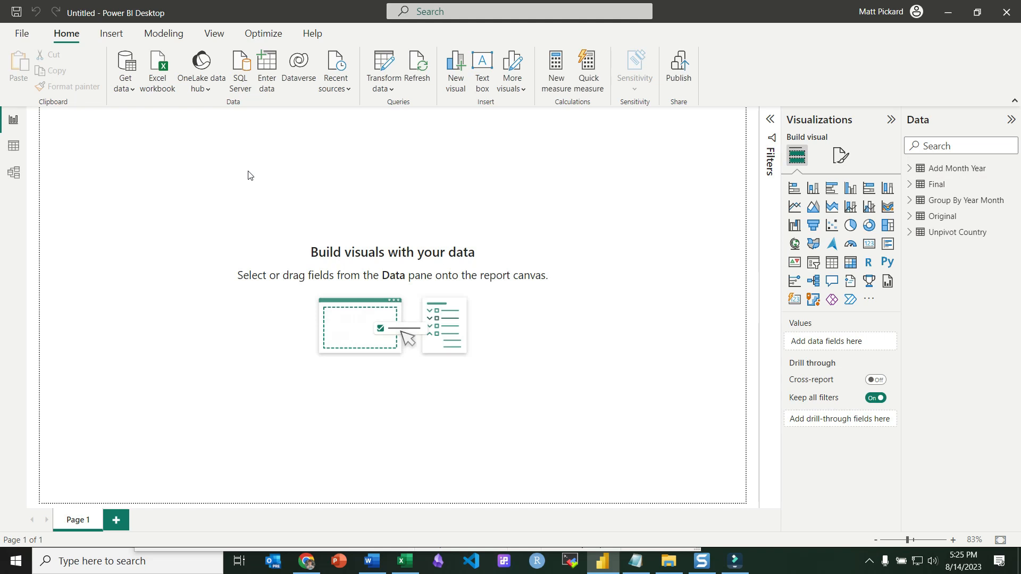
{"action": "left_click", "coordinate": [850, 262]}
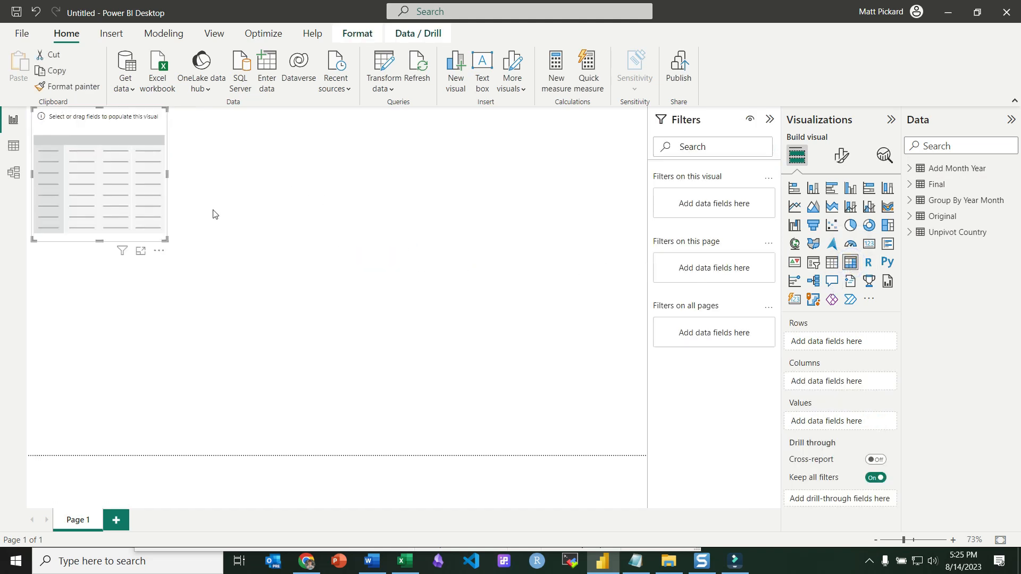
Add the Final table's Date field to the matrix rows and enlarge the visual.
{"action": "left_click", "coordinate": [909, 184]}
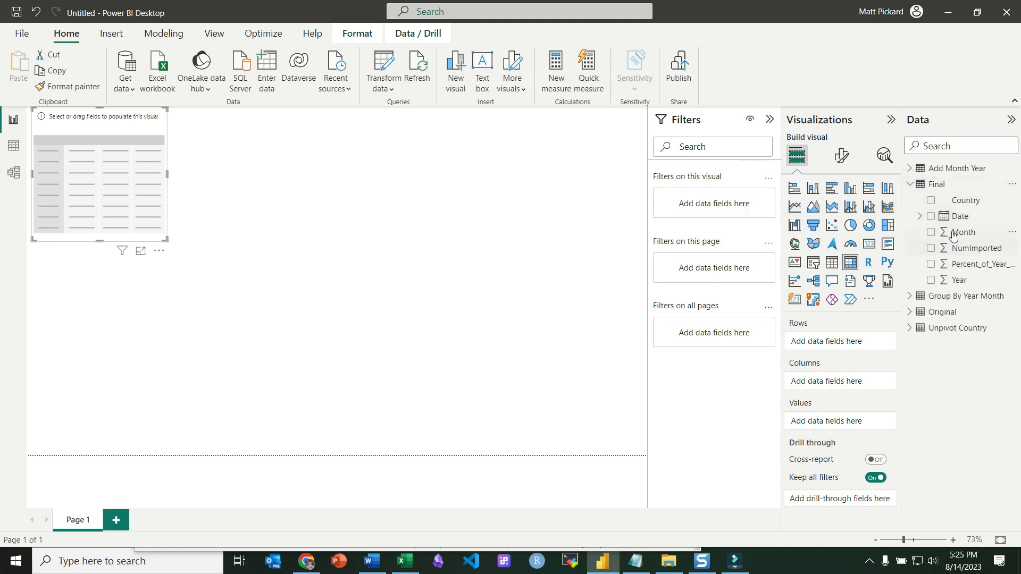
{"action": "left_click_drag", "start_coordinate": [958, 222], "coordinate": [840, 344]}
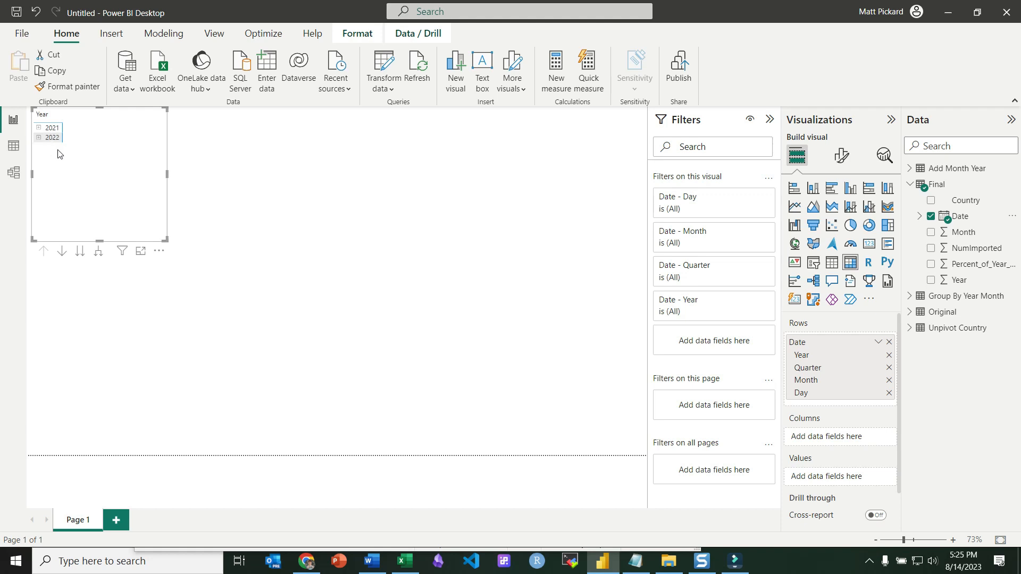
{"action": "left_click_drag", "start_coordinate": [166, 241], "coordinate": [243, 279]}
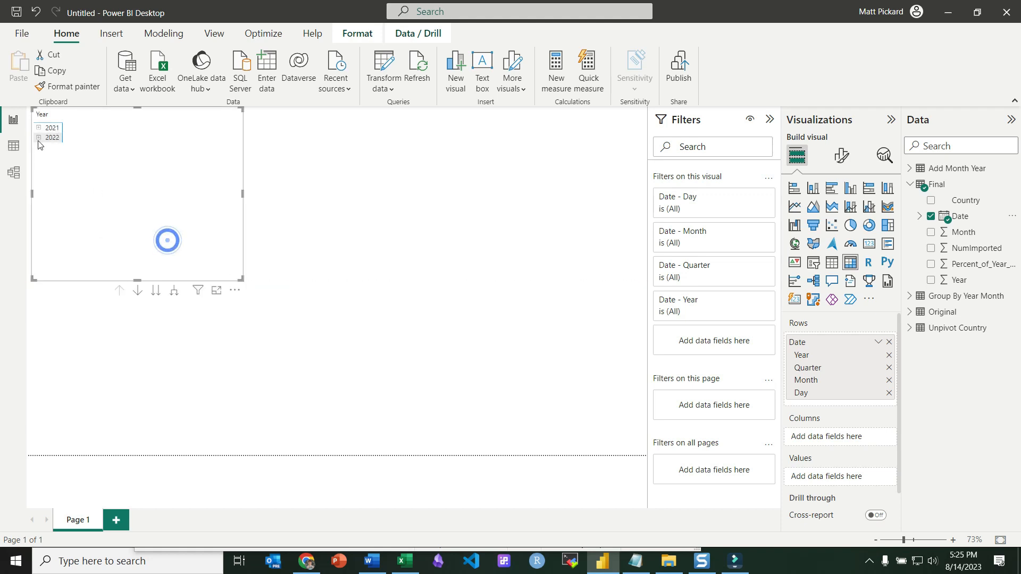
Expand 2021 and its Qtr 1 in the matrix and add Percent_of_Year_Month as the matrix values.
{"action": "left_click", "coordinate": [38, 128]}
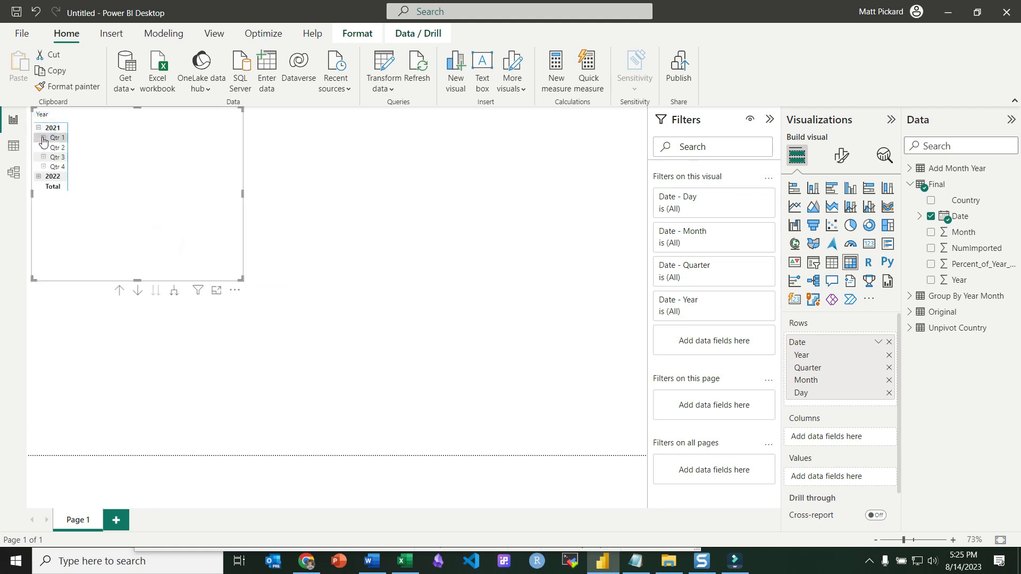
{"action": "left_click", "coordinate": [43, 137]}
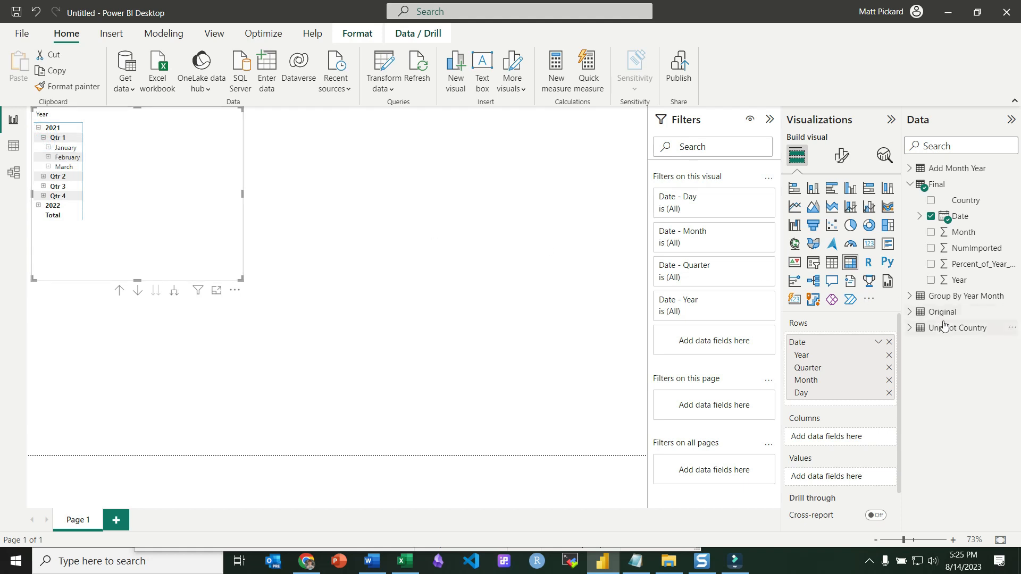
{"action": "left_click_drag", "start_coordinate": [975, 264], "coordinate": [850, 477]}
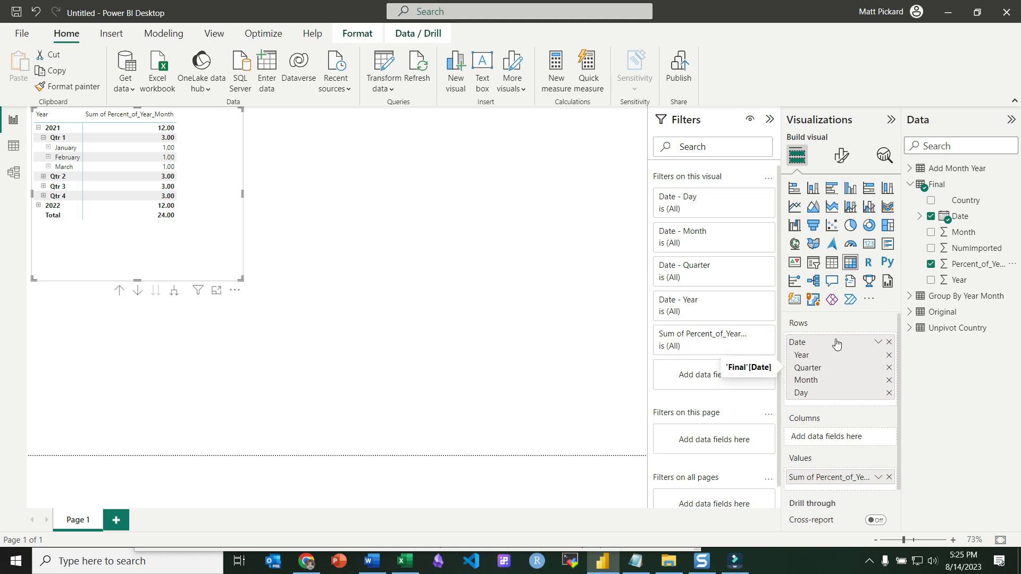
Add Country to the matrix columns and widen the visual so every country column fits.
{"action": "left_click_drag", "start_coordinate": [965, 200], "coordinate": [845, 439]}
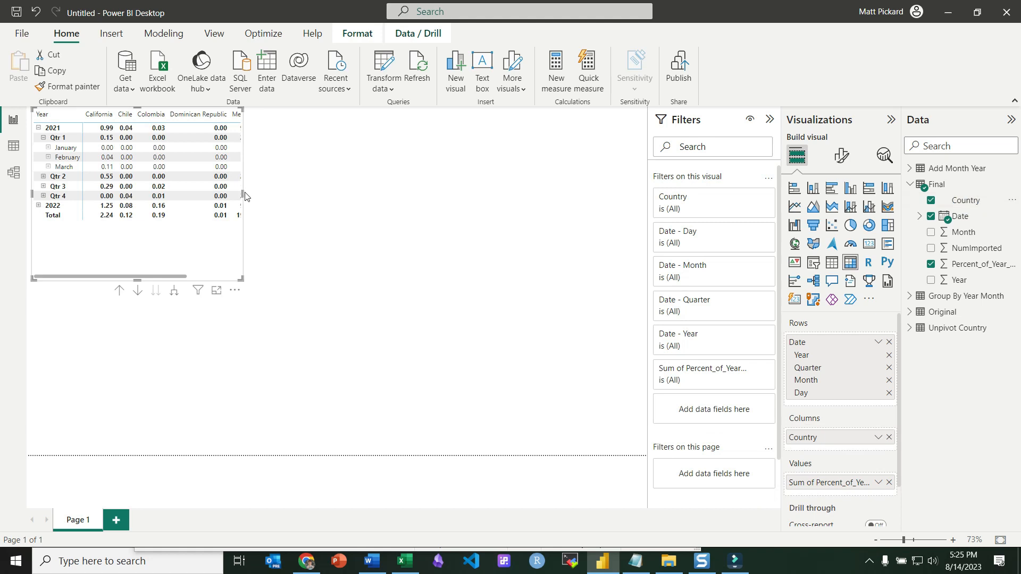
{"action": "left_click_drag", "start_coordinate": [243, 193], "coordinate": [438, 216]}
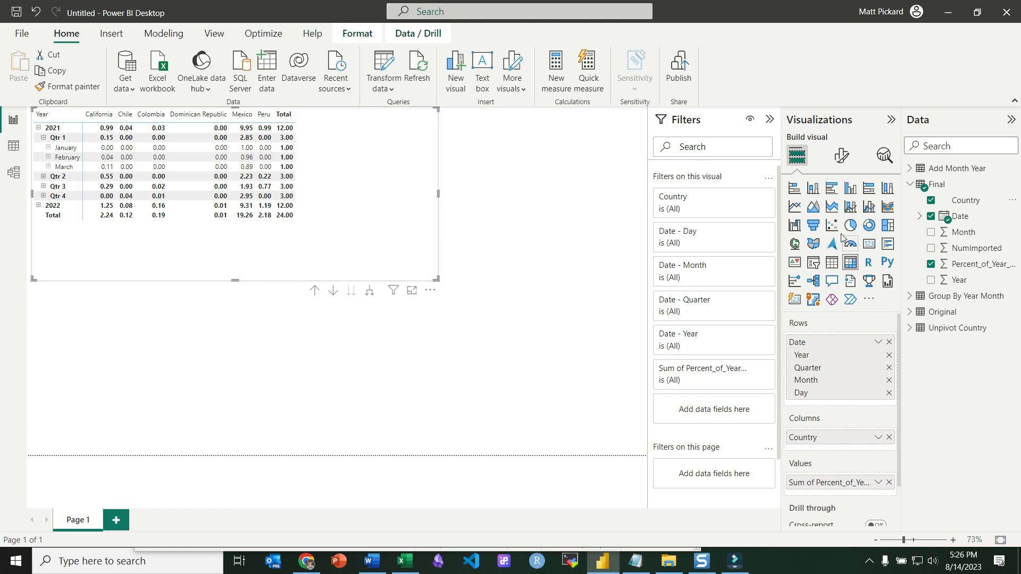
Filter the matrix visual to March in the Date - Month filter.
{"action": "scroll", "coordinate": [848, 356], "scroll_direction": "down", "scroll_amount": 2}
{"action": "scroll", "coordinate": [847, 355], "scroll_direction": "up", "scroll_amount": 2}
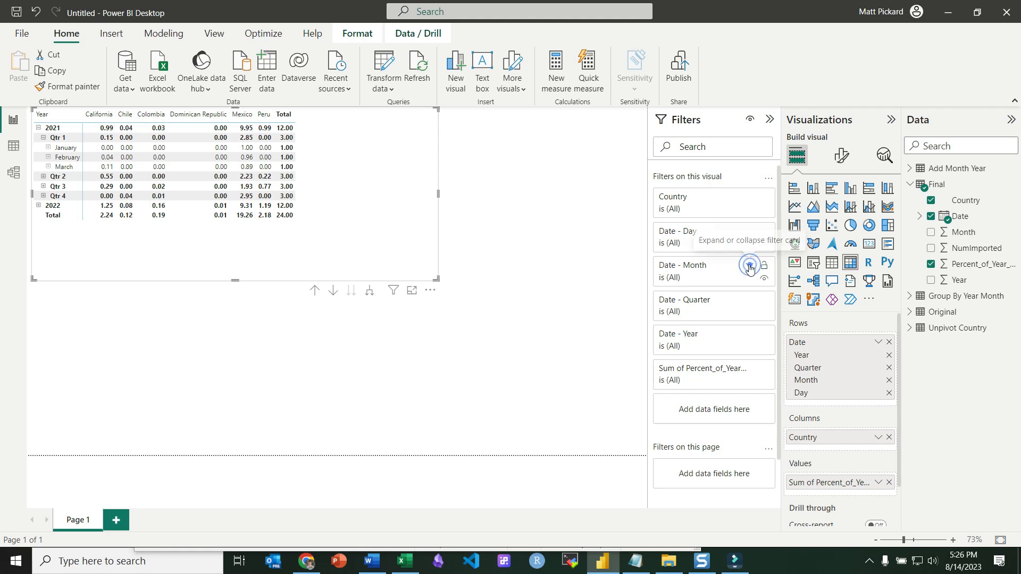
{"action": "left_click", "coordinate": [749, 266]}
{"action": "left_click", "coordinate": [669, 390]}
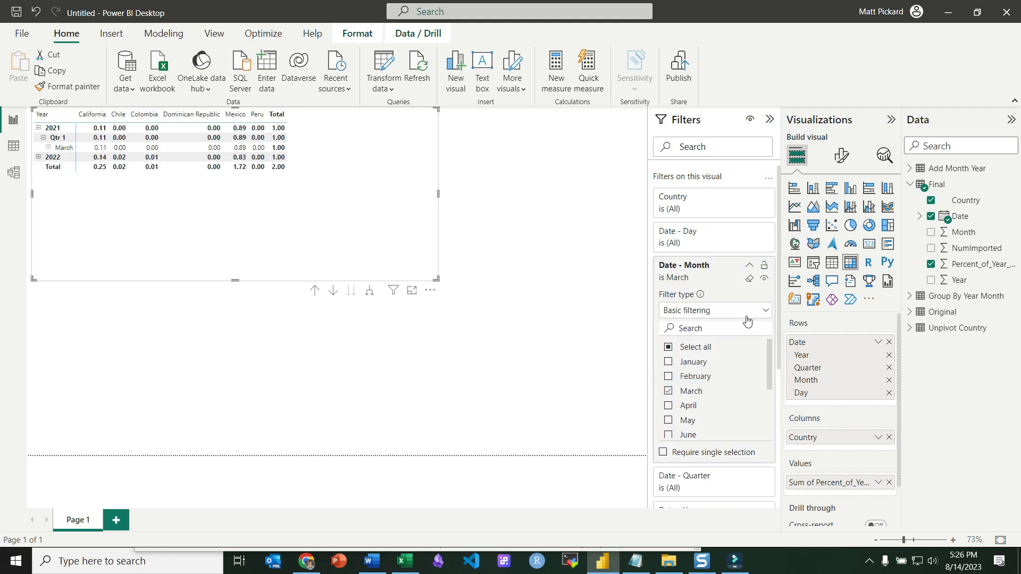
Switch the Date - Year filter to basic filtering and restrict it to 2021.
{"action": "scroll", "coordinate": [750, 323], "scroll_direction": "down", "scroll_amount": 3}
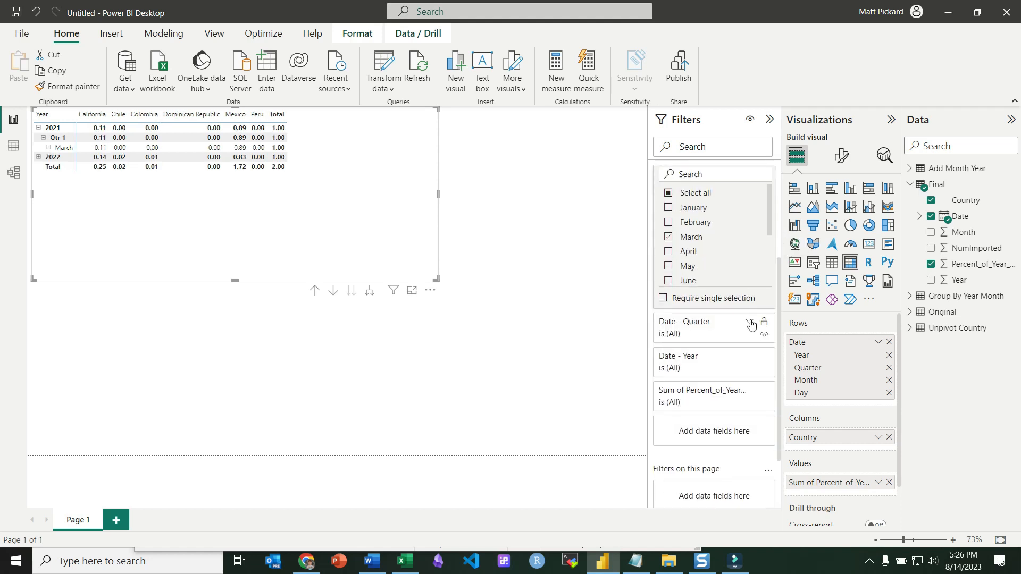
{"action": "left_click", "coordinate": [750, 356]}
{"action": "left_click", "coordinate": [719, 400]}
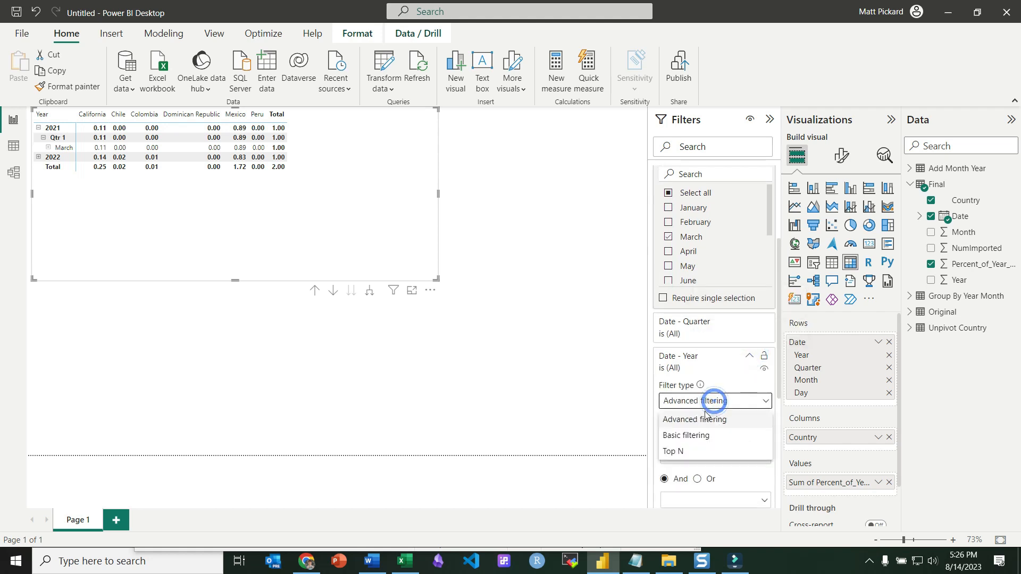
{"action": "left_click", "coordinate": [694, 433]}
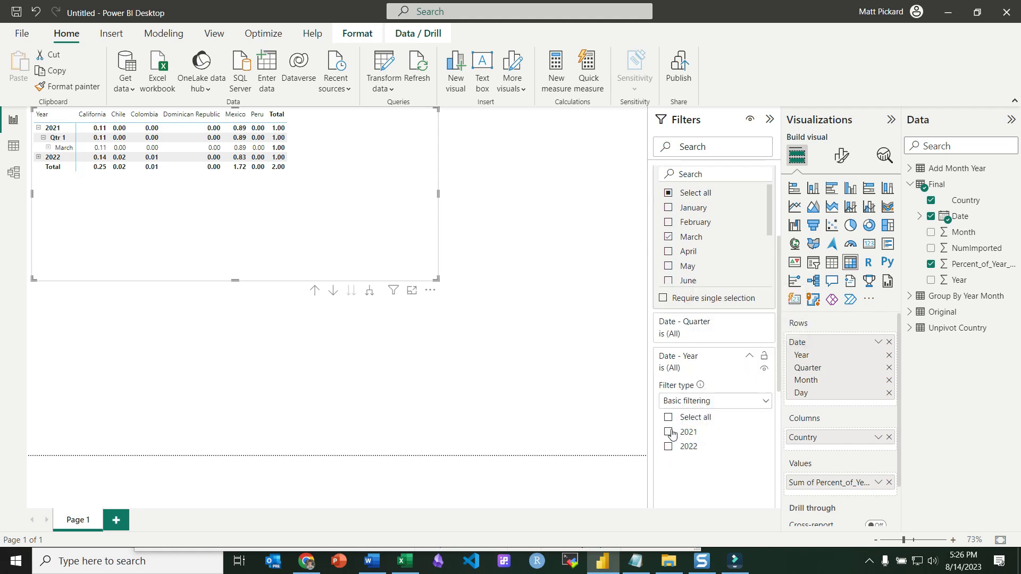
{"action": "left_click", "coordinate": [677, 432]}
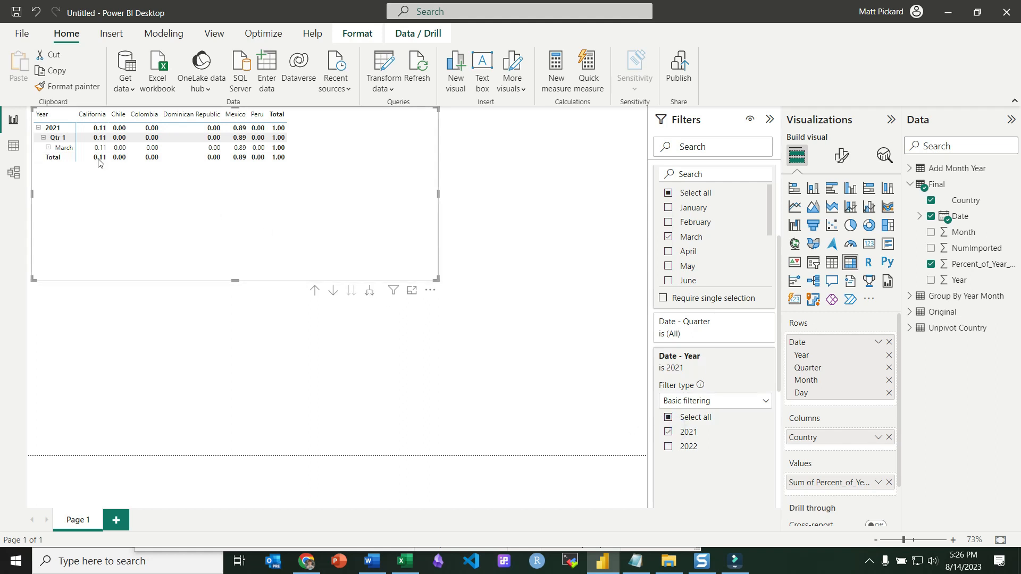